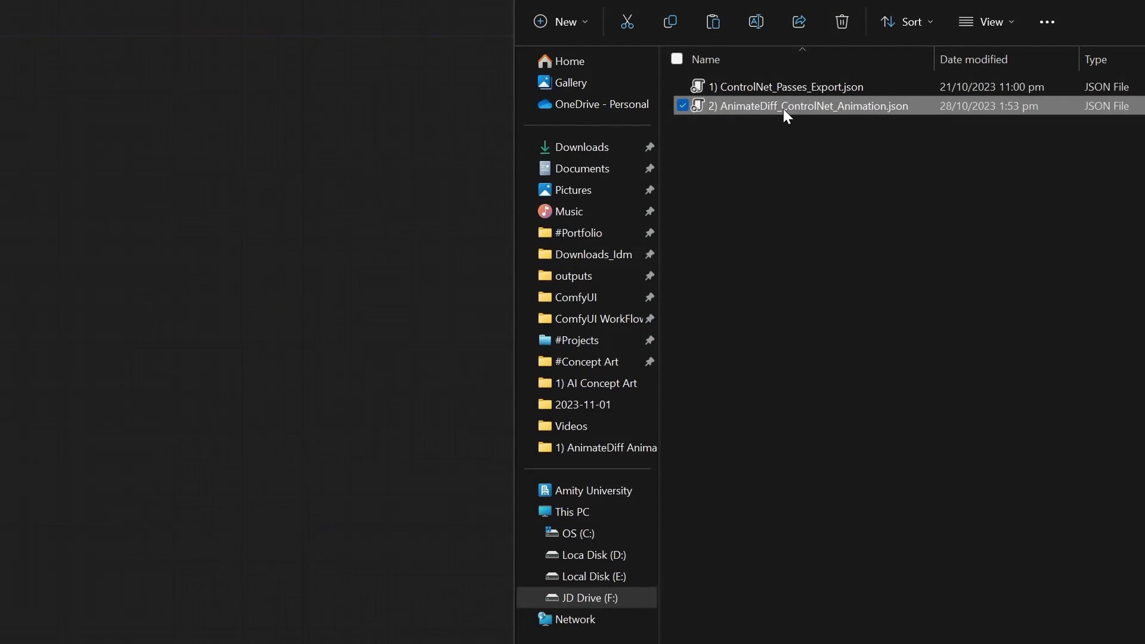
Load the workflow file 2) AnimateDiff_ControlNet_Animation.json from the folder onto the empty ComfyUI canvas
left_click_drag(782, 108, 381, 245)
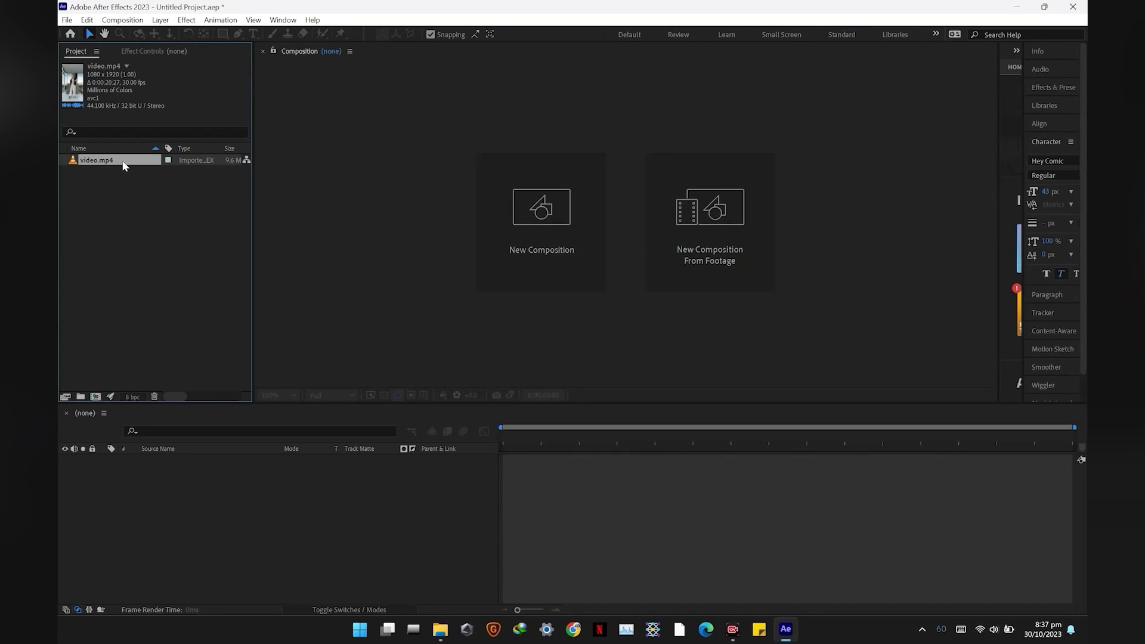
In After Effects, create a composition from video.mp4 and set its width to 540 px with the aspect ratio locked
left_click_drag(122, 161, 235, 475)
left_click(122, 20)
left_click(140, 42)
left_click(248, 338)
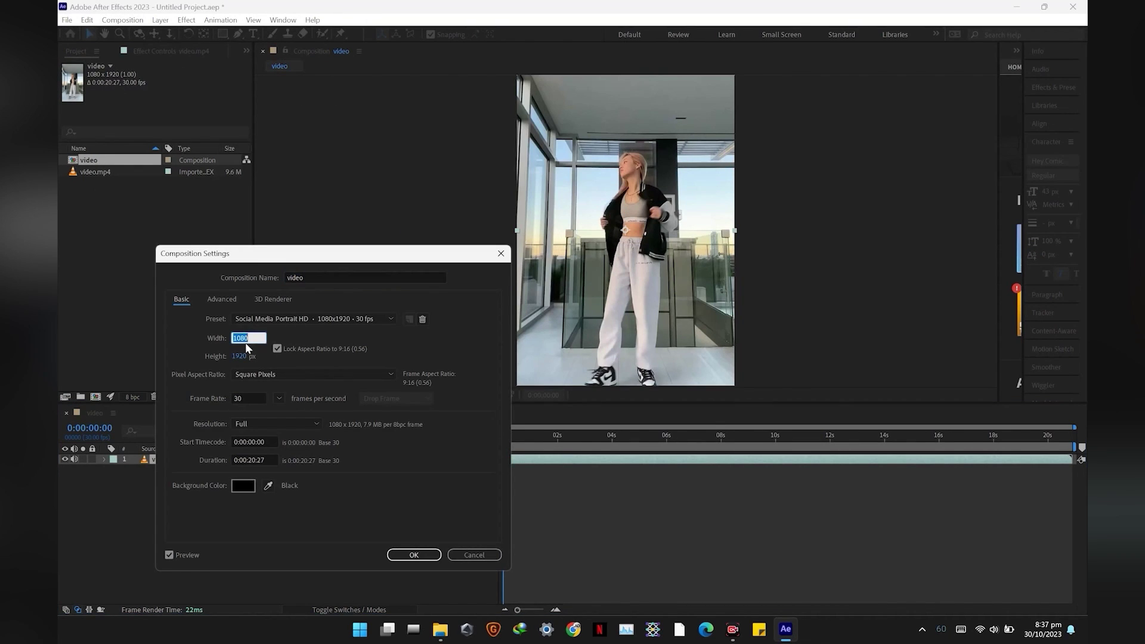
type("540")
key("Return")
Scale the video.mp4 layer to 50% so it fits the smaller composition
key("s")
left_click(302, 470)
type("50")
key("Return")
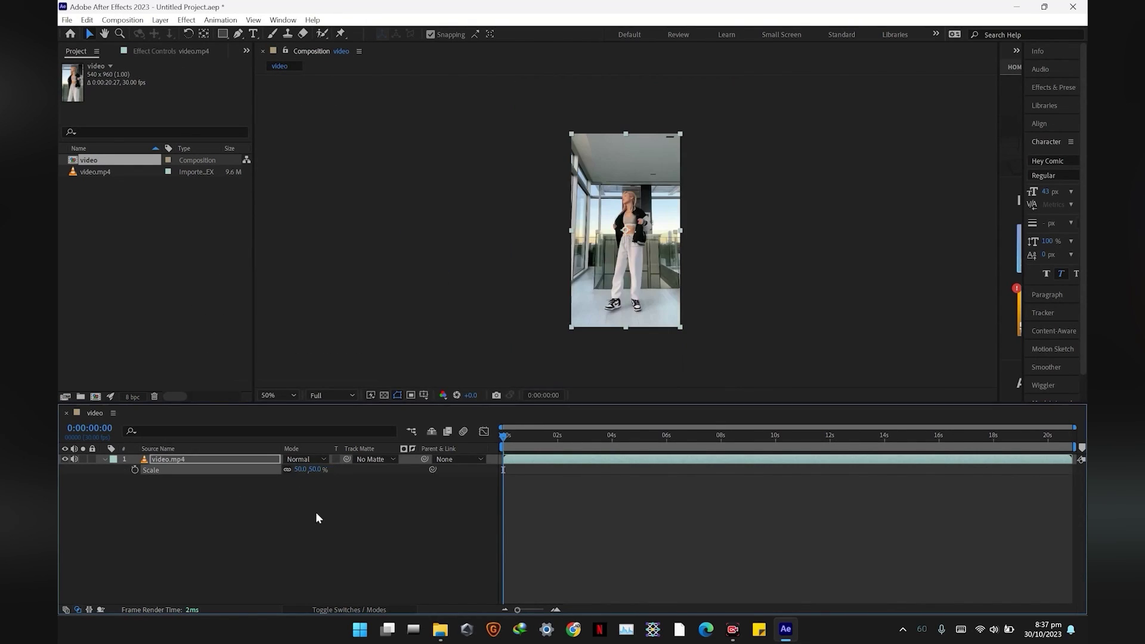
scroll(580, 293, "up", 1)
scroll(580, 292, "down", 1)
Send the composition to Adobe Media Encoder and set its export format to JPEG
left_click(122, 20)
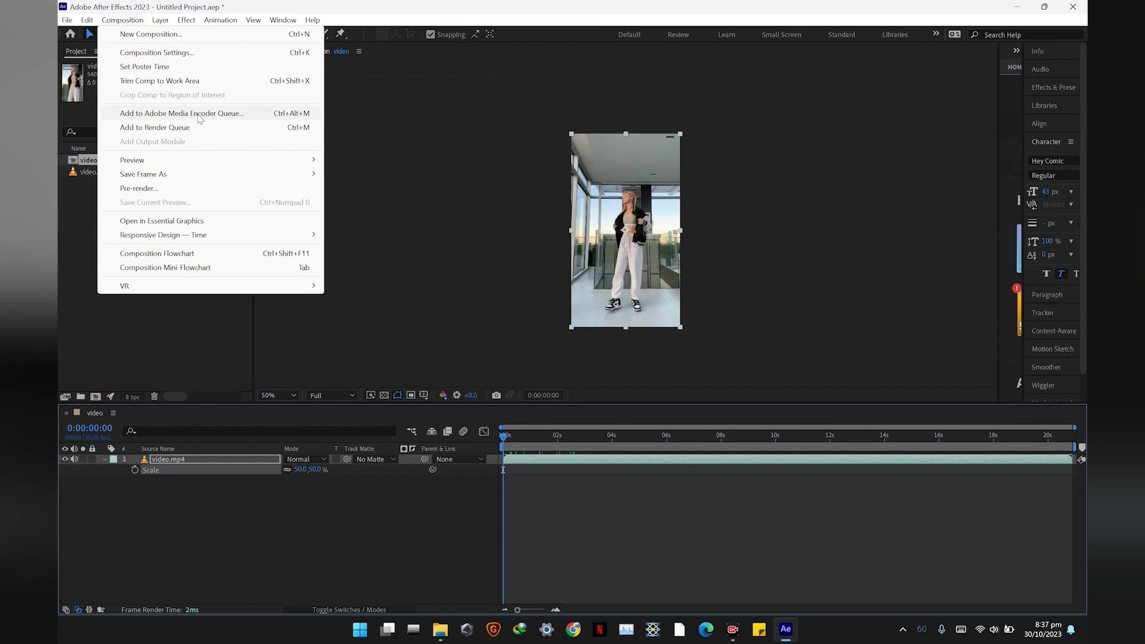
left_click(155, 113)
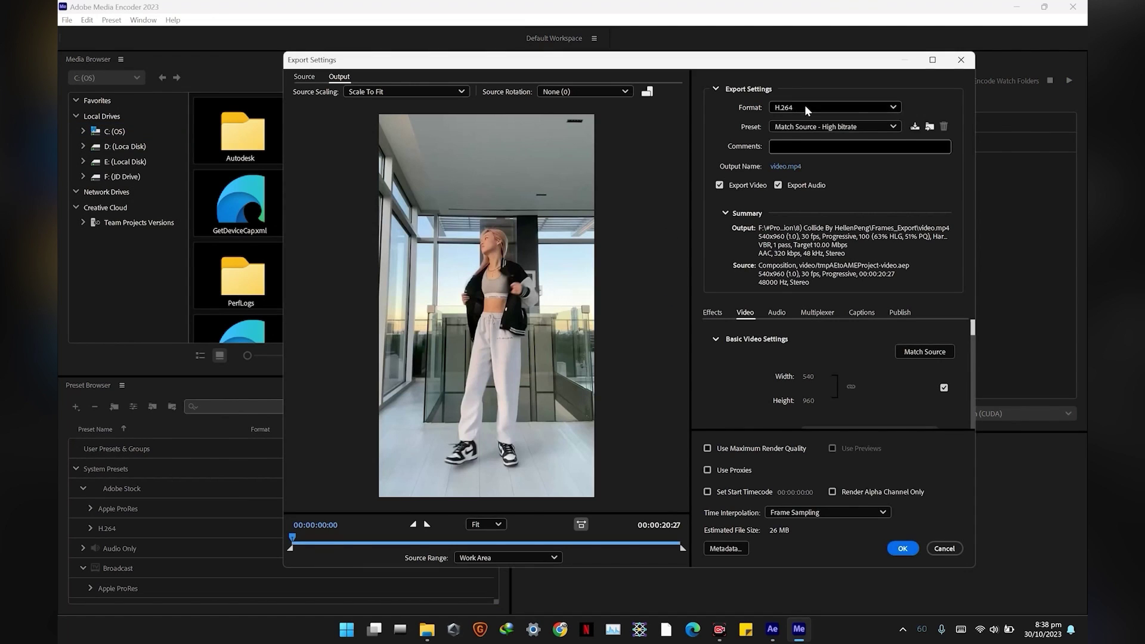
left_click(805, 106)
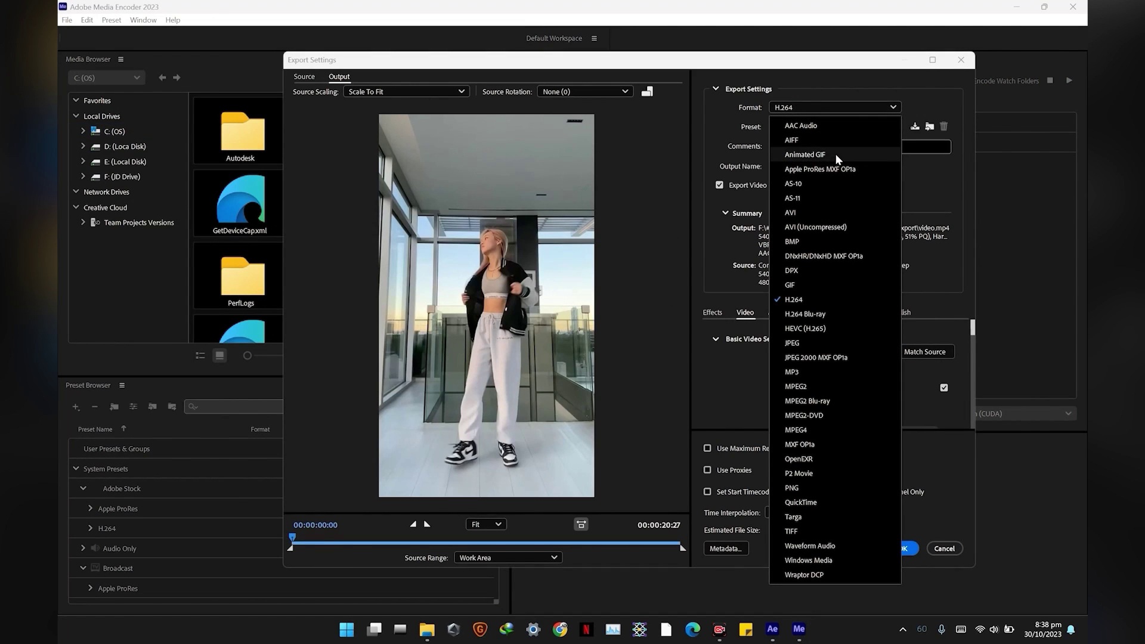
left_click(825, 343)
left_click(900, 548)
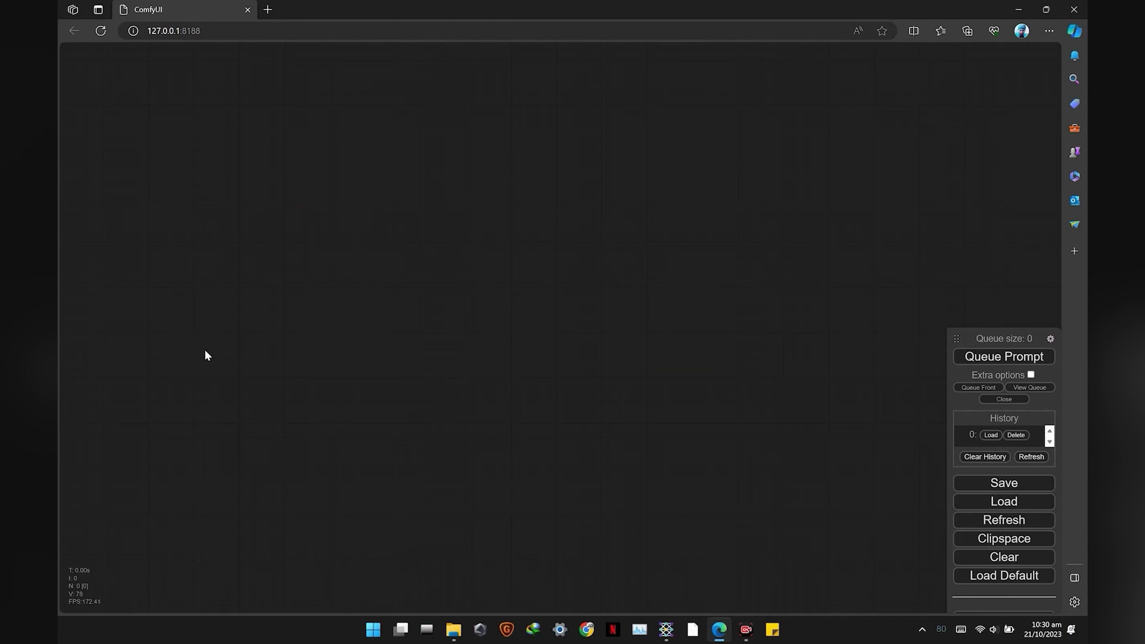
In ComfyUI, add a Load Images [DEPRECATED] node and set its directory to the path of the AE_Frames folder
double_click(227, 245)
type("loadimage")
key("Down")
key("Down")
key("Return")
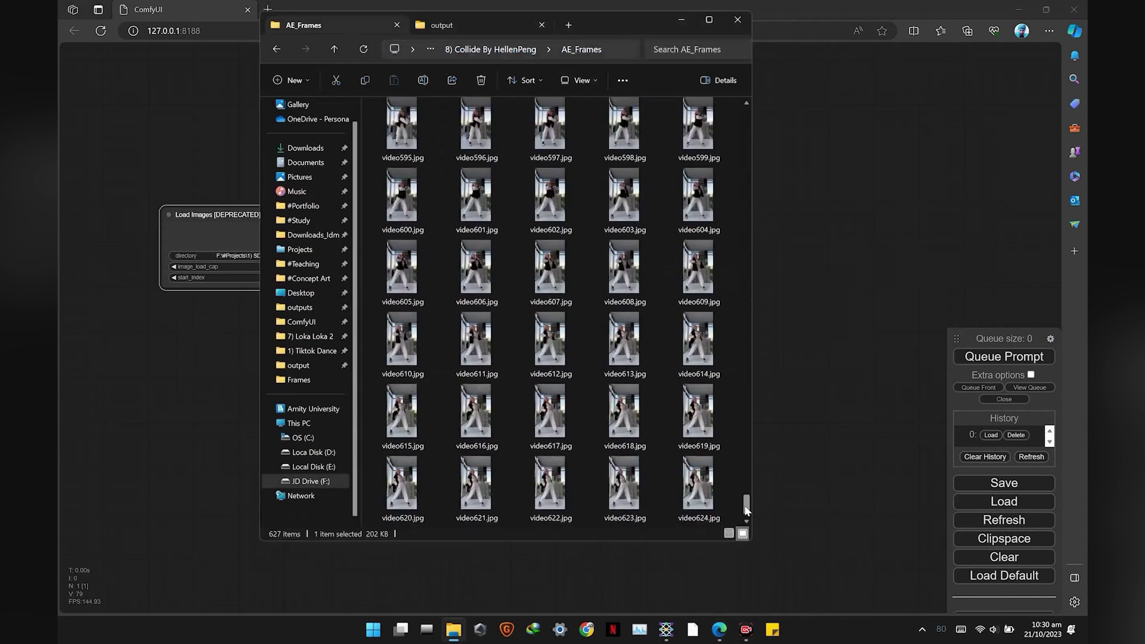
left_click(596, 47)
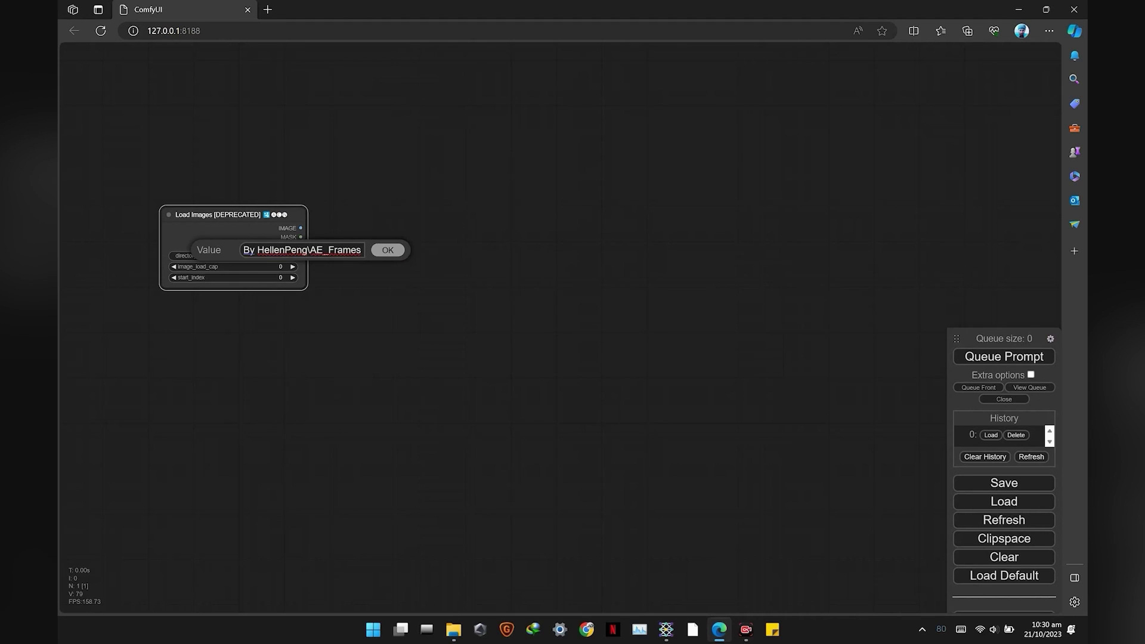
left_click(390, 252)
left_click_drag(244, 218, 216, 219)
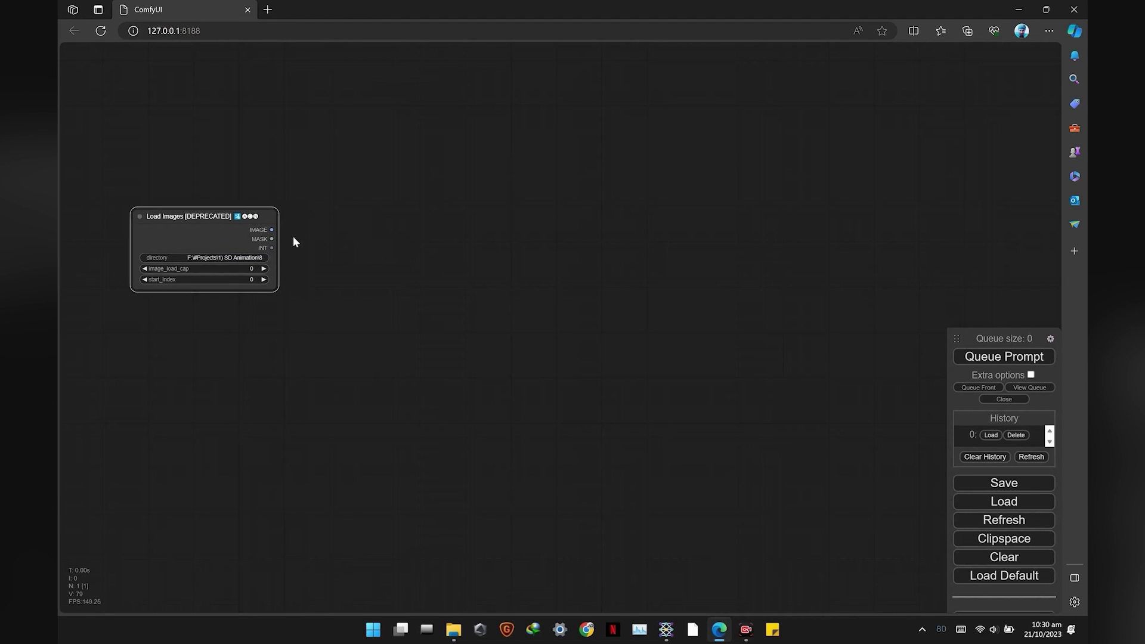
Add a HED Lines preprocessor node, feed it the loaded images, and place it above the Load Images node's level
double_click(442, 223)
type("HED")
key("Down")
key("Down")
key("Down")
key("Down")
key("Down")
key("Down")
key("Down")
key("Down")
key("Down")
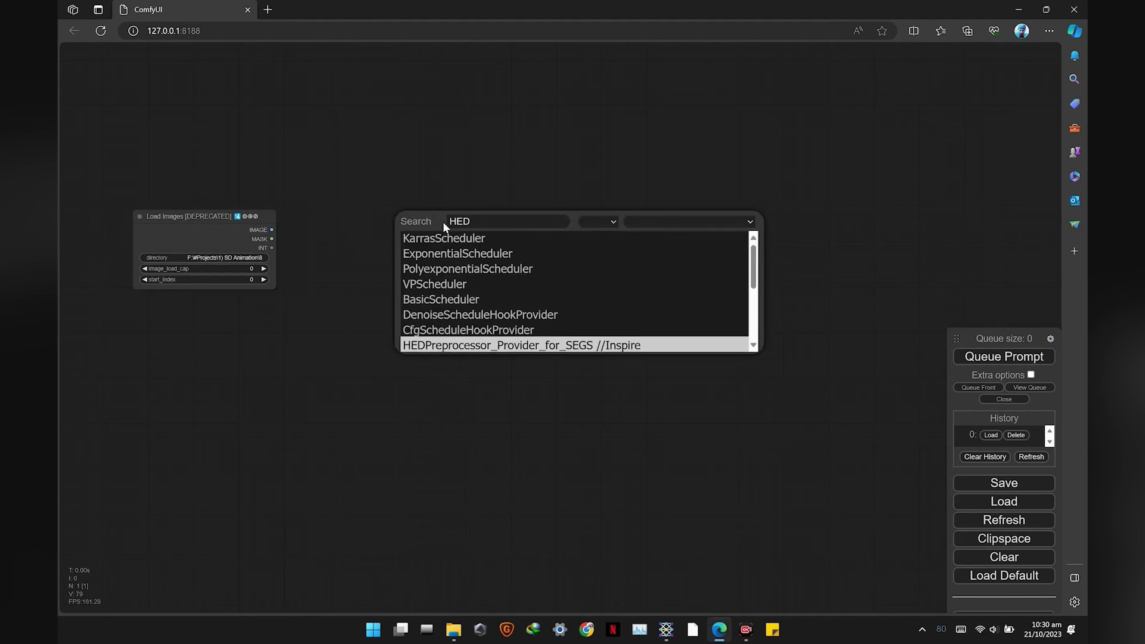
key("Return")
left_click_drag(272, 230, 447, 229)
left_click_drag(471, 215, 474, 155)
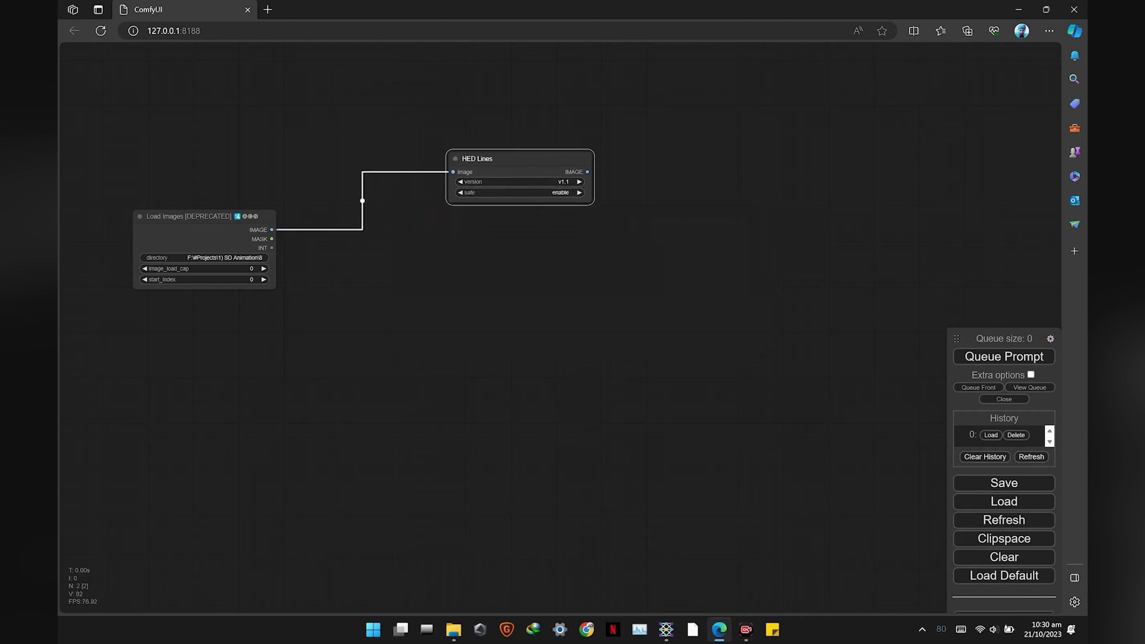
Add a DWPreprocessor node below HED Lines and connect the Load Images IMAGE output to its image input
left_click_drag(451, 284, 442, 278)
double_click(442, 278)
type("dw")
key("Down")
key("Down")
key("Return")
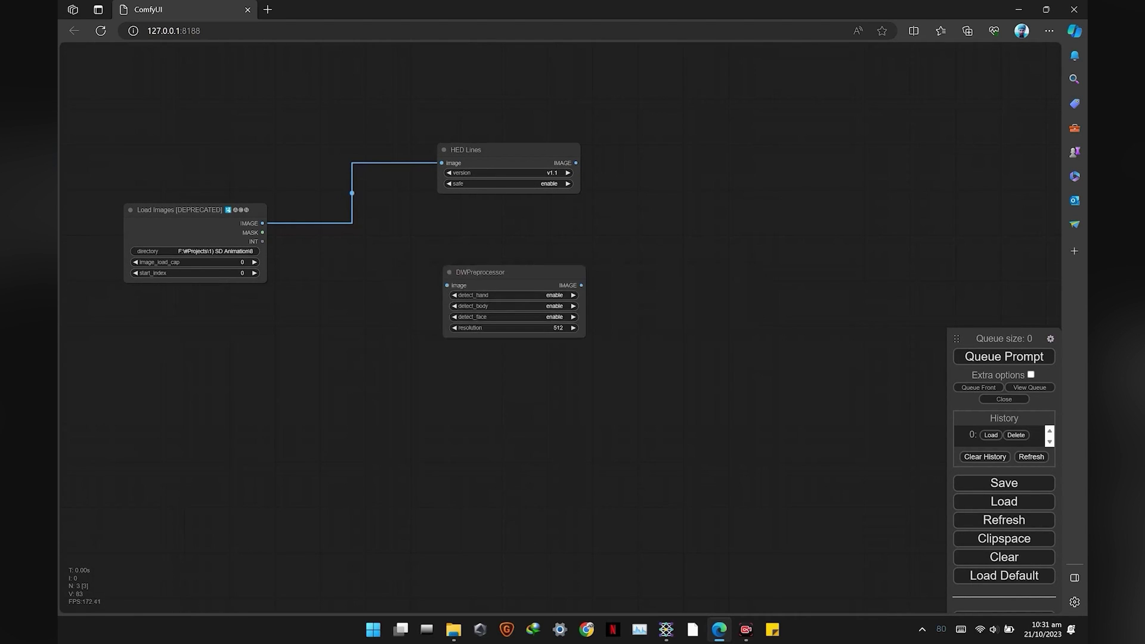
left_click_drag(302, 241, 447, 285)
left_click_drag(513, 272, 462, 279)
Attach a Save Image node to the DWPreprocessor output and set its filename prefix to OP
left_click_drag(531, 293, 599, 295)
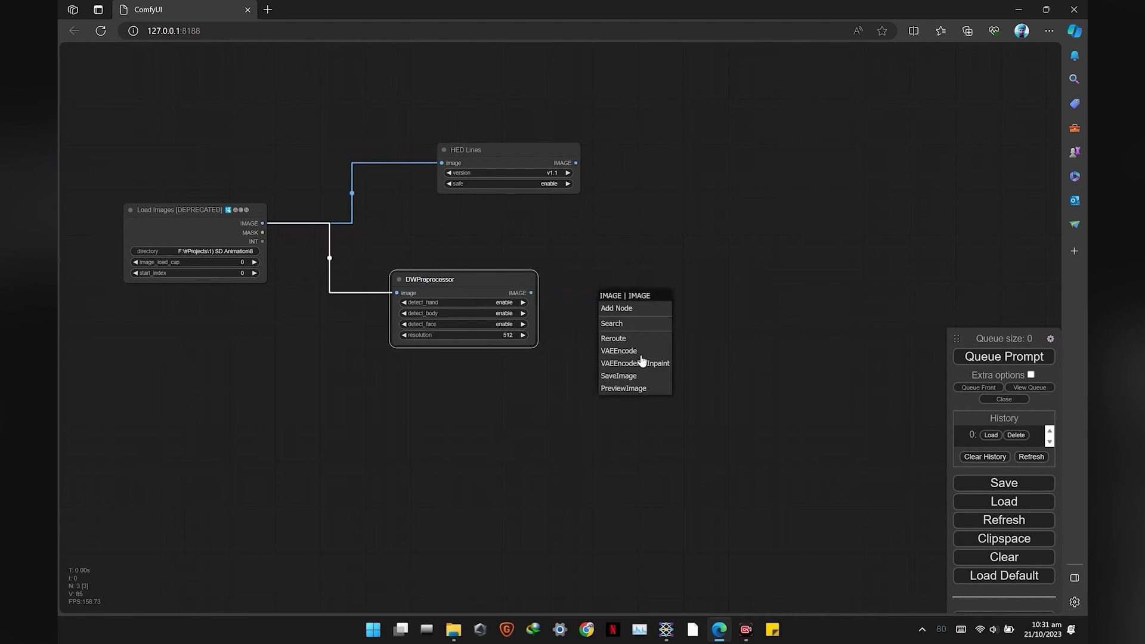
left_click(636, 376)
left_click(715, 324)
key("ctrl+a")
type("OP")
key("Return")
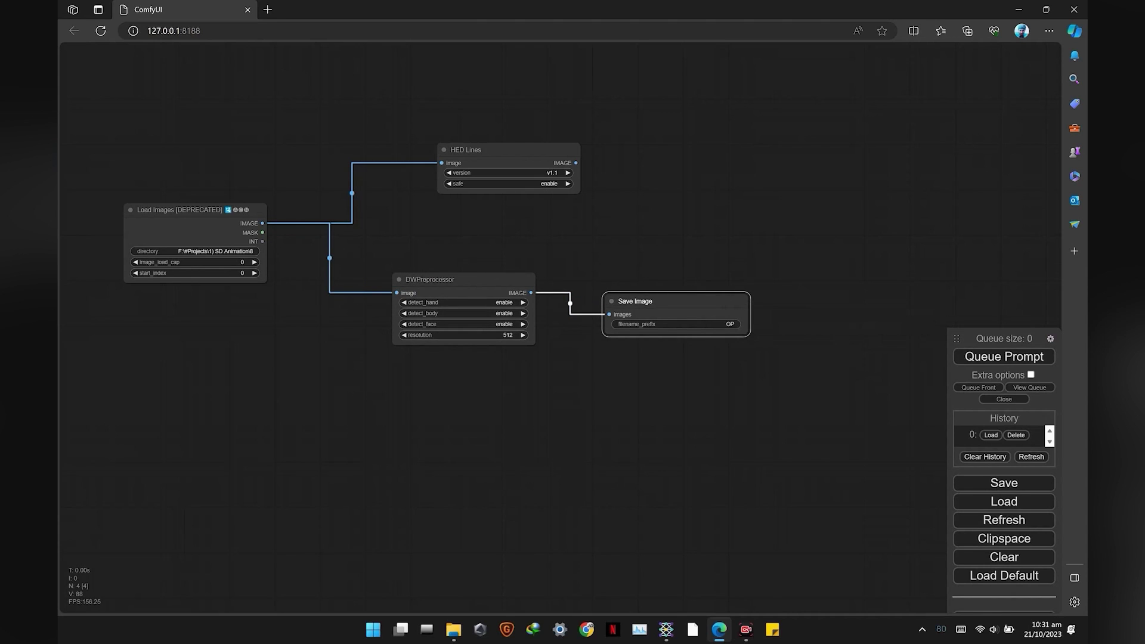
Attach a Save Image node to the HED Lines output and set its filename prefix to HED
left_click_drag(575, 163, 665, 179)
left_click(704, 263)
left_click(775, 208)
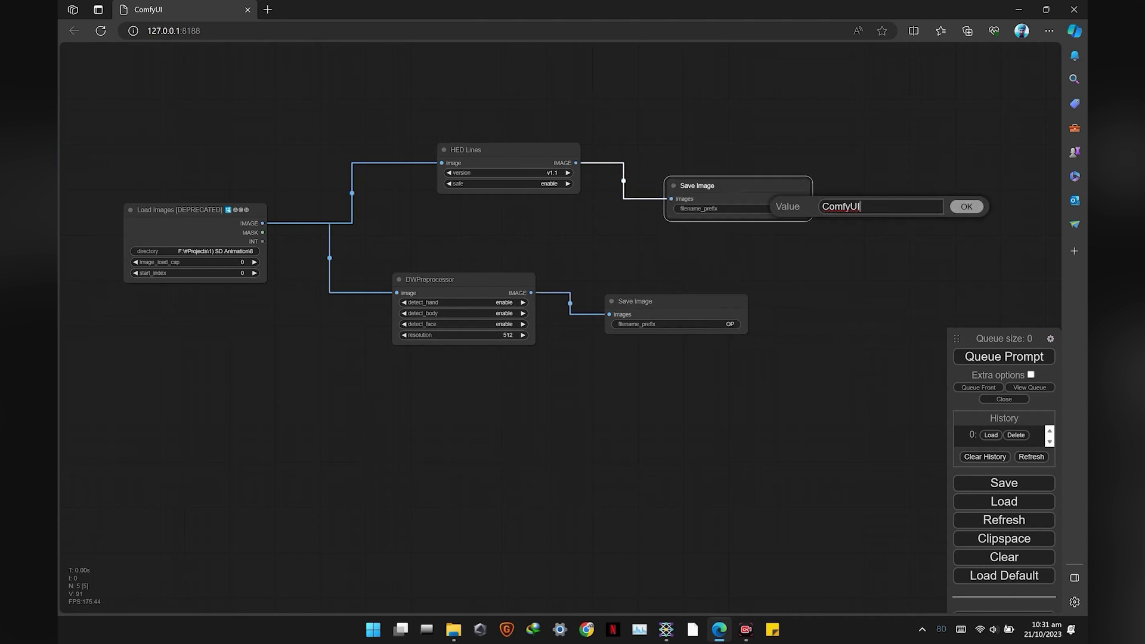
type("HED")
key("Return")
left_click_drag(453, 279, 480, 280)
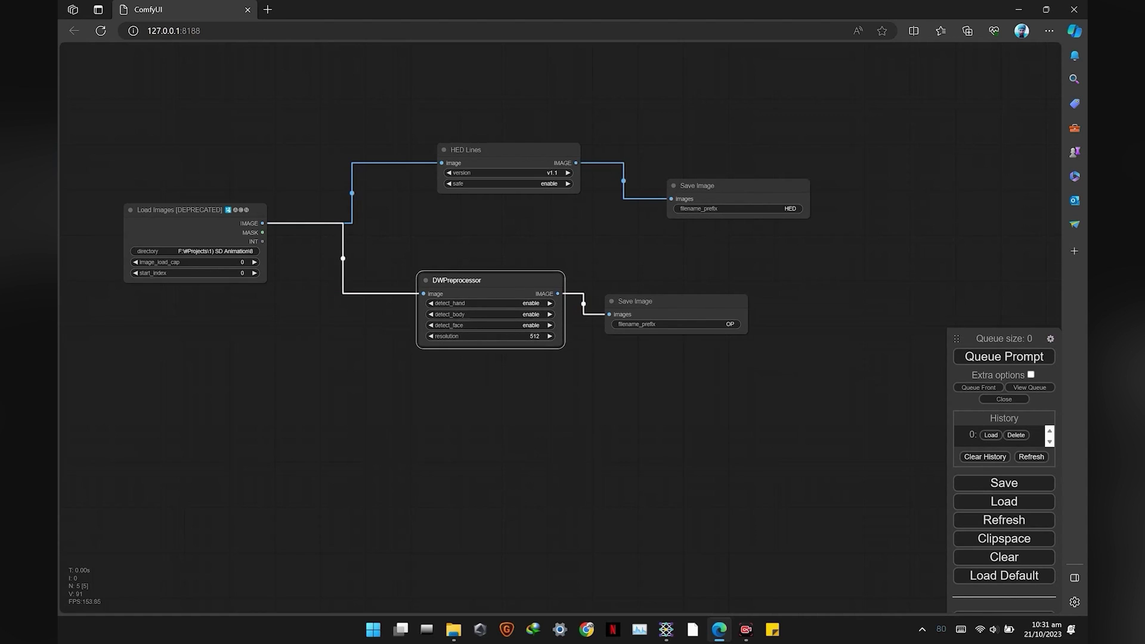
Set image_load_cap to 10 and queue a test run, spacing out the DWPreprocessor and its Save Image node
left_click(231, 261)
type("10")
key("Return")
left_click(1005, 354)
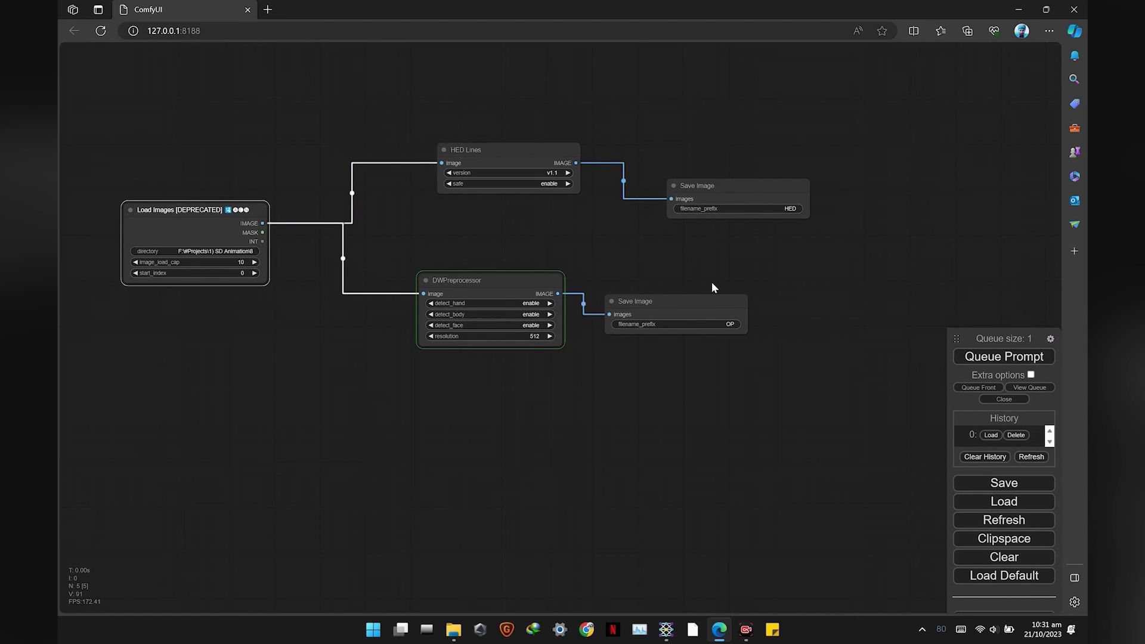
left_click_drag(686, 301, 787, 310)
left_click_drag(489, 281, 525, 290)
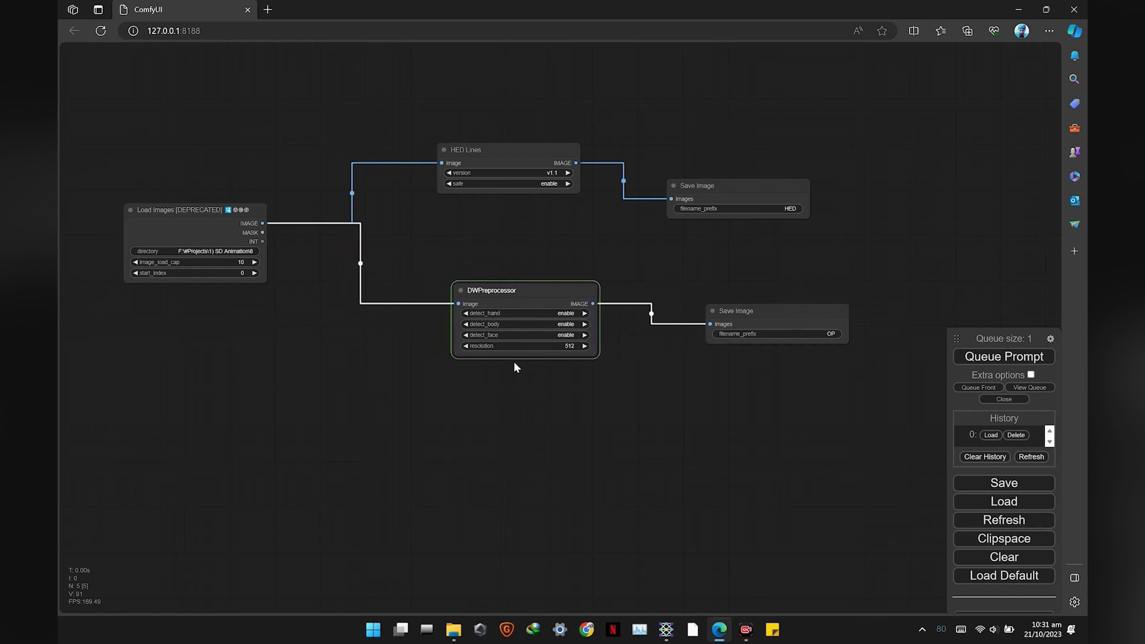
Open the ComfyUI output folder and inspect the rendered HED line and OP pose test images one by one
mouse_move(453, 629)
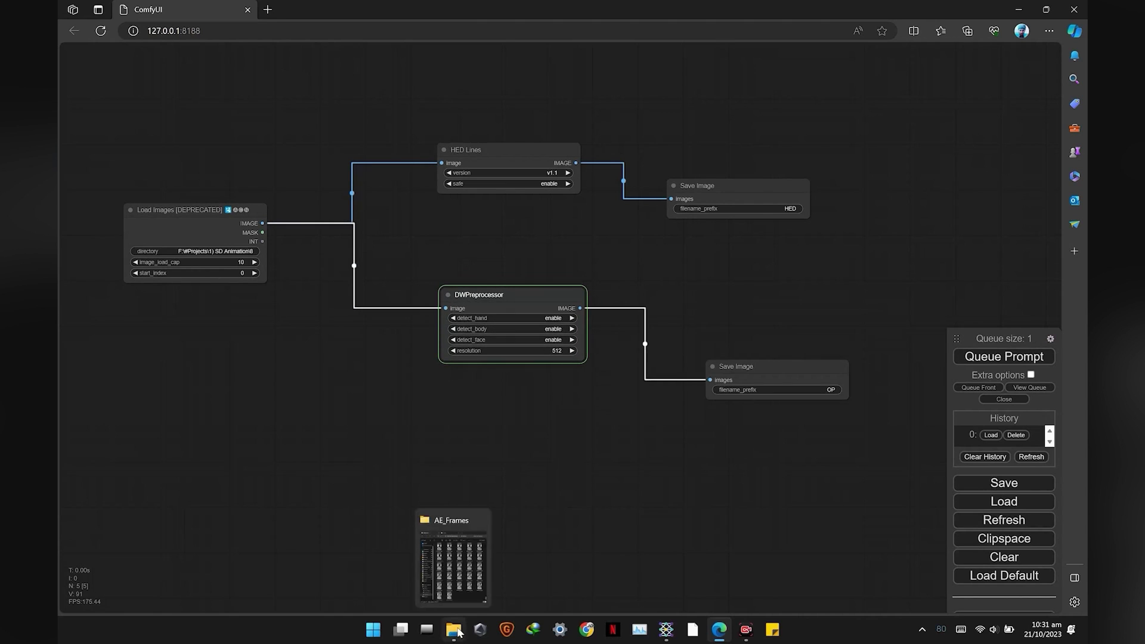
left_click(469, 530)
left_click(460, 31)
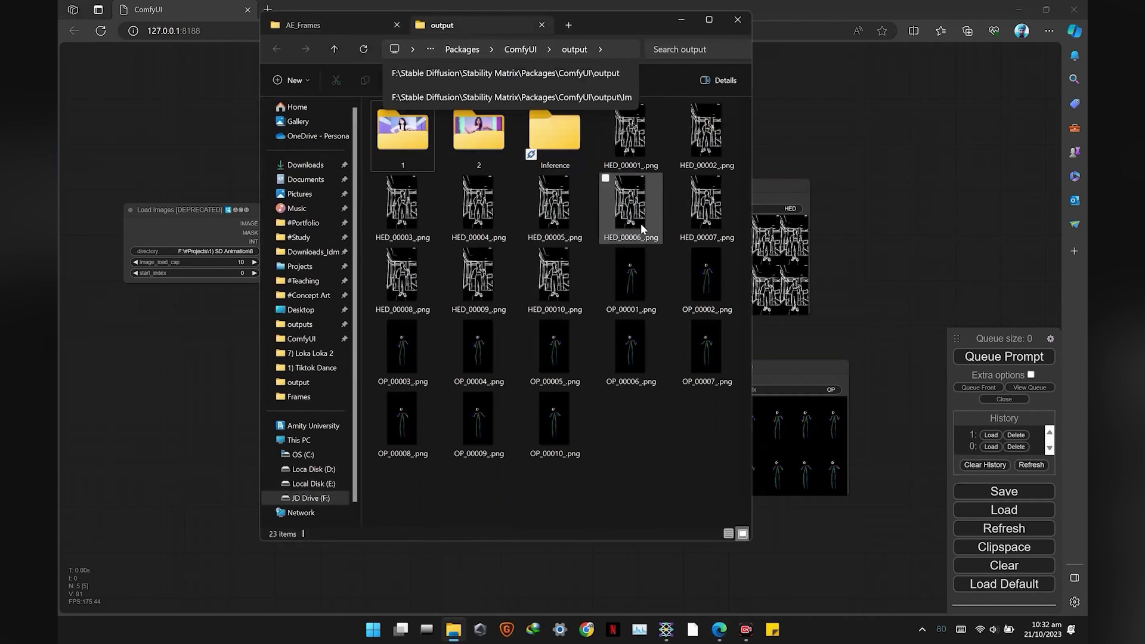
double_click(630, 149)
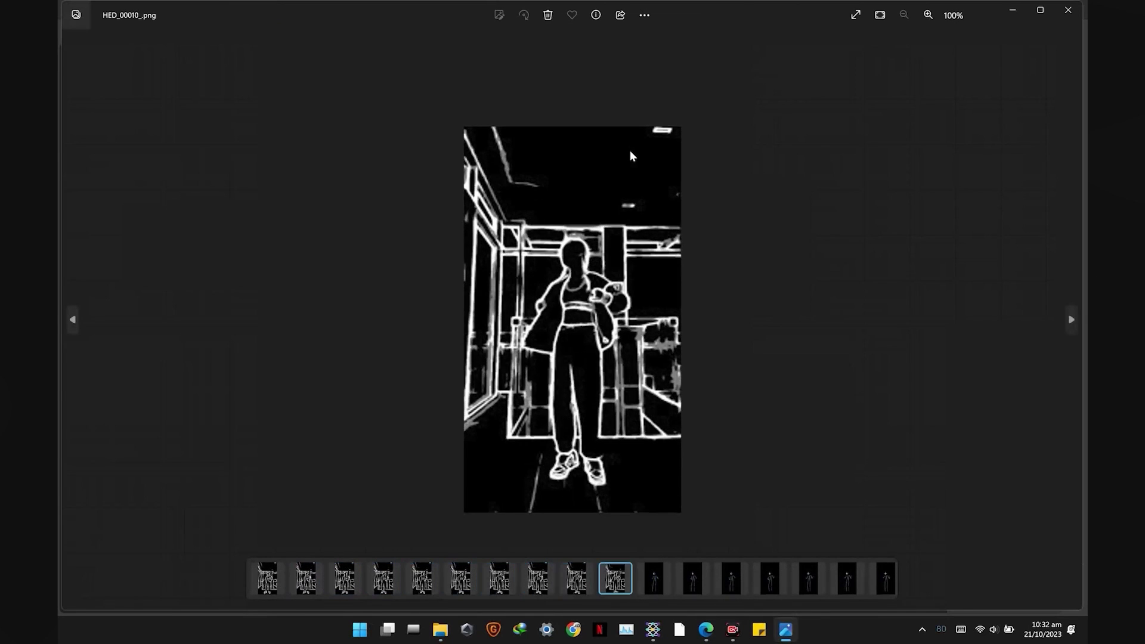
key("Right")
key("Right")
key("Right")
key("Right")
key("Right")
key("Right")
key("Right")
key("Right")
key("Right")
key("Right")
key("Right")
key("Right")
key("Right")
key("Right")
key("Right")
key("Right")
key("Right")
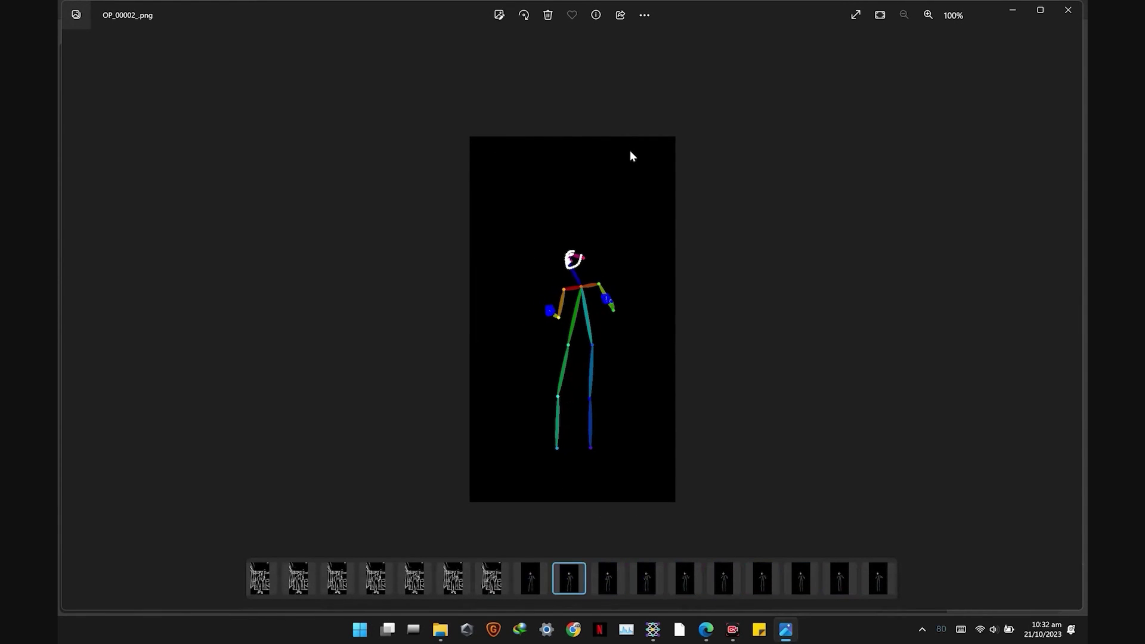
left_click(1067, 11)
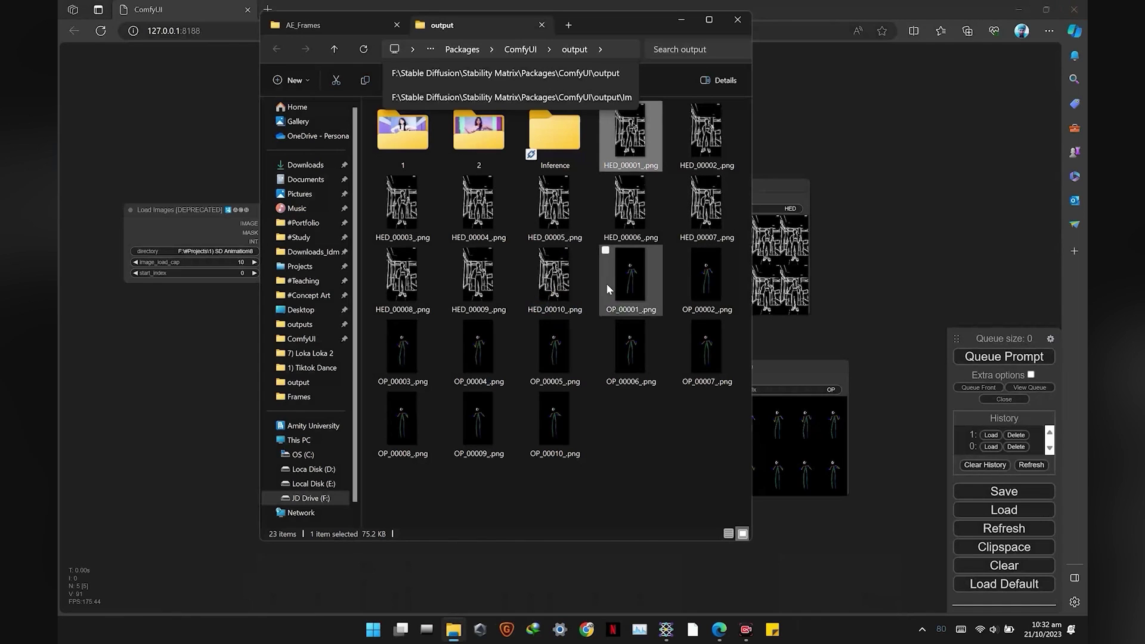
Delete the HED and OP test images from the output folder
key("Delete")
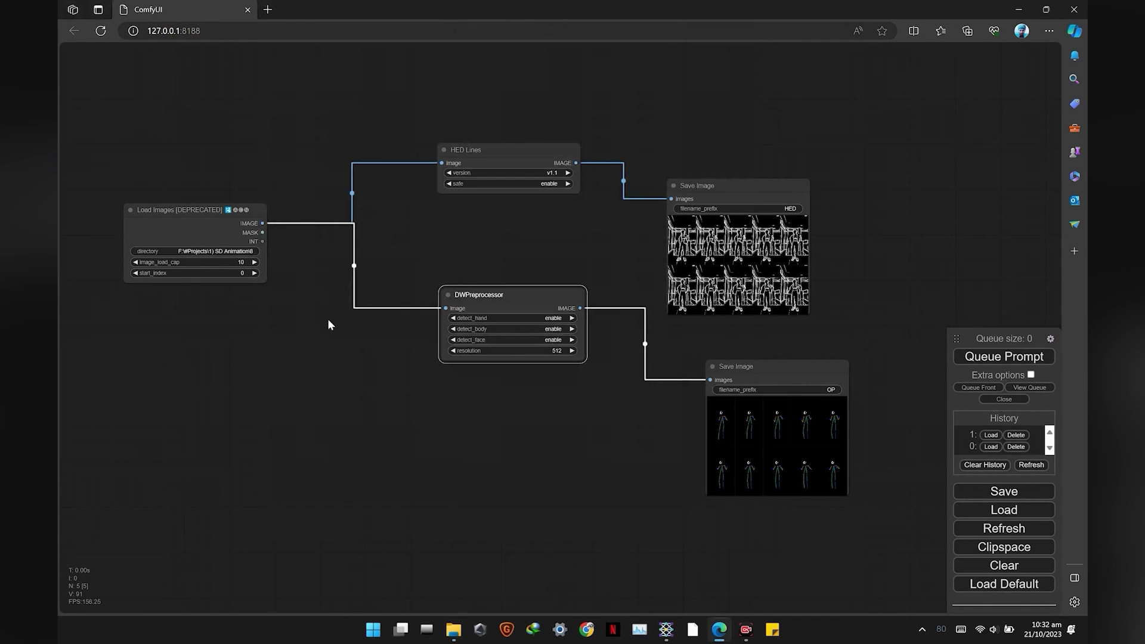
Set image_load_cap to 0 to process every frame and queue the prompt for the full run
left_click_drag(239, 262, 121, 269)
left_click(238, 262)
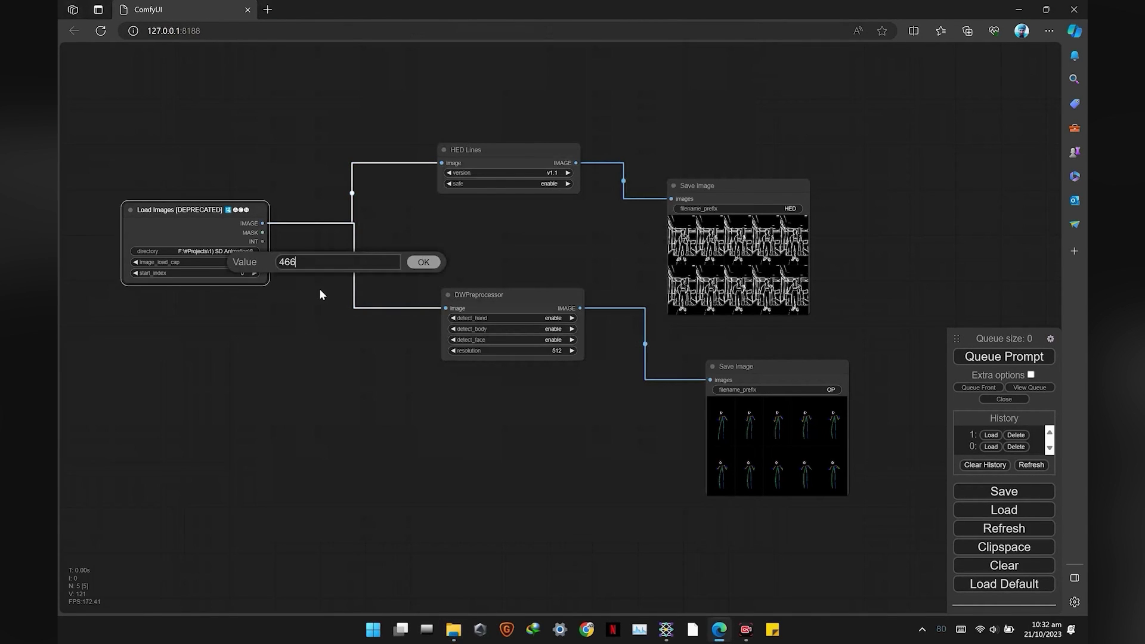
key("BackSpace")
key("BackSpace")
key("BackSpace")
type("0")
key("Return")
left_click_drag(716, 185, 744, 181)
left_click(981, 357)
left_click(574, 251)
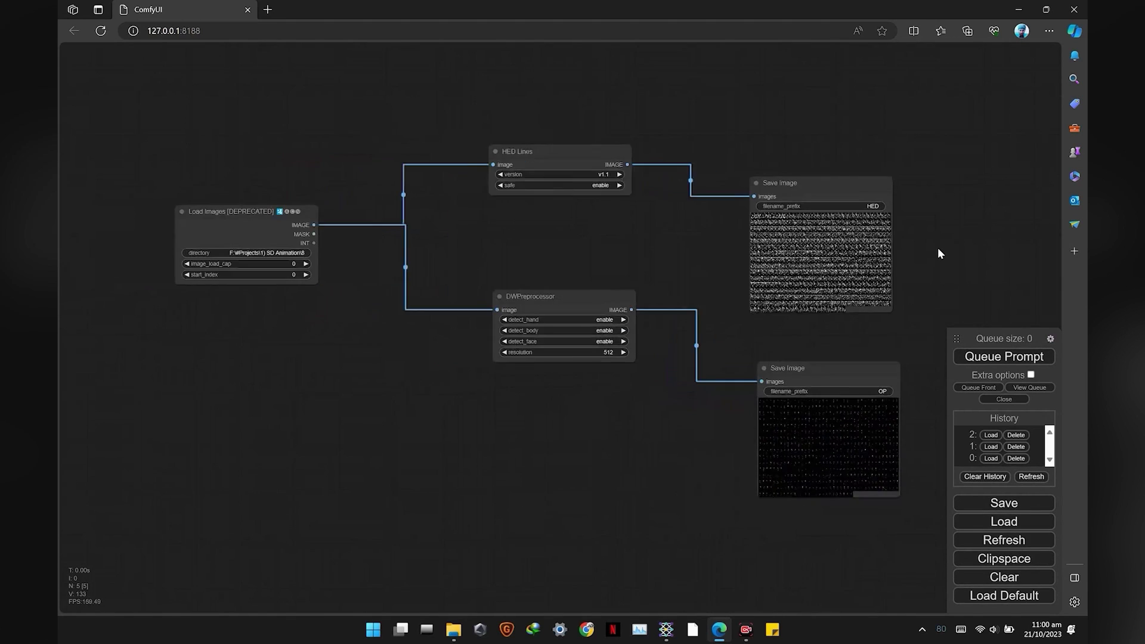
scroll(938, 248, "up", 3)
scroll(938, 248, "down", 3)
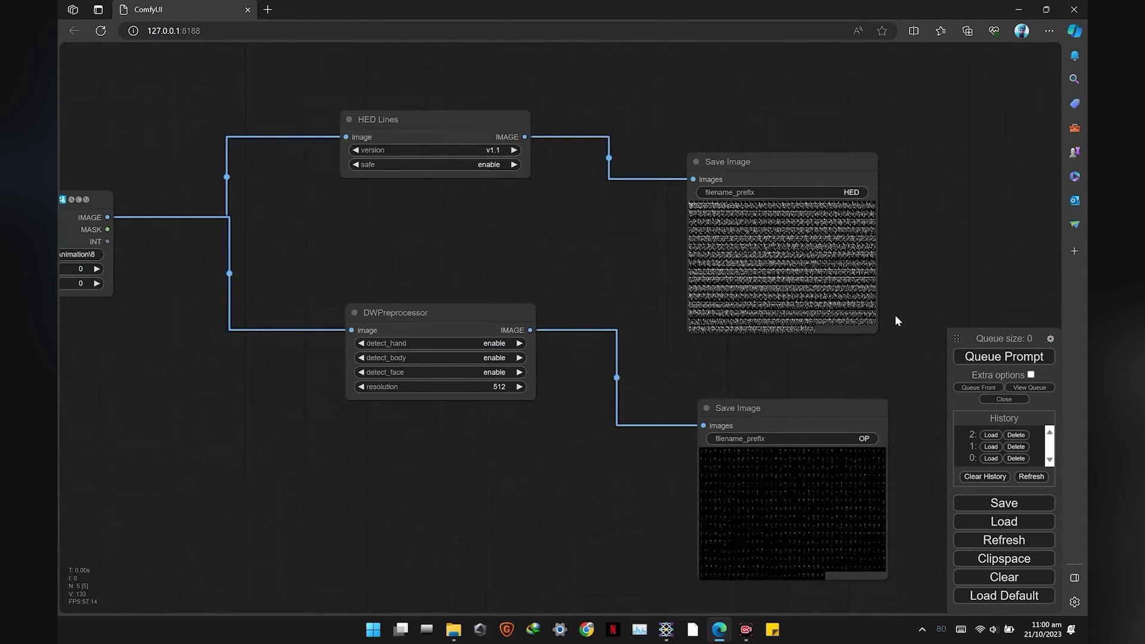
scroll(895, 313, "down", 2)
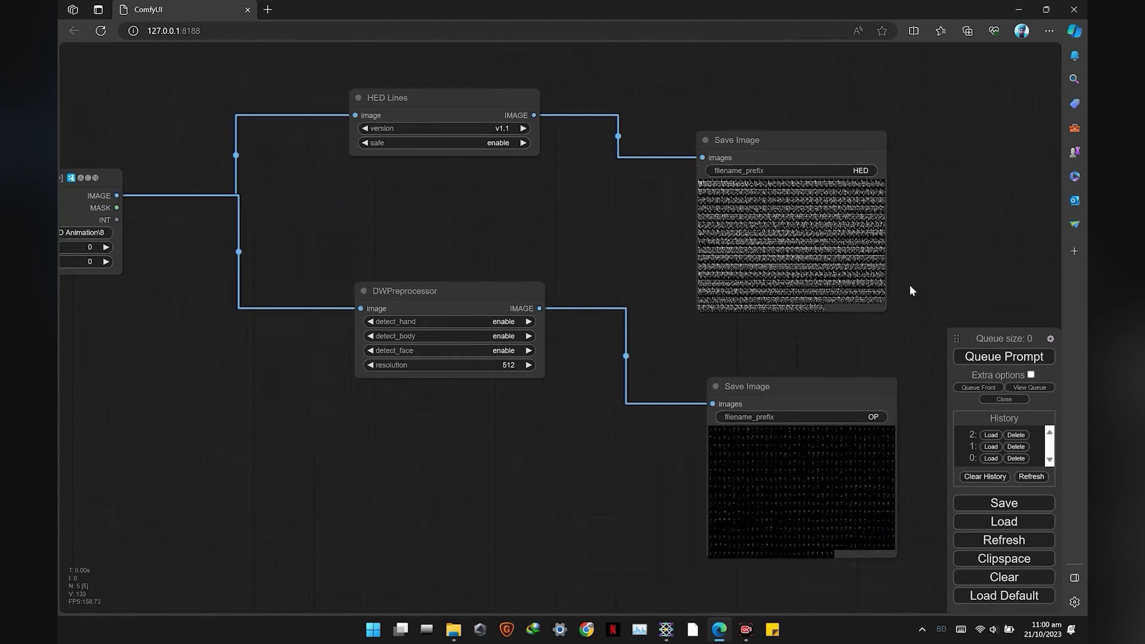
scroll(683, 314, "down", 3)
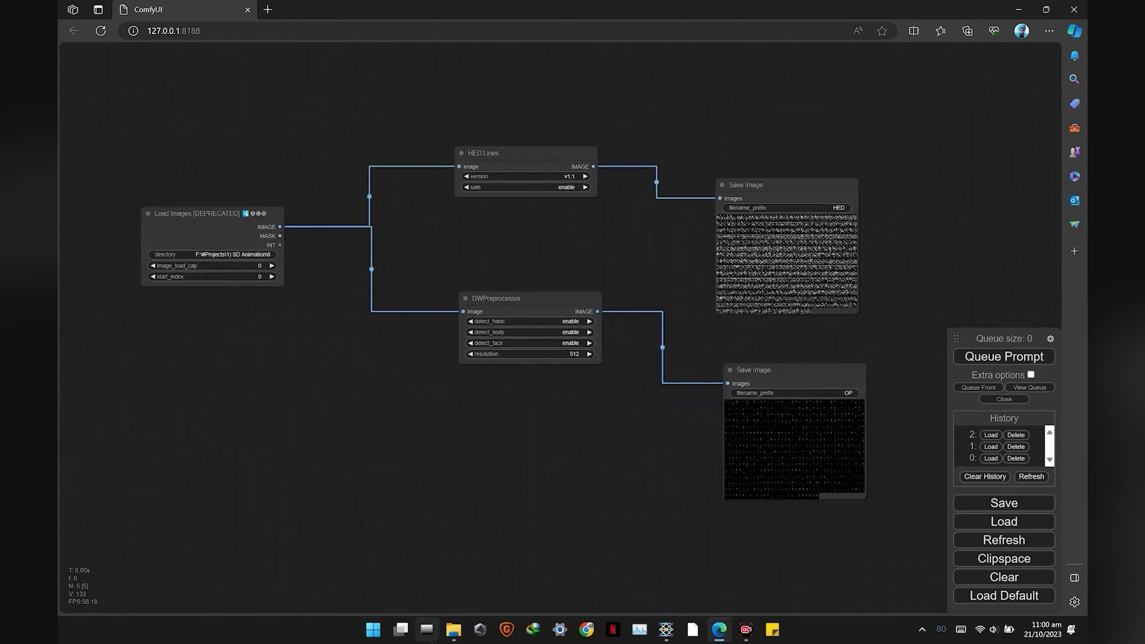
Create two new folders named HED and OpenPose in the project folder beside AE_Frames
left_click(454, 629)
key("ctrl+shift+n")
type("HED")
key("Return")
key("ctrl+shift+n")
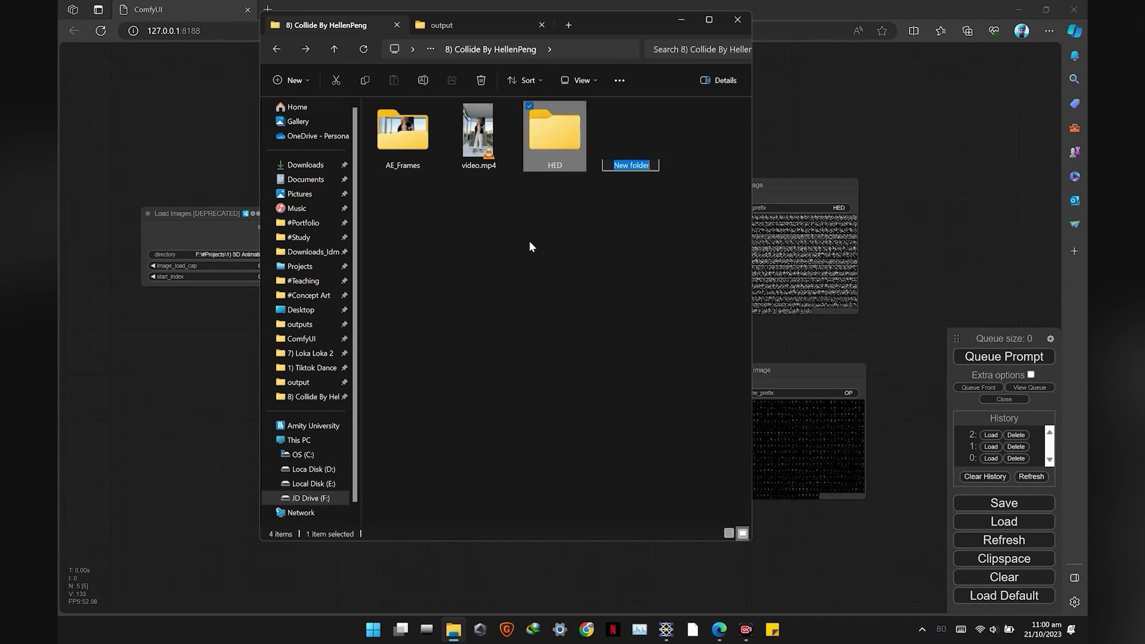
type("OpenPose")
key("Return")
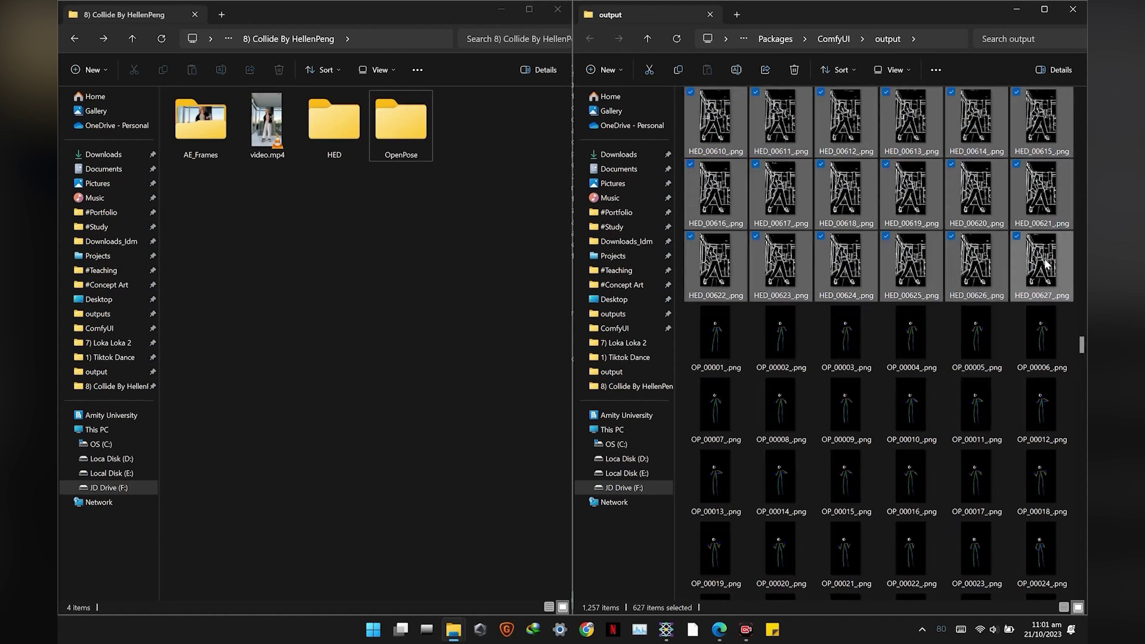
Move the HED images from the output folder into the HED folder and the OP images into the OpenPose folder
left_click_drag(911, 191, 338, 139)
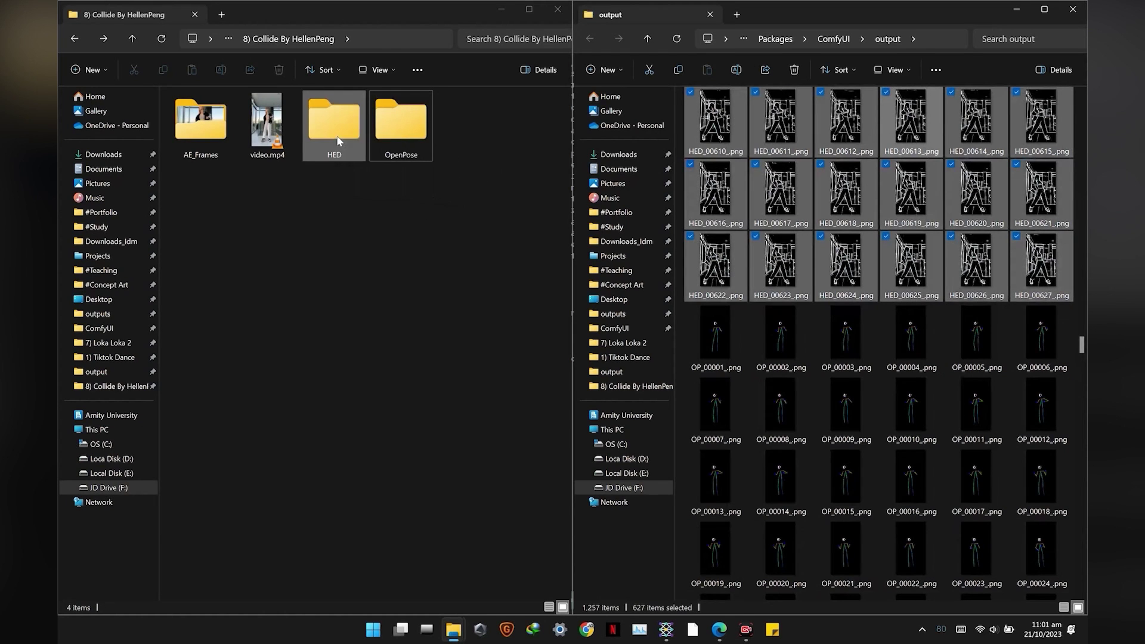
left_click_drag(915, 105, 400, 145)
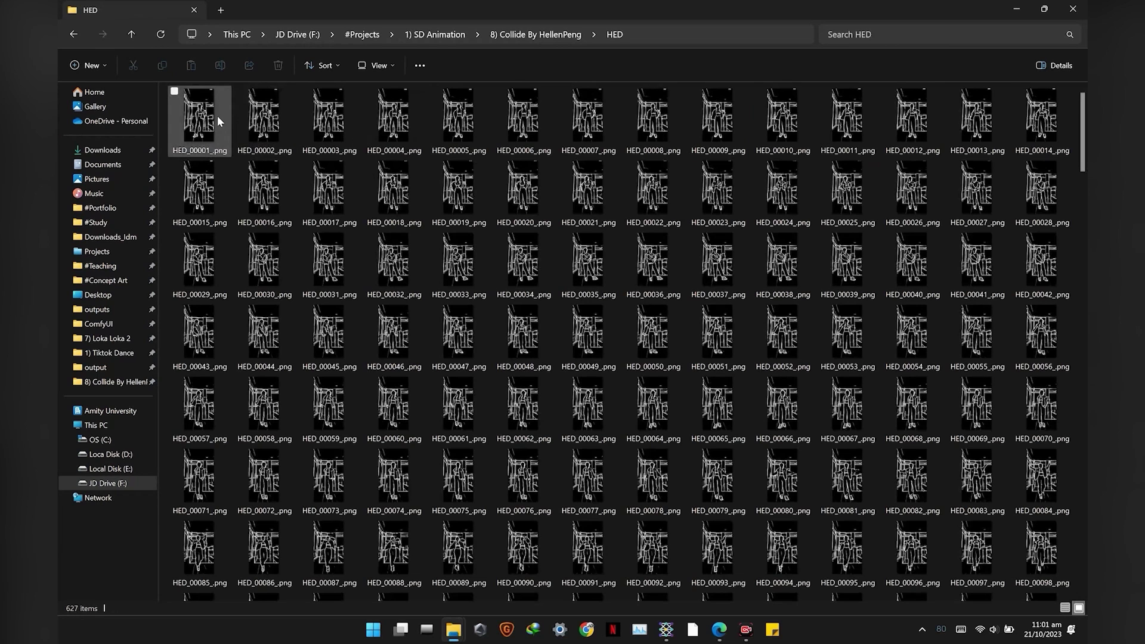
Open the first image in the HED folder and step through the sequence to check the line passes
double_click(217, 116)
key("Right")
key("Right")
key("Right")
key("Right")
key("Right")
key("Right")
key("Right")
key("Right")
key("Right")
key("Right")
key("Right")
key("Right")
key("Right")
key("Right")
key("Right")
key("Right")
key("Right")
key("Right")
key("Right")
key("Right")
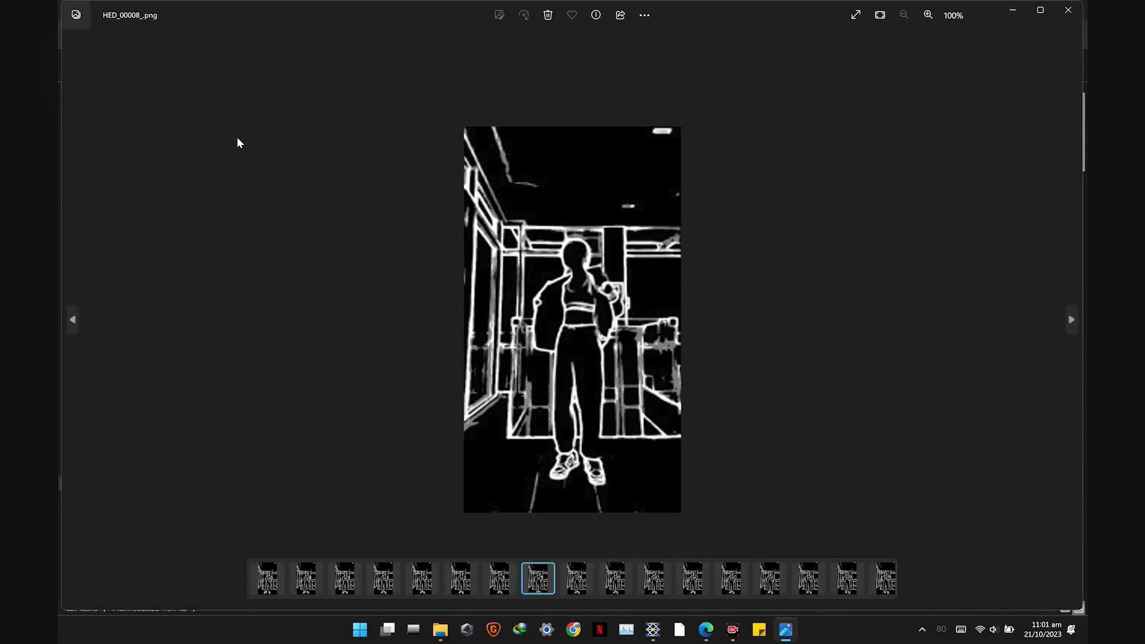
Step through more of the HED line images, close the viewer and return to the project folder
key("Right")
key("Right")
key("Right")
key("Right")
key("Right")
key("Right")
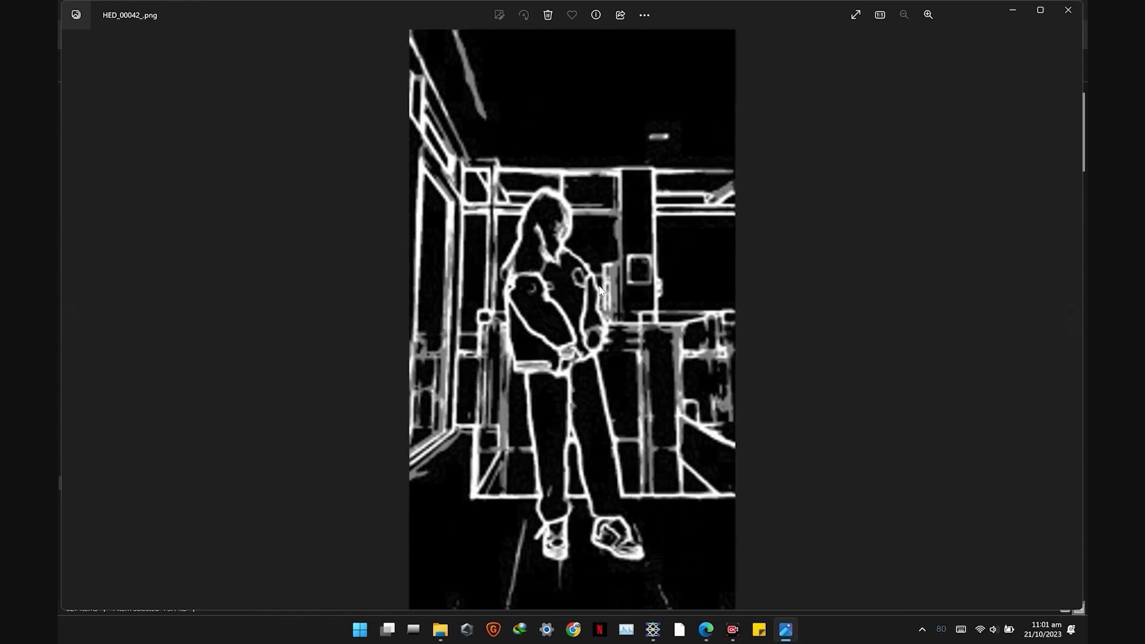
left_click(1068, 9)
left_click(73, 34)
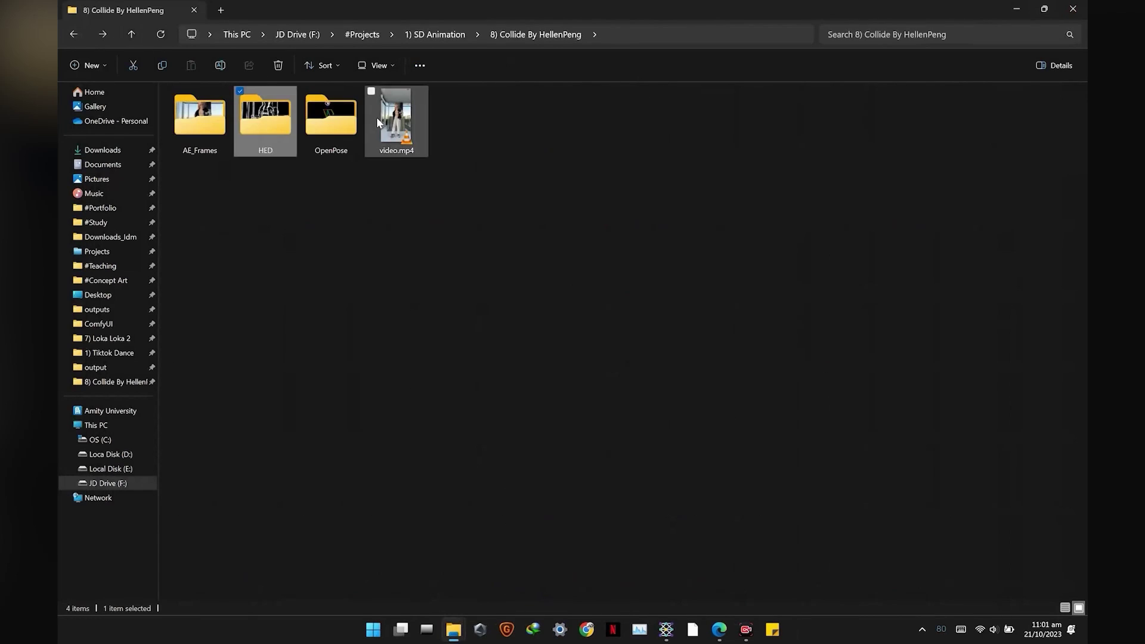
Open the first image in the OpenPose folder and step through the sequence to check the pose passes
double_click(356, 118)
double_click(210, 115)
key("Right")
key("Right")
key("Right")
key("Right")
key("Right")
key("Right")
key("Right")
key("Right")
key("Right")
key("Right")
key("Right")
key("Right")
key("Right")
key("Right")
key("Right")
key("Right")
key("Right")
key("Right")
key("Right")
key("Right")
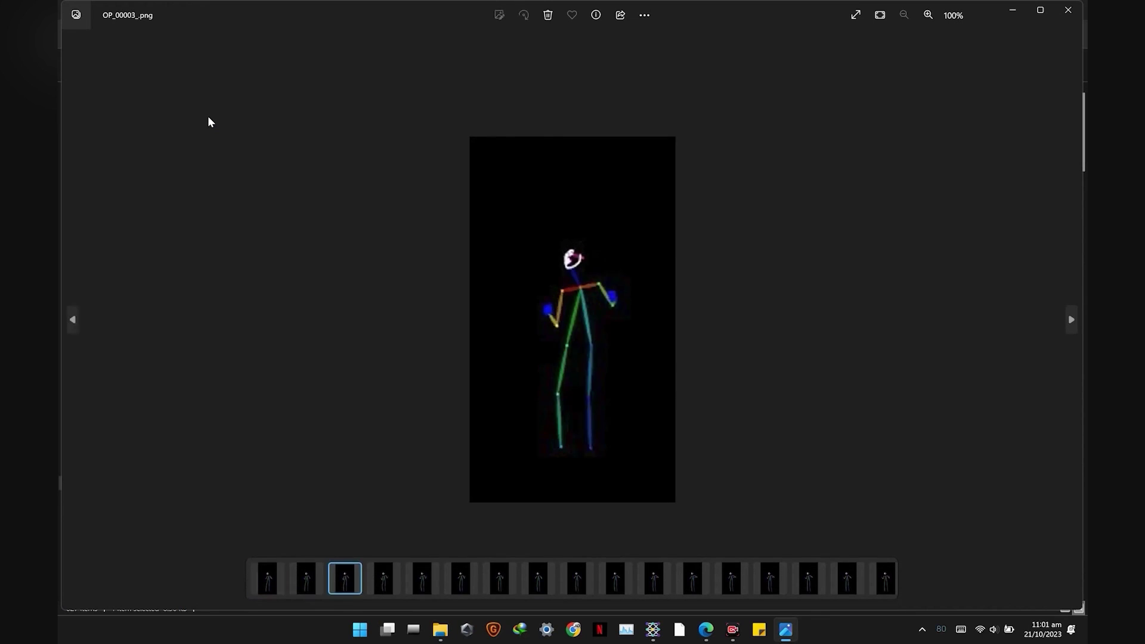
key("Right")
key("Right")
key("Right")
key("Right")
key("Right")
key("Right")
key("Right")
key("Right")
key("Right")
key("Right")
key("Right")
key("Right")
key("Right")
key("Right")
key("Right")
key("Right")
key("Right")
key("Right")
key("Right")
key("Right")
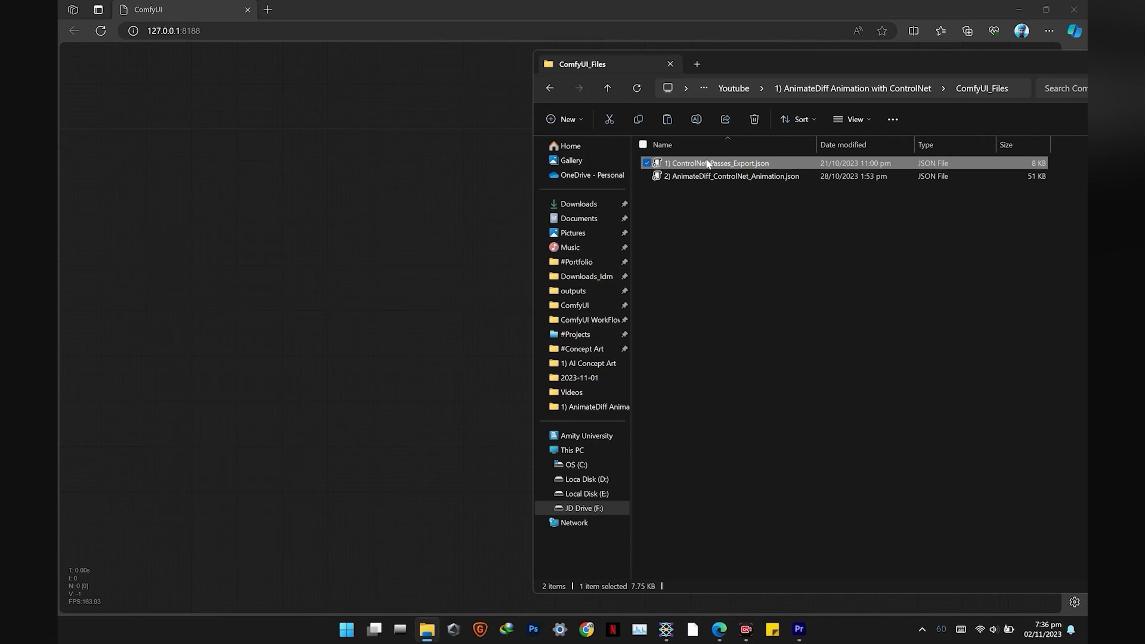
Load the workflow file 2) AnimateDiff_ControlNet_Animation.json from the ComfyUI_Files folder onto the empty ComfyUI canvas
left_click_drag(659, 162, 432, 213)
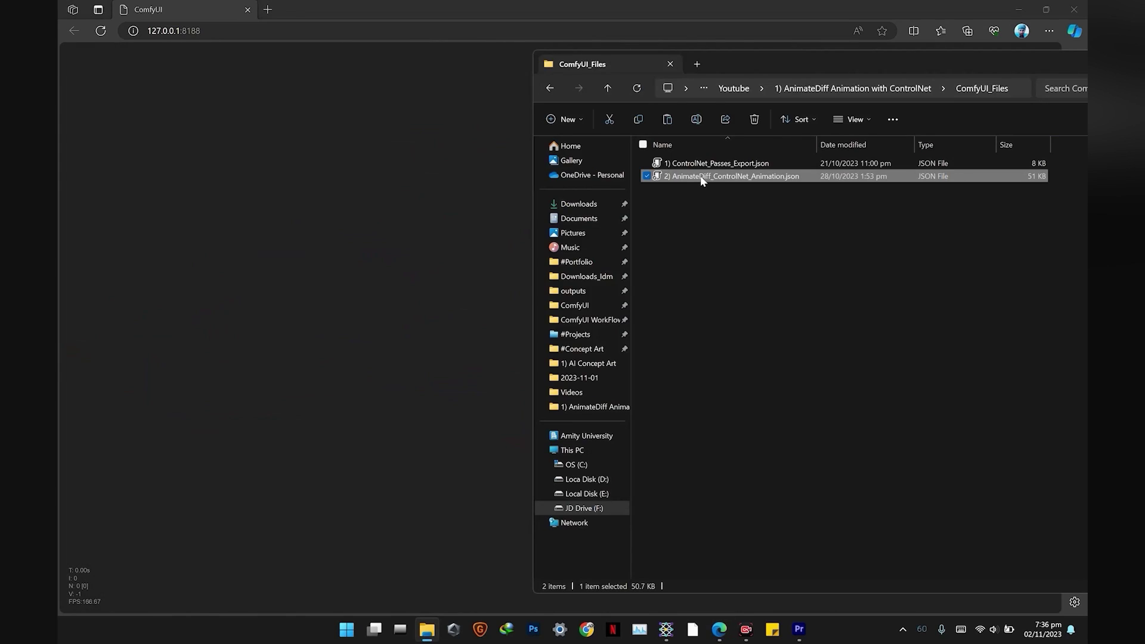
left_click_drag(701, 181, 354, 258)
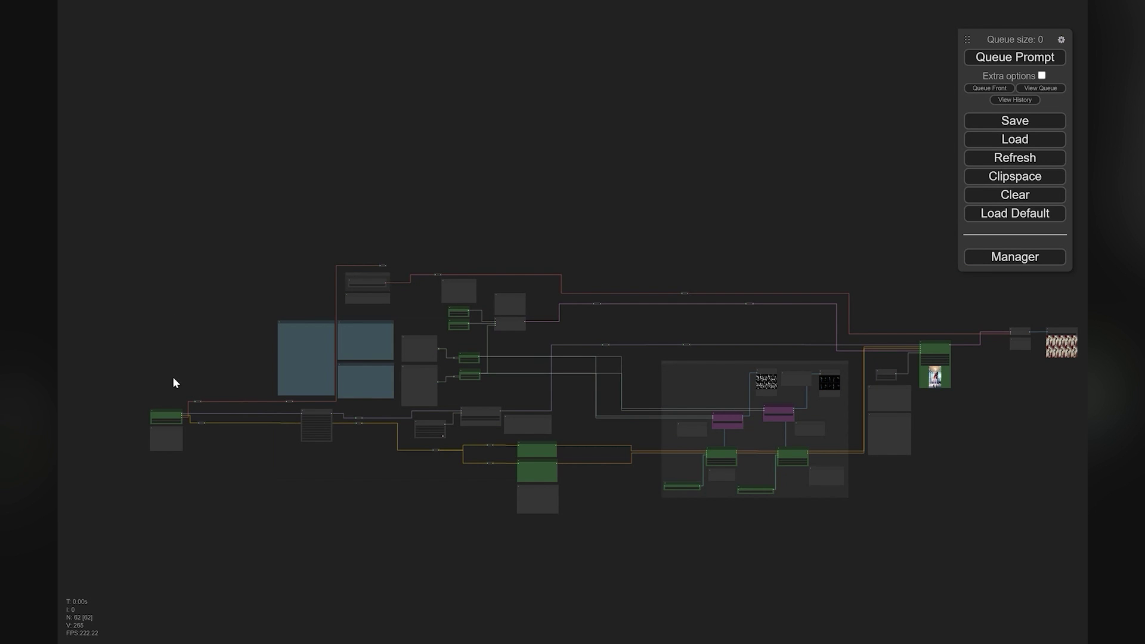
Search for "mein" in the Load Checkpoint node's model list and choose the meinamix_meinaV11.safetensors checkpoint
scroll(173, 383, "up", 2)
left_click_drag(110, 429, 323, 348)
scroll(323, 348, "up", 5)
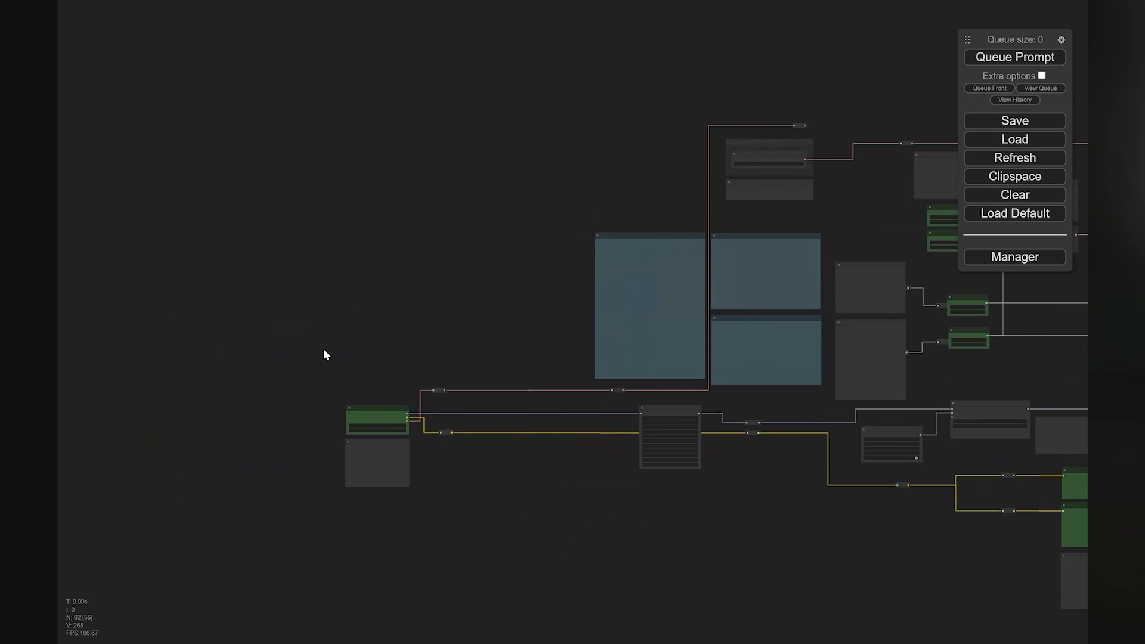
scroll(364, 386, "up", 6)
left_click_drag(434, 368, 514, 294)
scroll(486, 329, "up", 5)
left_click_drag(487, 334, 511, 292)
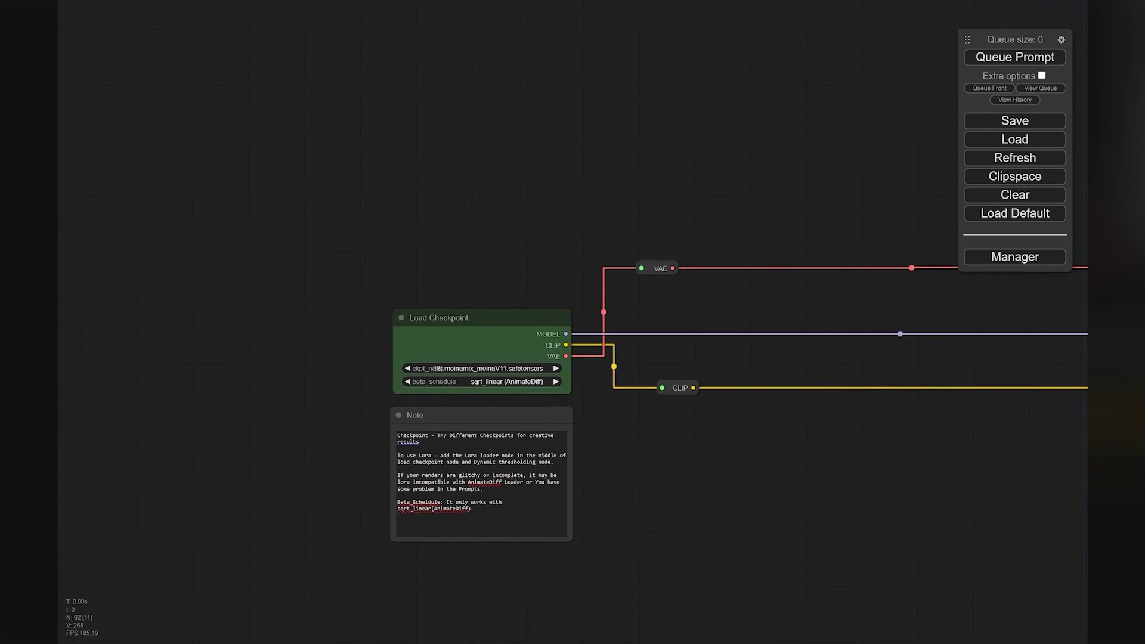
left_click(481, 368)
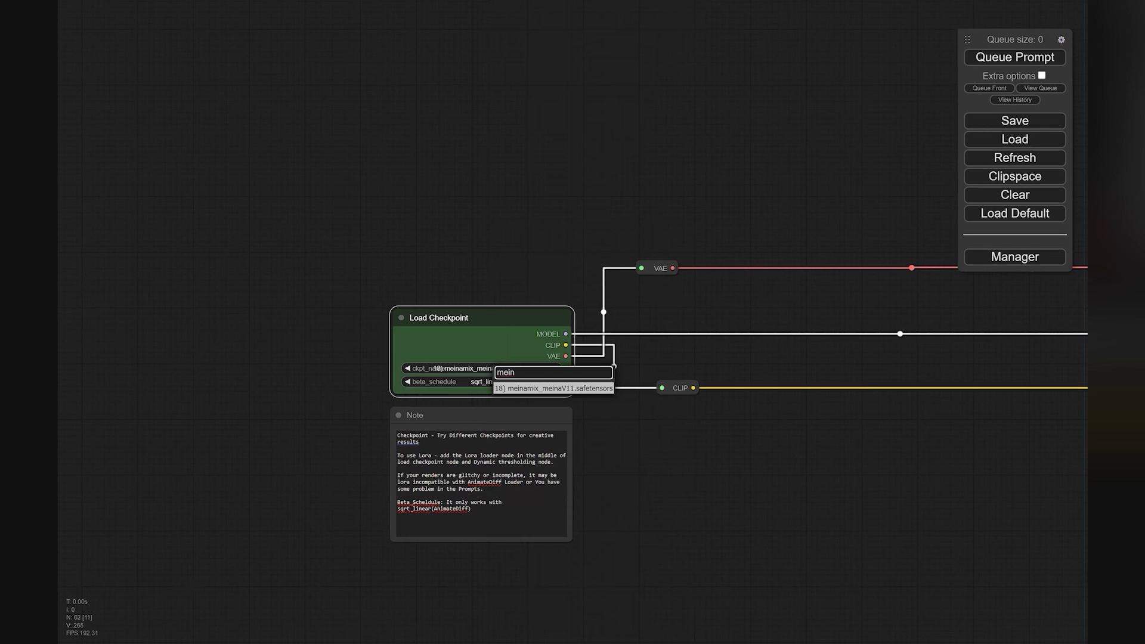
key("Return")
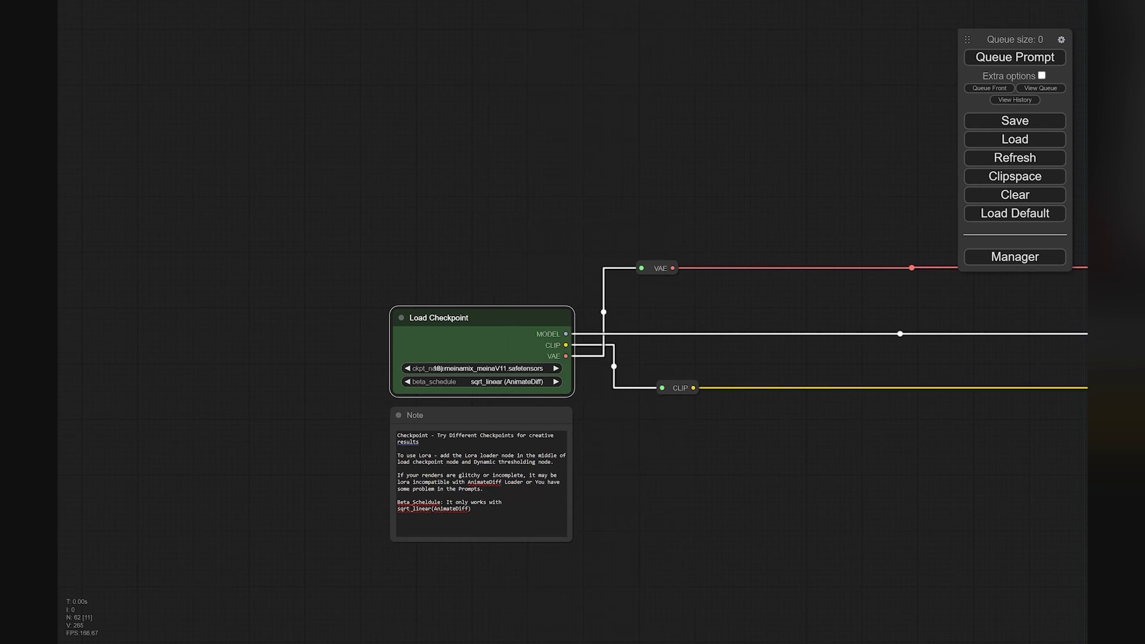
Examine the Load Checkpoint node's beta_schedule and note, and follow its connections to the DynamicThresholdingFull node
scroll(447, 393, "up", 5)
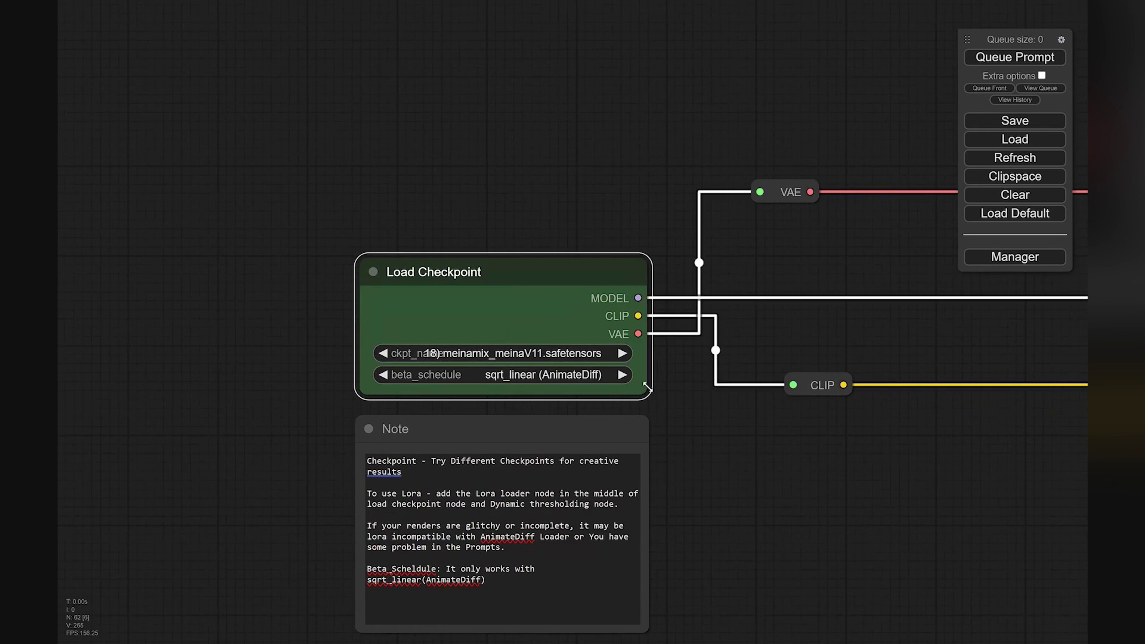
left_click_drag(715, 417, 662, 414)
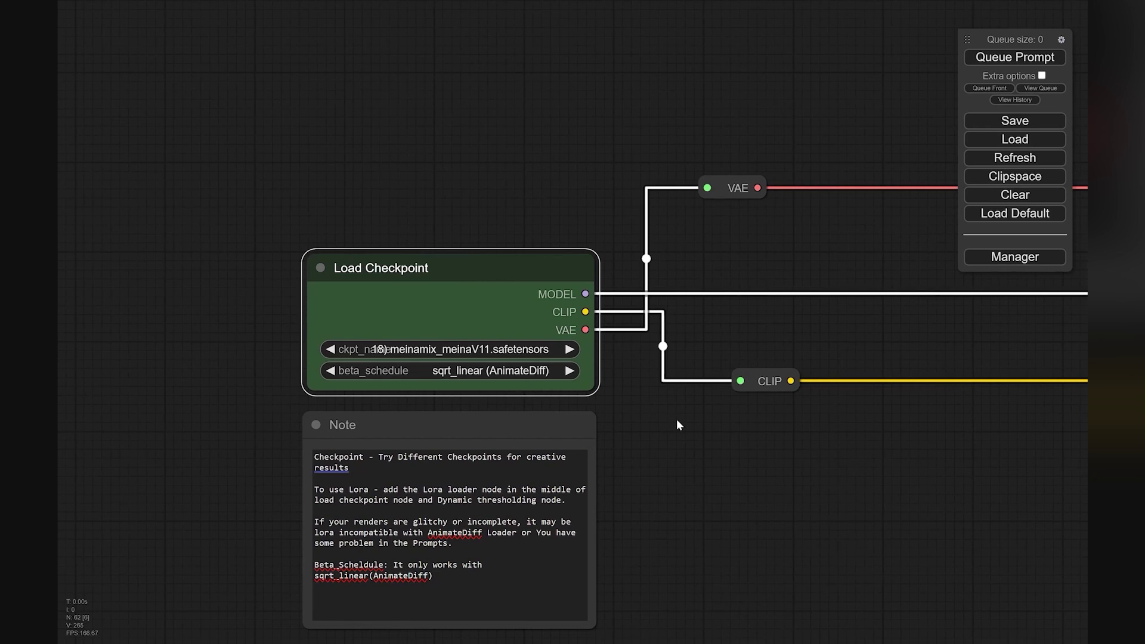
scroll(676, 418, "down", 1)
scroll(912, 462, "down", 5)
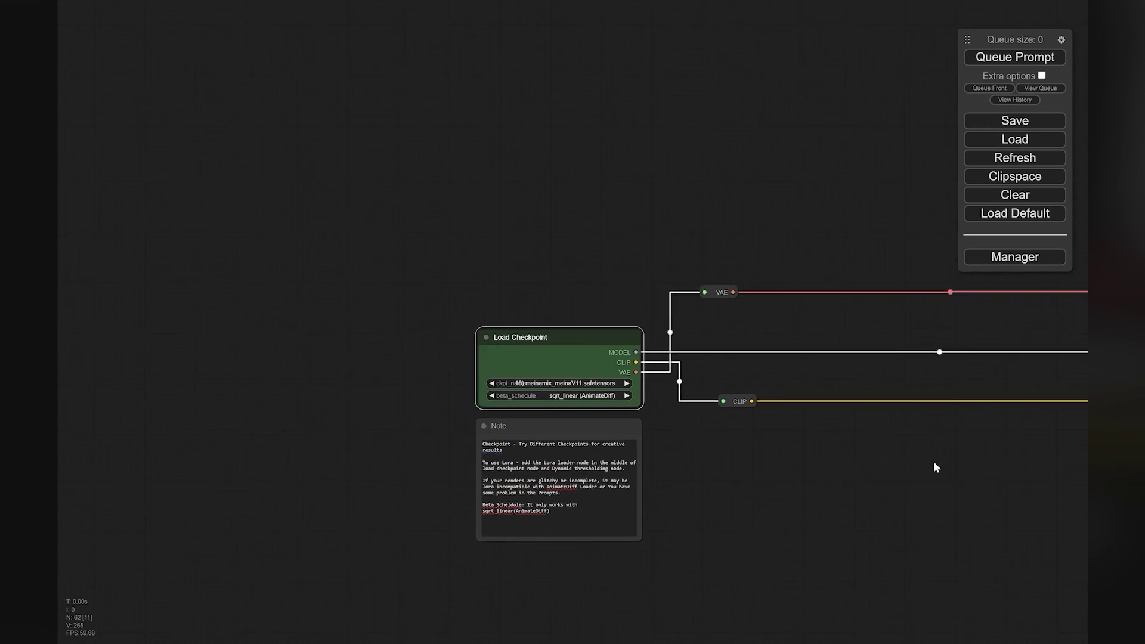
left_click_drag(932, 465, 685, 427)
scroll(685, 427, "down", 1)
left_click_drag(815, 445, 470, 423)
scroll(707, 441, "down", 3)
scroll(528, 420, "up", 3)
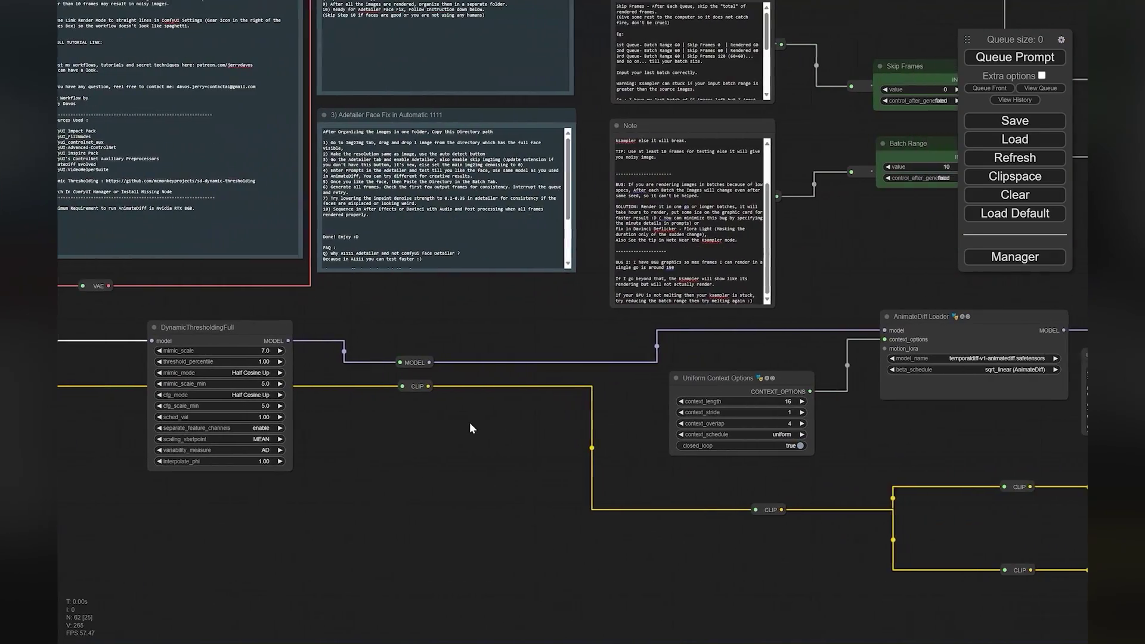
Examine the Width and Height nodes that feed Empty Latent Images, along with the resolution note above them
left_click_drag(863, 428, 608, 440)
left_click_drag(686, 269, 566, 545)
scroll(492, 244, "up", 3)
left_click_drag(514, 285, 560, 291)
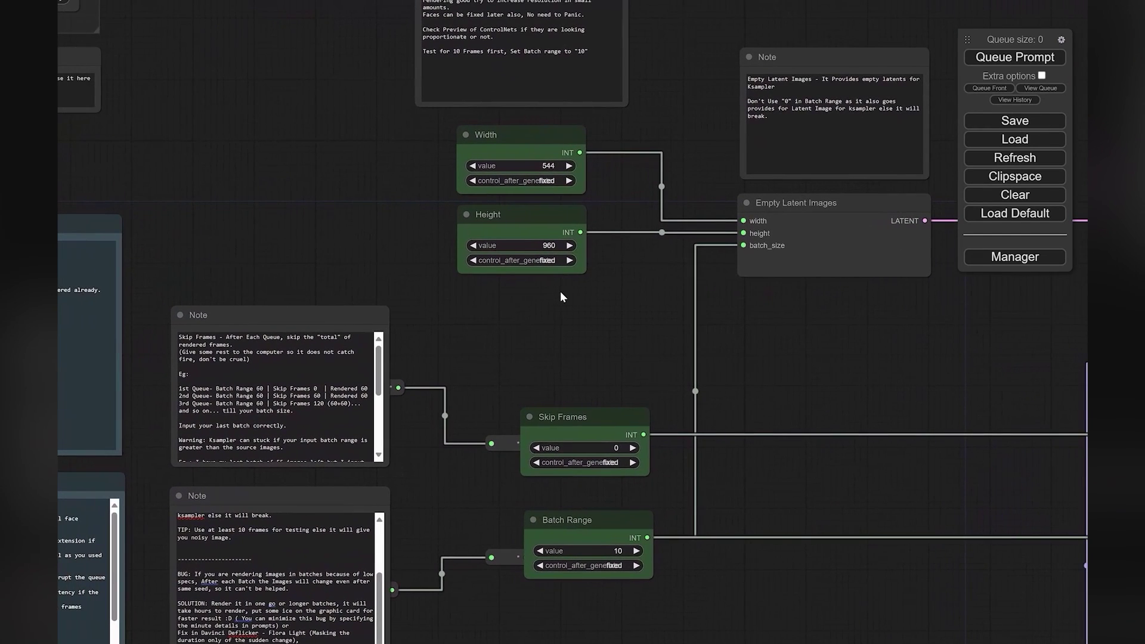
left_click(520, 136)
scroll(625, 253, "up", 3)
left_click_drag(631, 294, 706, 408)
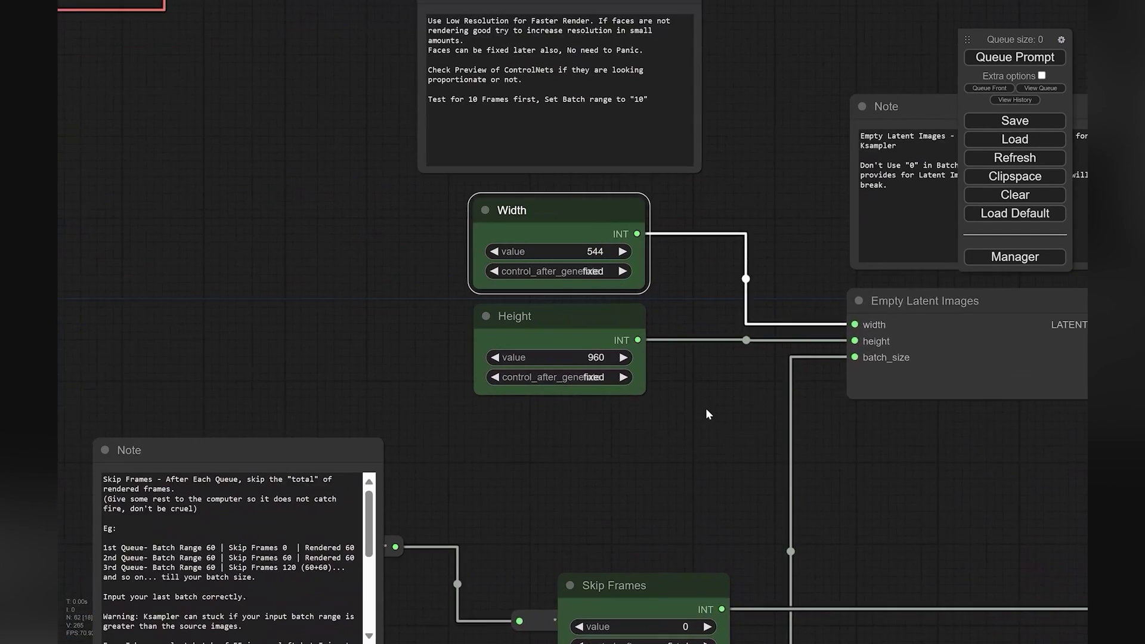
scroll(709, 407, "up", 2)
left_click(528, 297)
left_click(528, 169)
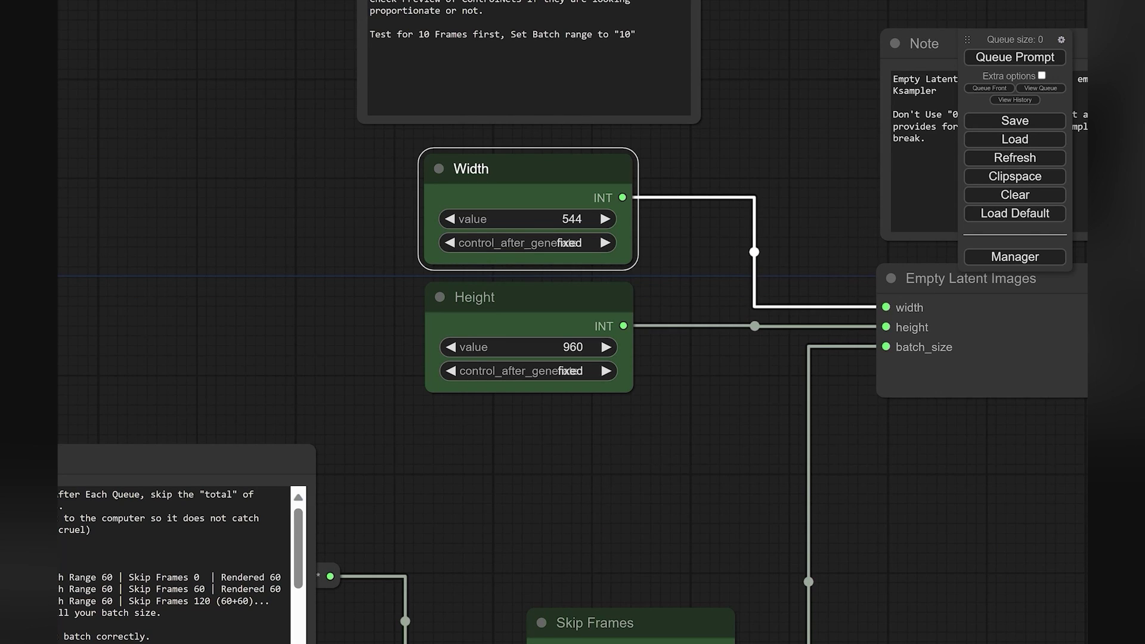
left_click(528, 297)
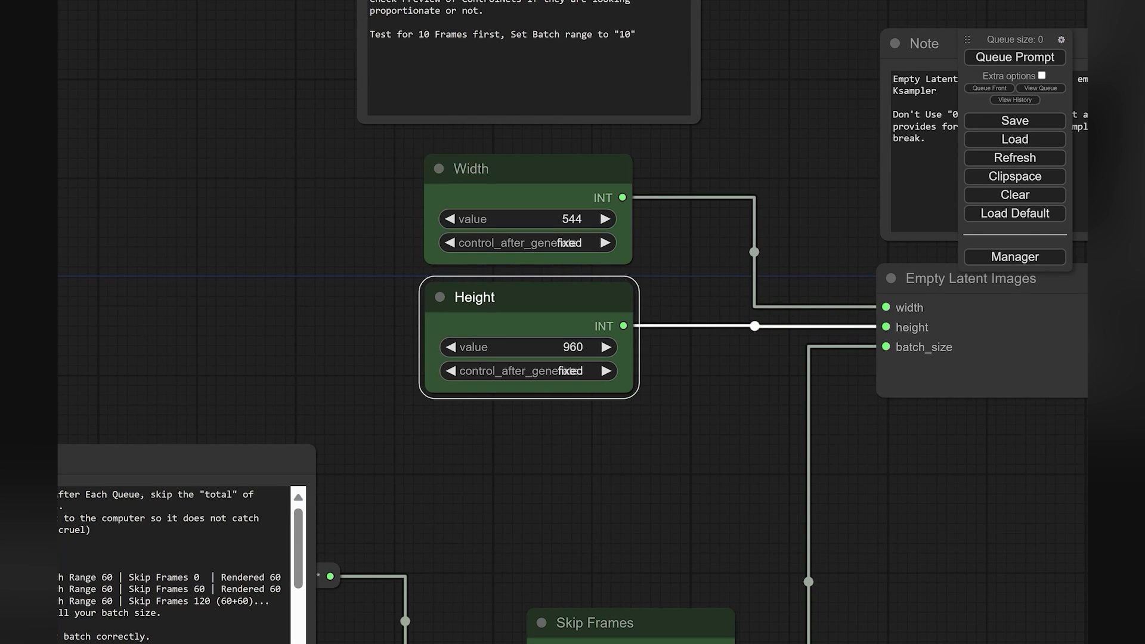
left_click(674, 380)
Examine the Skip Frames and Batch Range nodes together with their notes
scroll(686, 372, "down", 5)
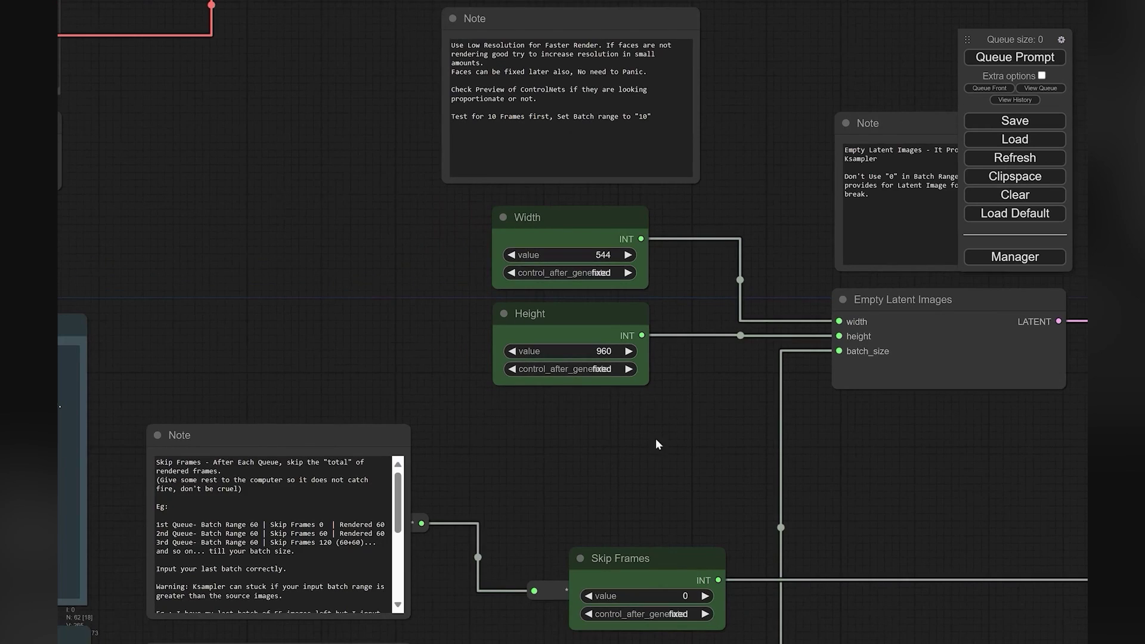
left_click_drag(621, 495, 544, 243)
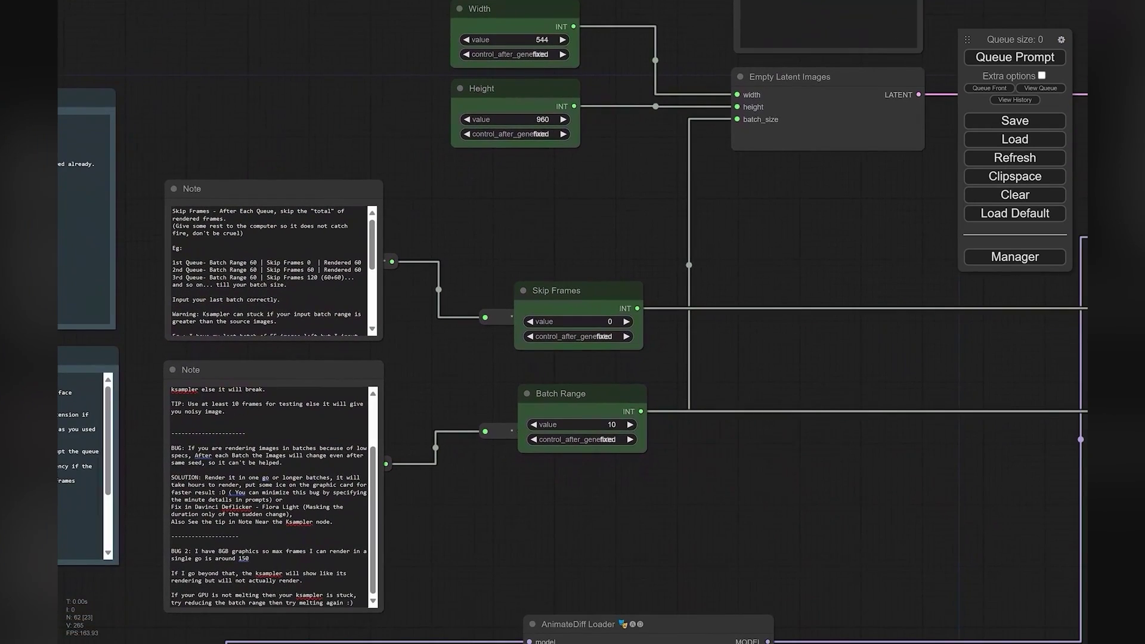
left_click(555, 290)
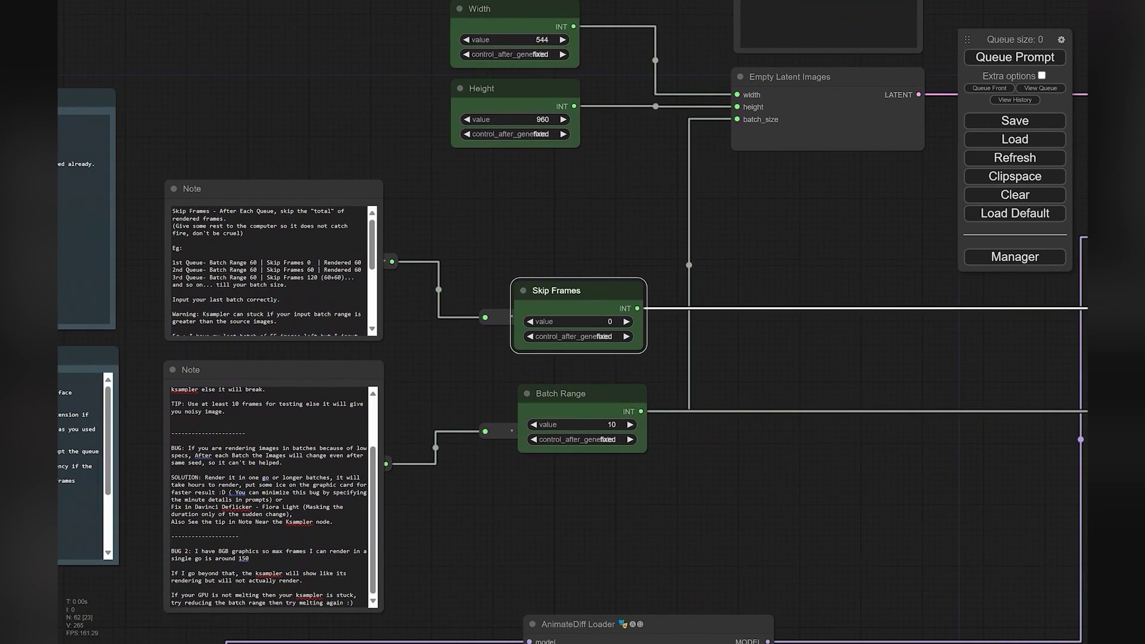
left_click(577, 254)
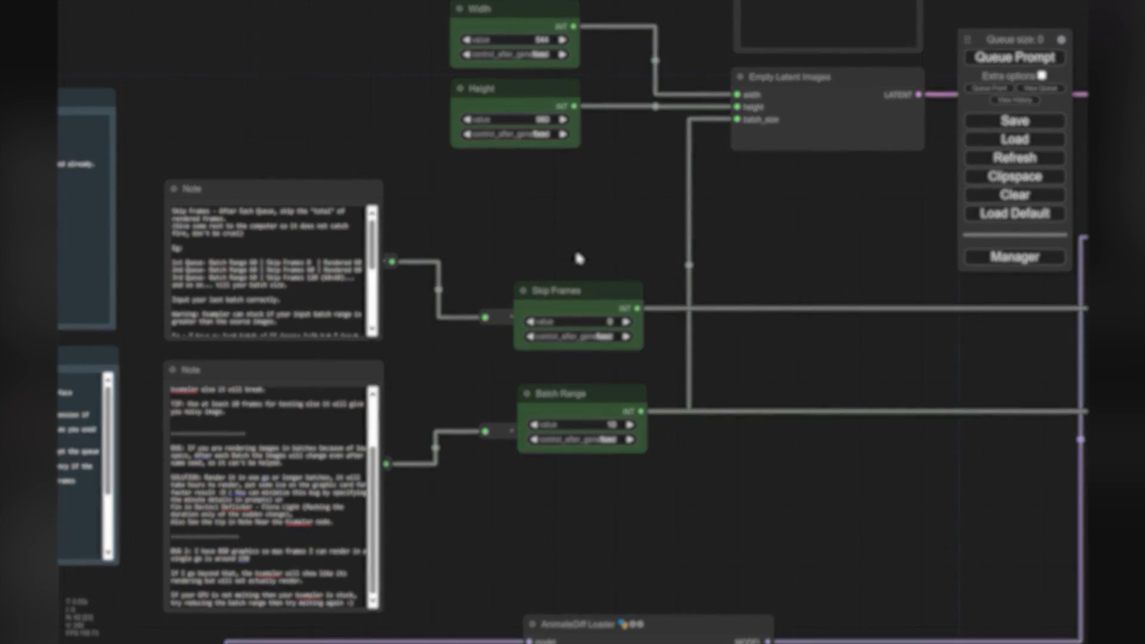
left_click_drag(577, 254, 599, 289)
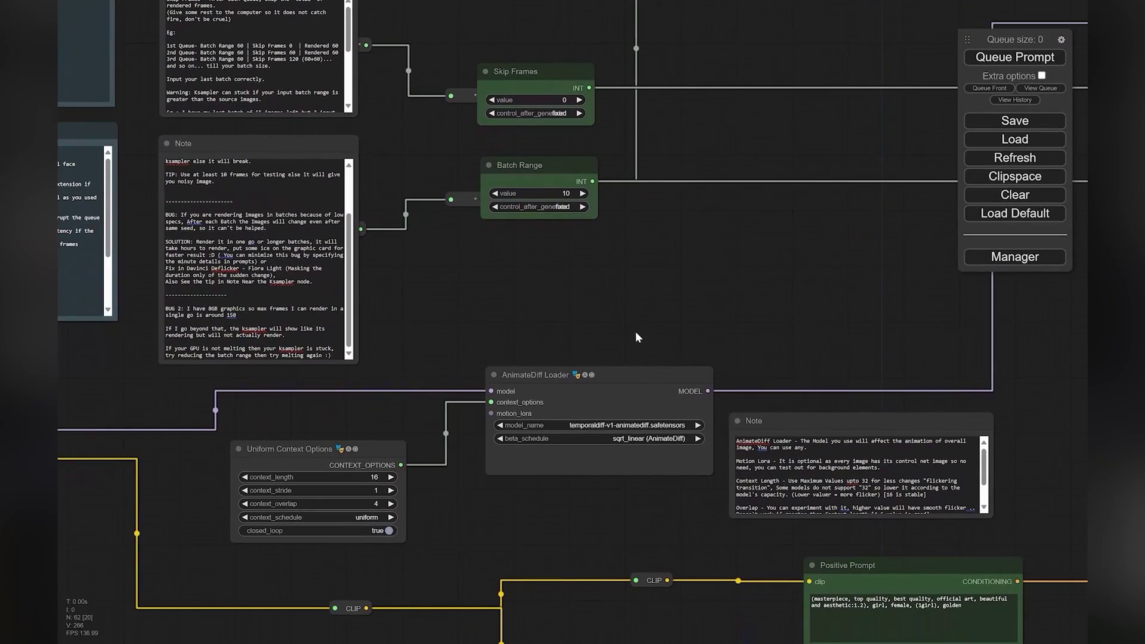
Remove the word "golden" and the comma before it from the end of the Positive Prompt
left_click_drag(634, 279, 678, 237)
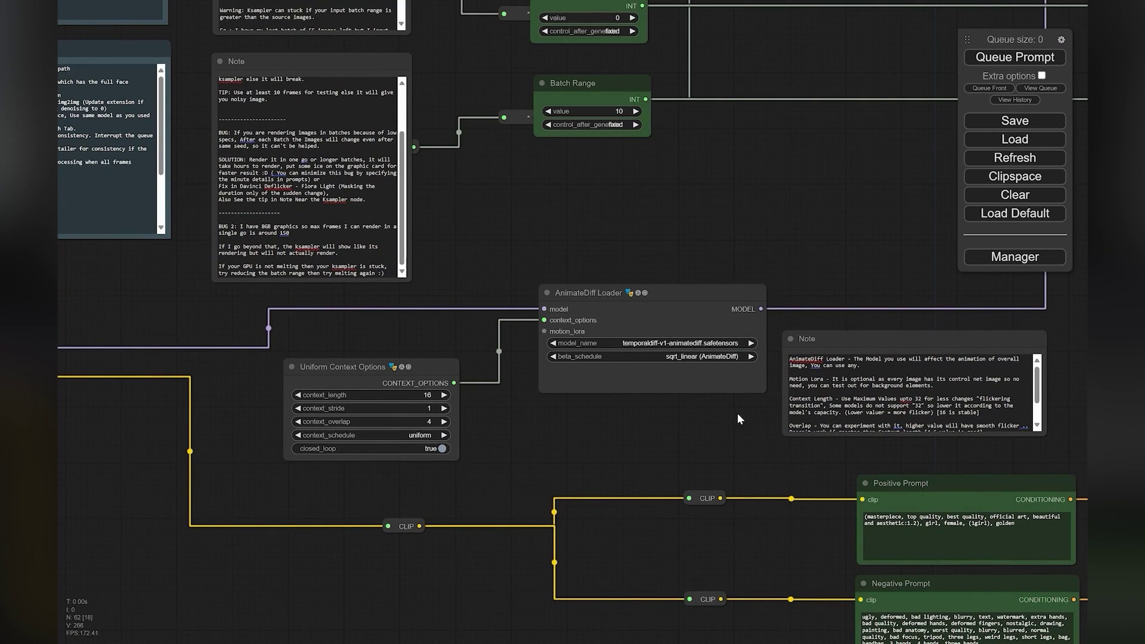
left_click_drag(760, 419, 495, 409)
left_click_drag(812, 387, 684, 265)
scroll(707, 377, "up", 5)
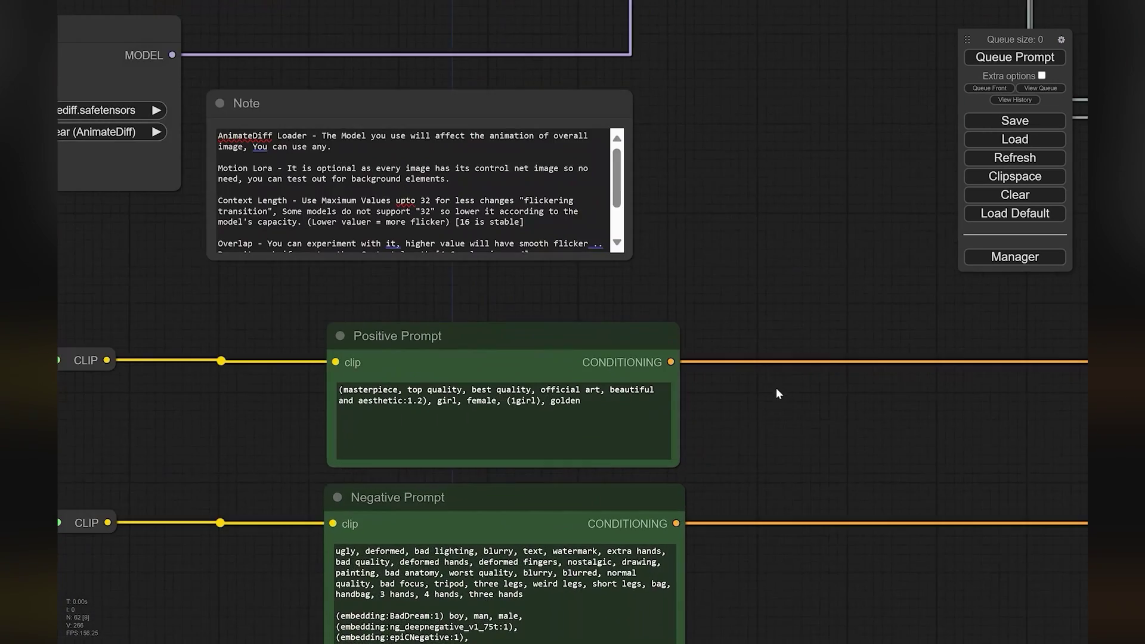
left_click_drag(769, 434, 796, 344)
left_click_drag(576, 308, 607, 308)
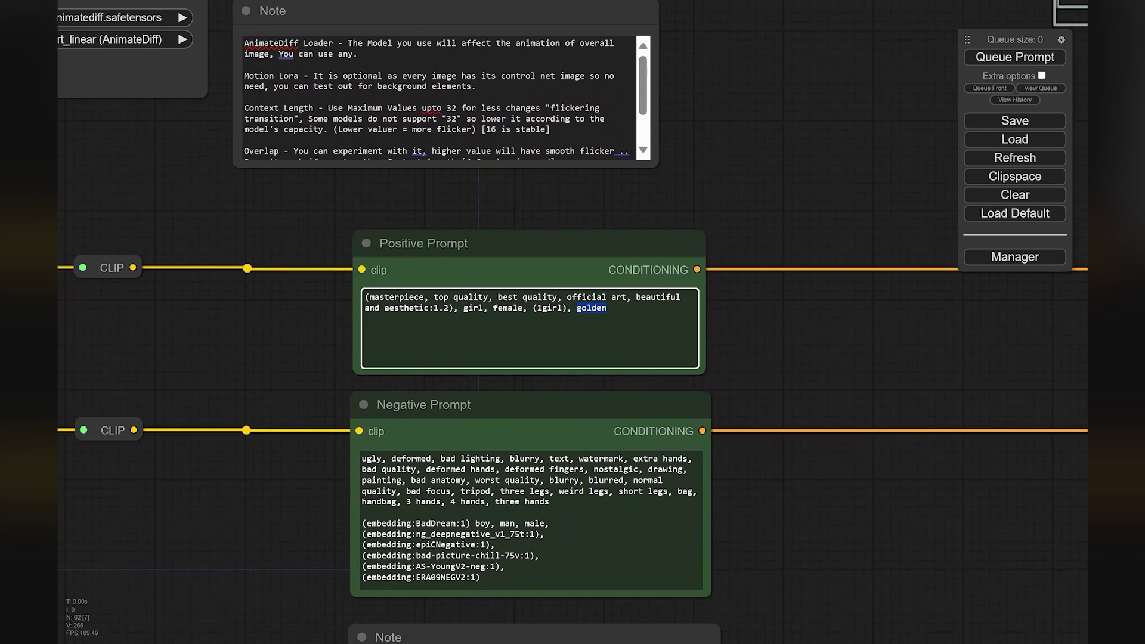
key("BackSpace")
key("BackSpace")
key("BackSpace")
Append ", red jacket, jeans and heels" to the end of the Positive Prompt
scroll(775, 340, "up", 3)
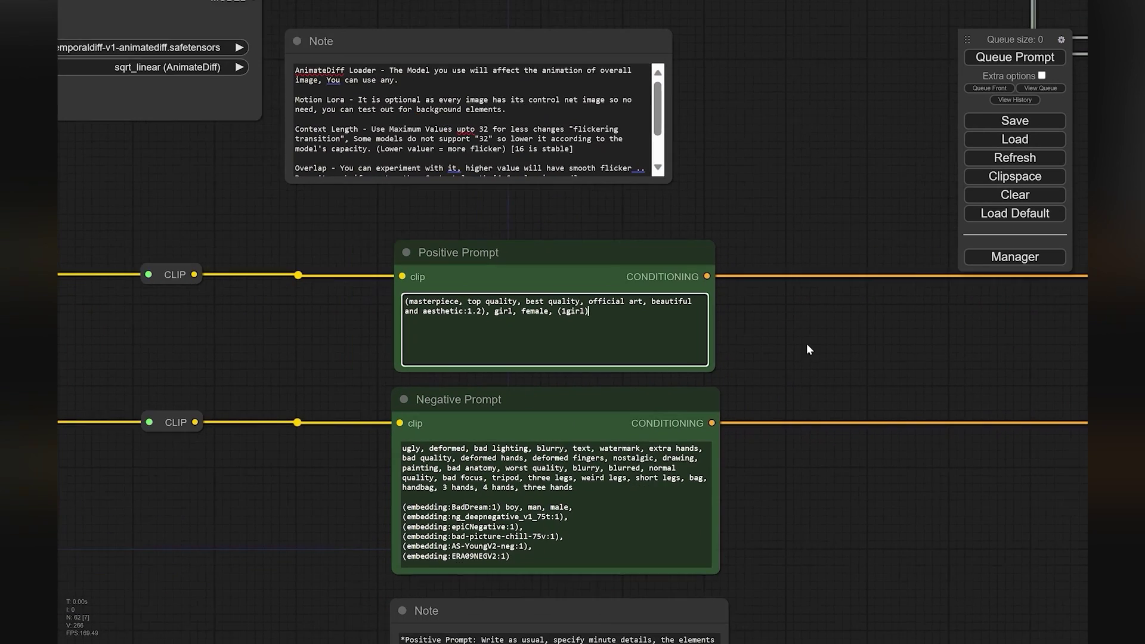
left_click(498, 298)
type(", ")
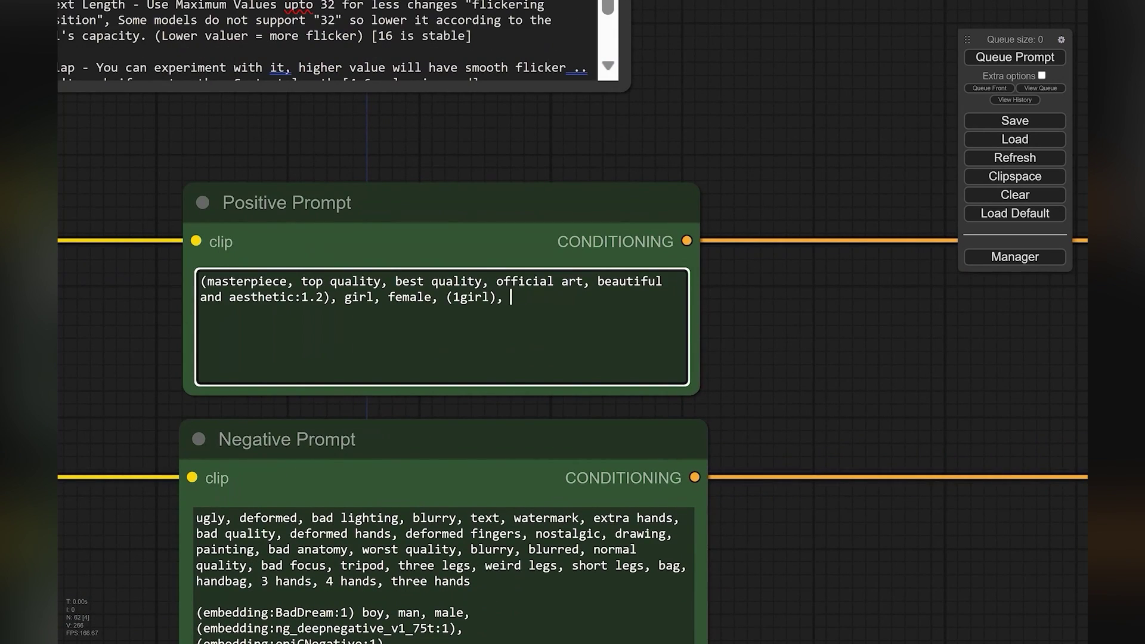
type("red jacket, and heels")
key("ctrl+Left")
key("ctrl+Left")
type("jeans")
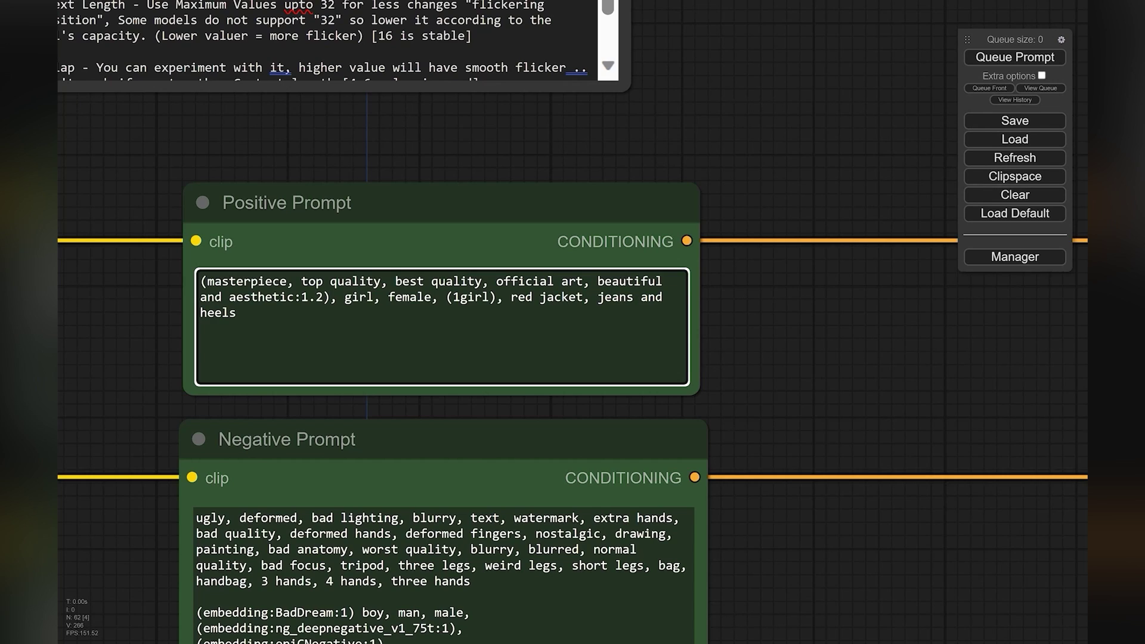
Replace "and" with a comma in the Positive Prompt so that it ends with "jeans, heels"
key("Down")
key("ctrl+Left")
key("ctrl+BackSpace")
key("BackSpace")
type(",")
left_click(791, 324)
scroll(791, 320, "down", 3)
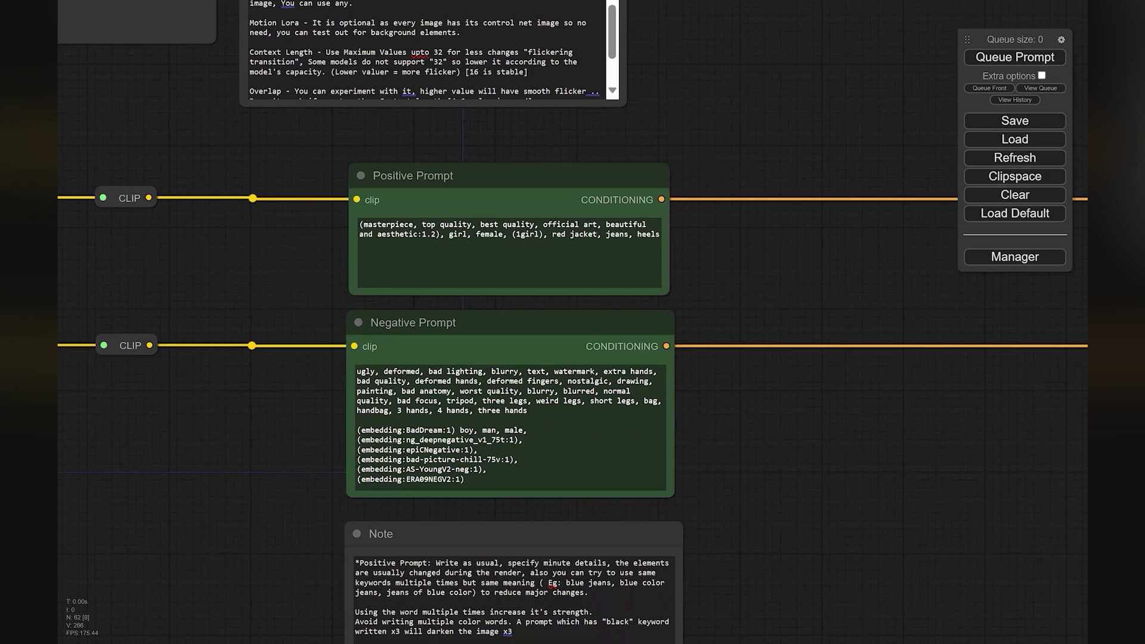
Review the embedding entries in the Negative Prompt and bring the ControlNet nodes into view
left_click_drag(357, 426, 464, 479)
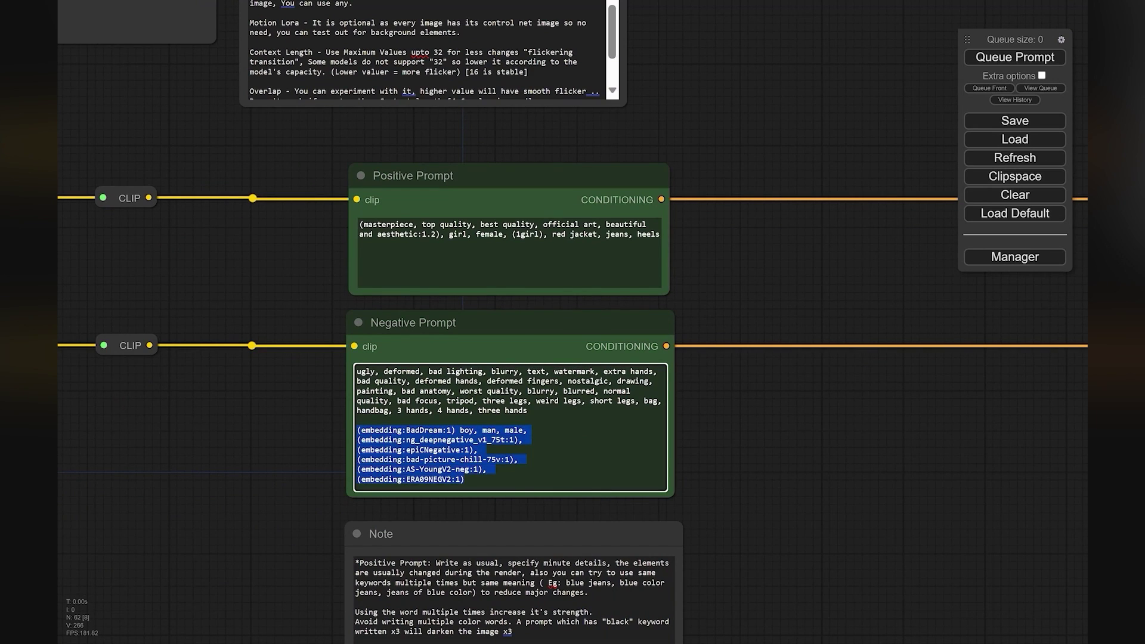
left_click(465, 479)
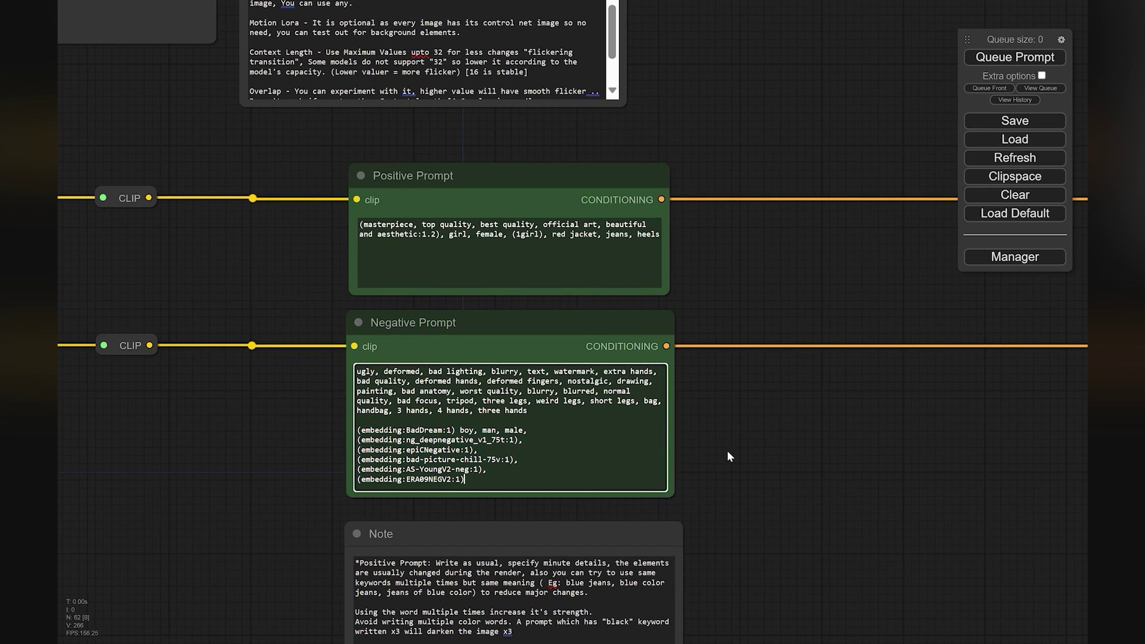
left_click_drag(728, 451, 701, 403)
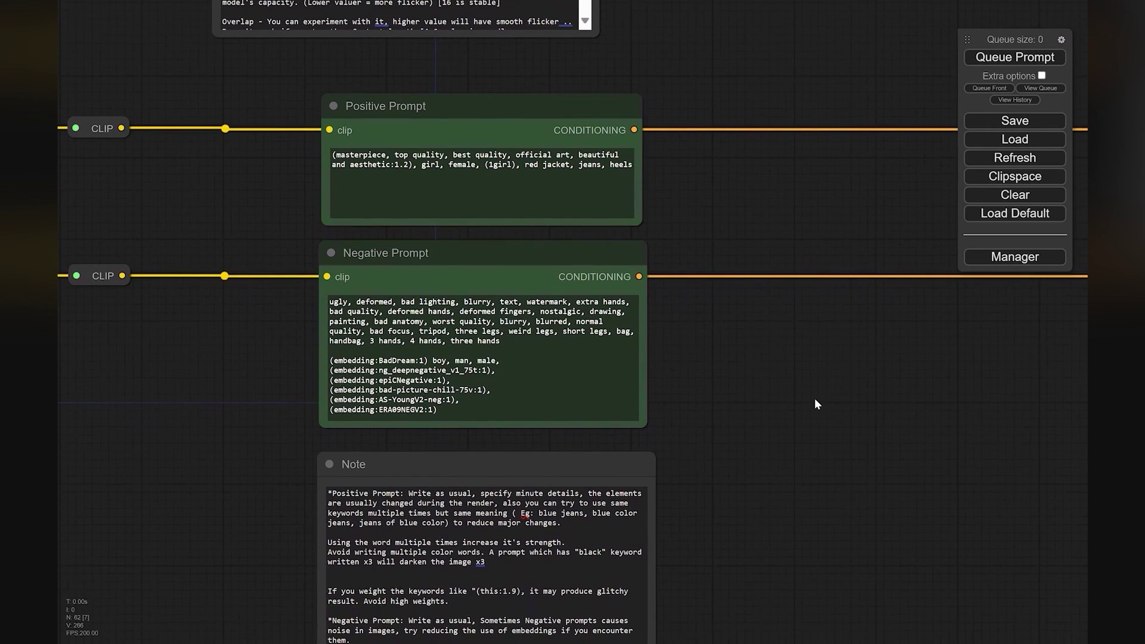
scroll(814, 398, "down", 6)
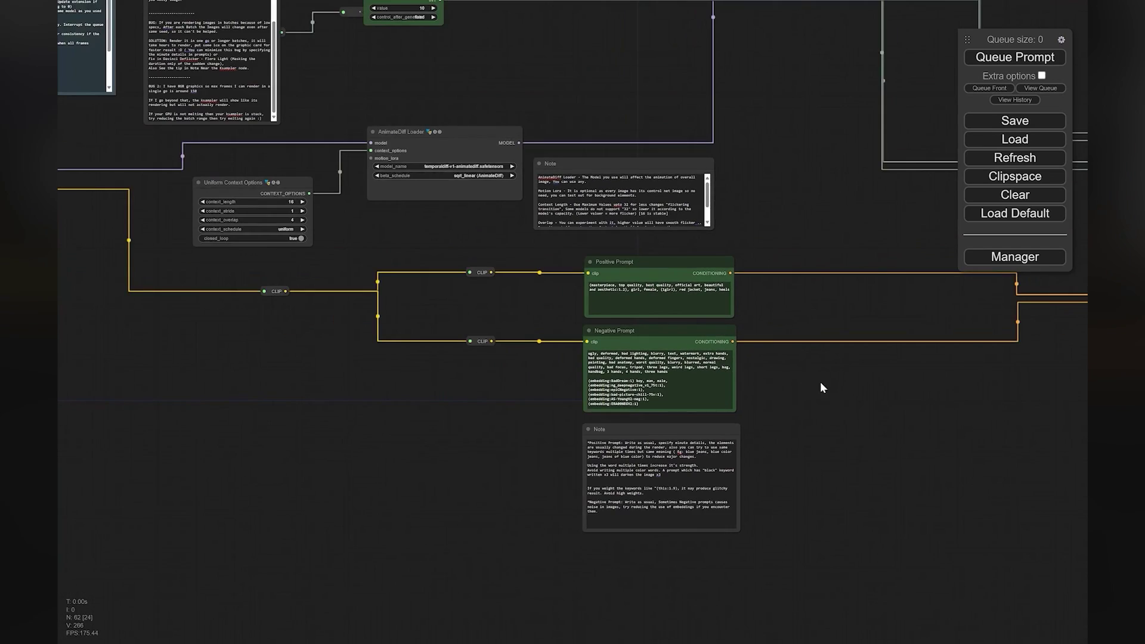
left_click_drag(644, 345, 197, 353)
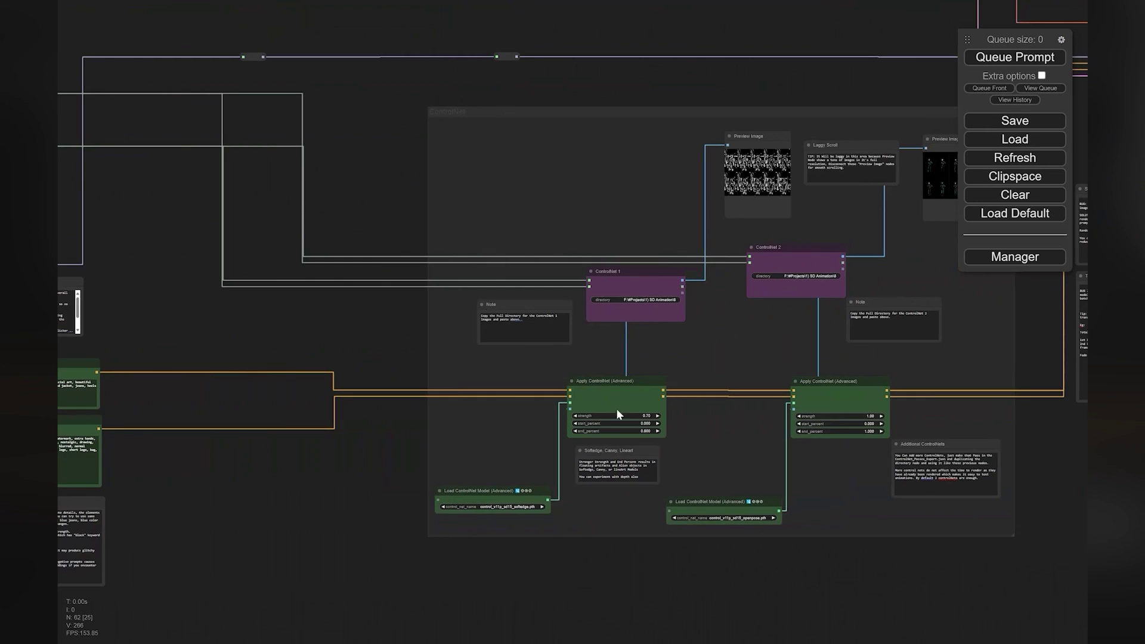
Examine the strength, percent range and loaded model settings of the two Apply ControlNet nodes, along with the notes beside them
scroll(760, 419, "up", 6)
left_click_drag(700, 444, 642, 405)
scroll(608, 399, "up", 2)
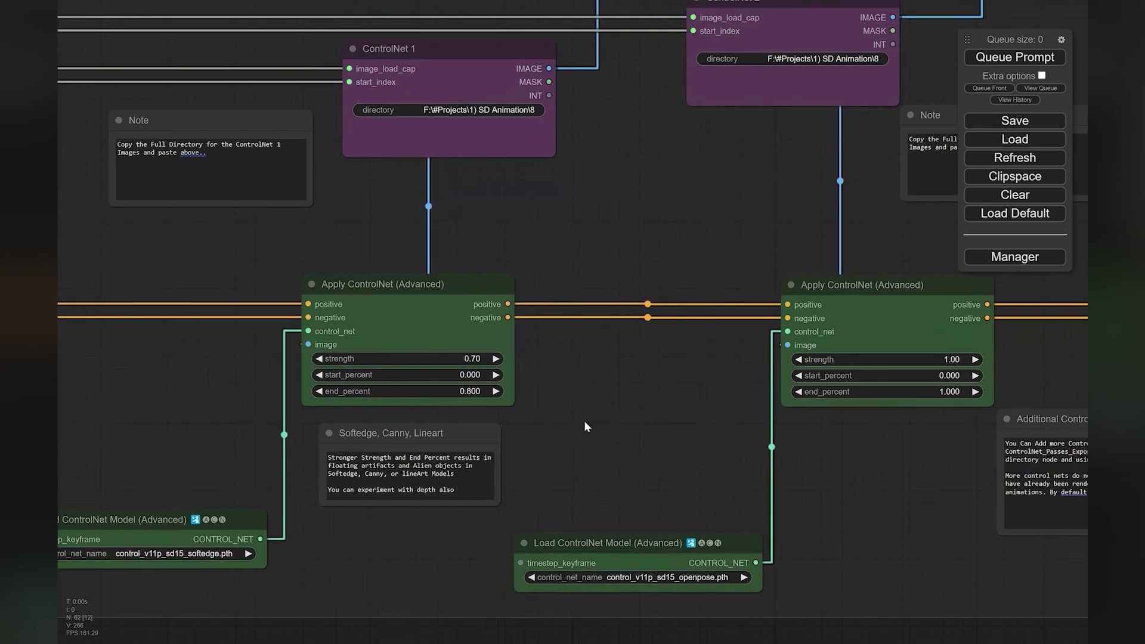
scroll(661, 434, "up", 2)
left_click_drag(561, 421, 751, 420)
scroll(754, 419, "down", 1)
left_click_drag(834, 396, 388, 387)
left_click_drag(749, 430, 1034, 438)
left_click_drag(579, 425, 689, 405)
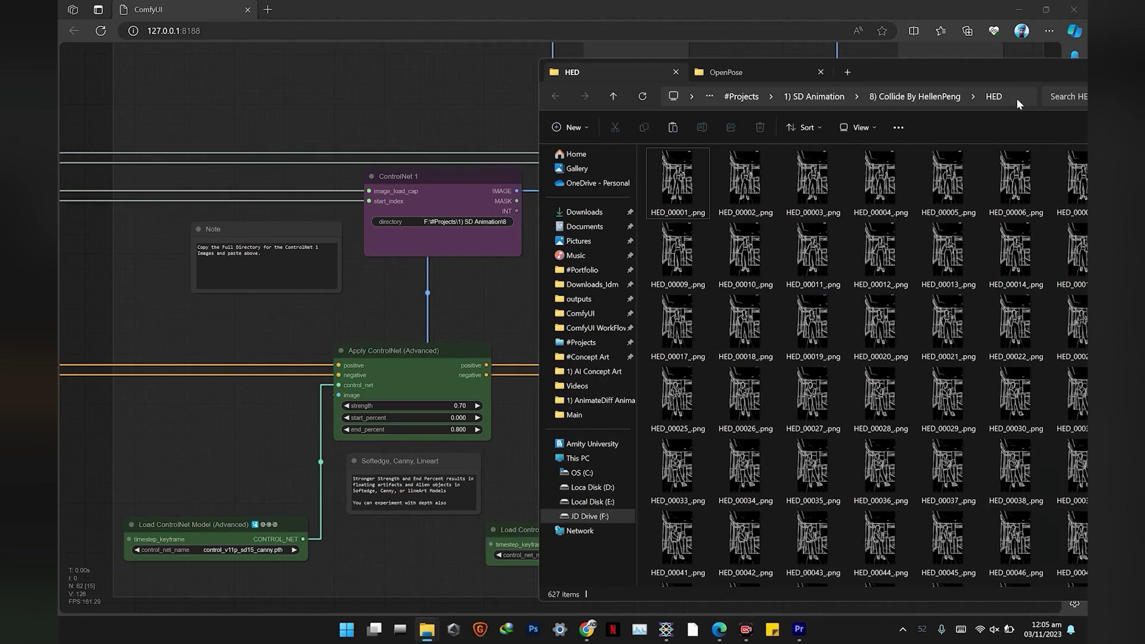
Copy the full path of the HED passes folder and paste it over the directory value of the ControlNet 1 node
left_click(1016, 98)
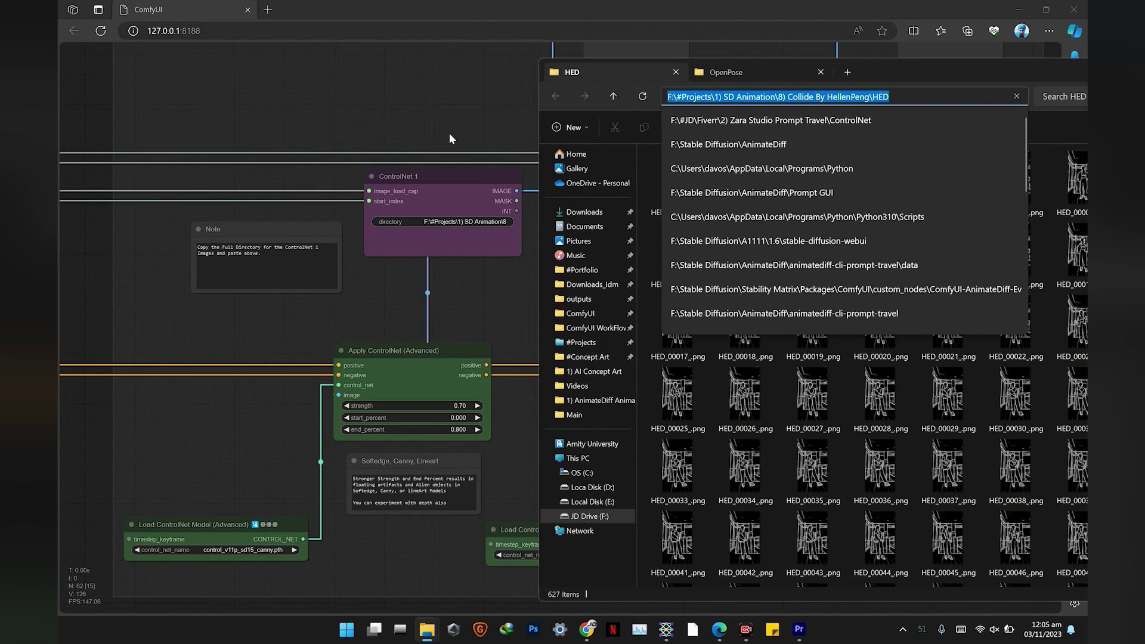
left_click(452, 222)
key("ctrl+a")
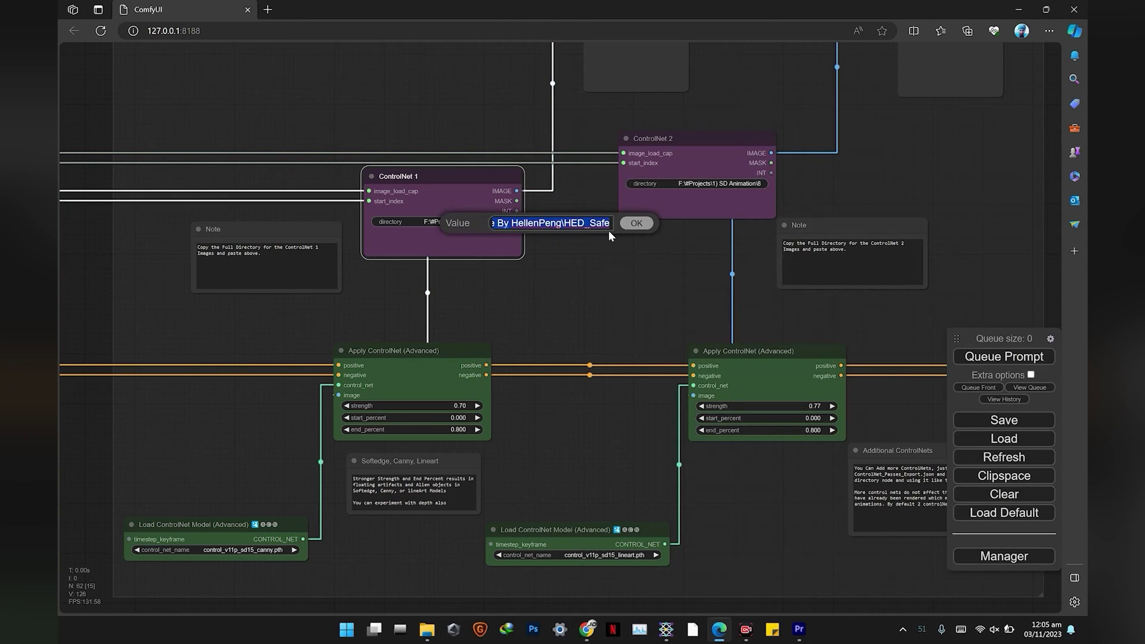
type("F:\\#Projects\\1) SD Animation\\8")
key("Return")
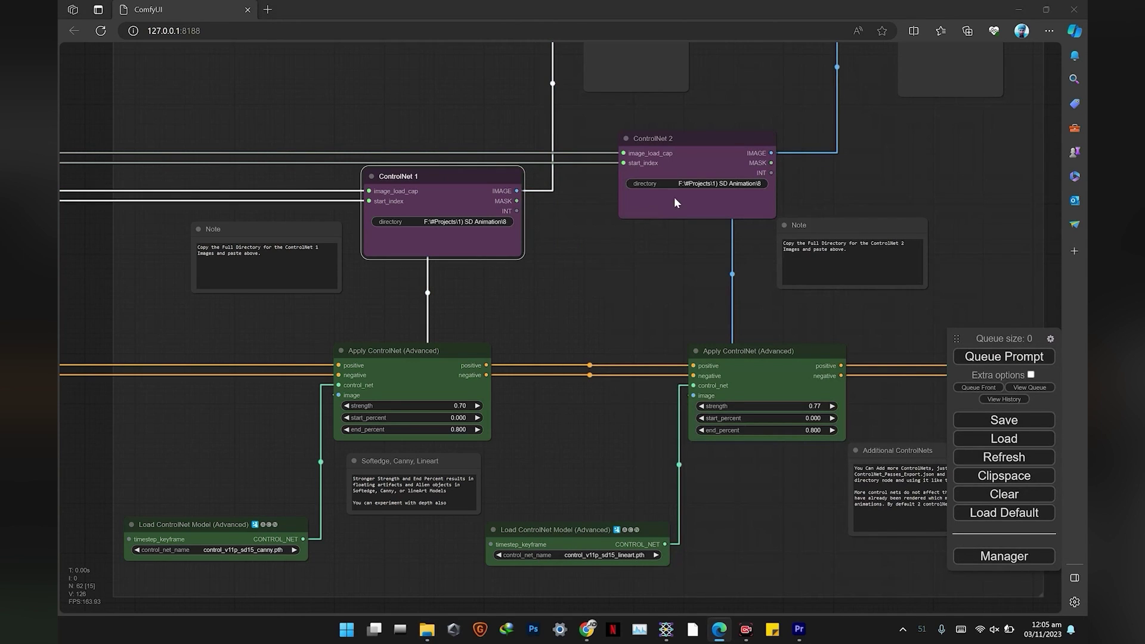
Copy the full path of the OpenPose passes folder and paste it as the directory of the ControlNet 2 node
key("alt+Tab")
left_click(725, 72)
left_click(965, 99)
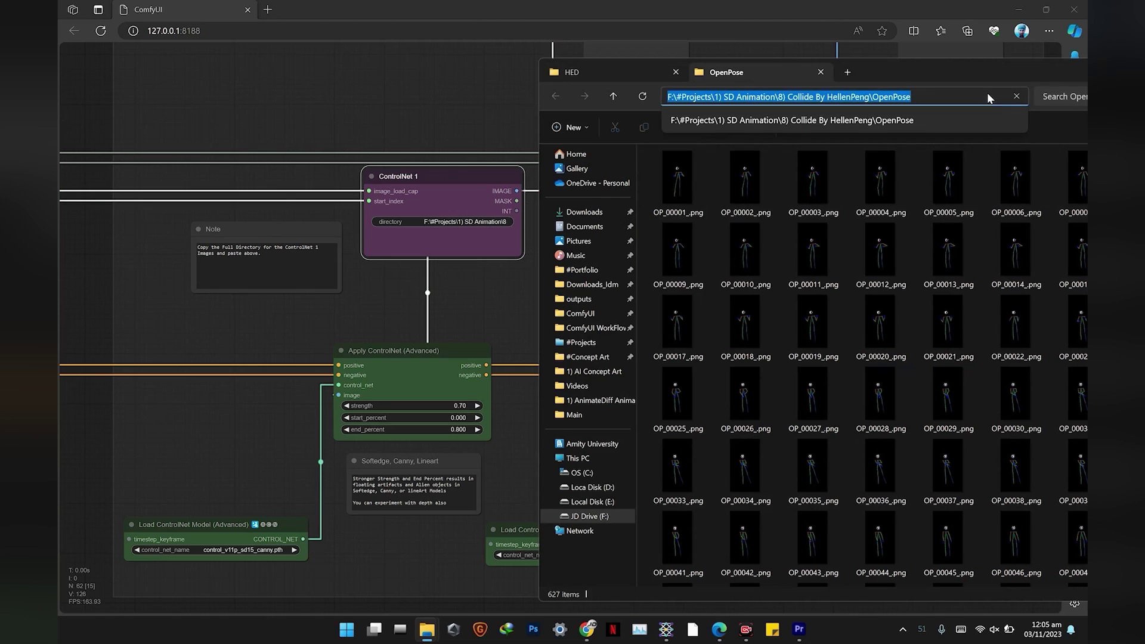
left_click(724, 15)
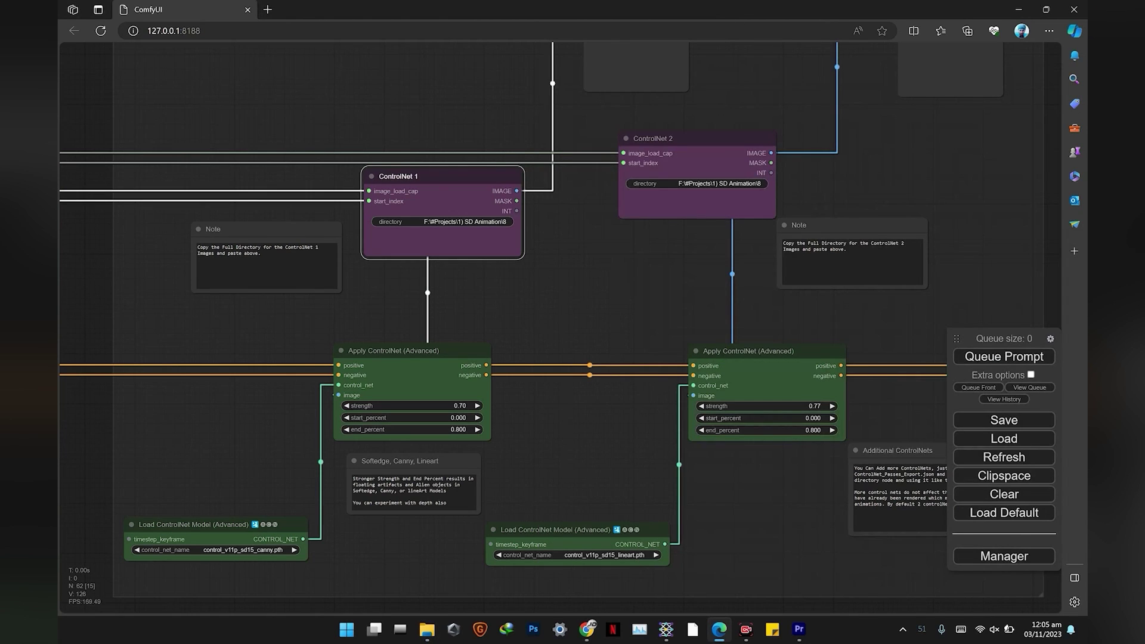
left_click(696, 183)
key("ctrl+v")
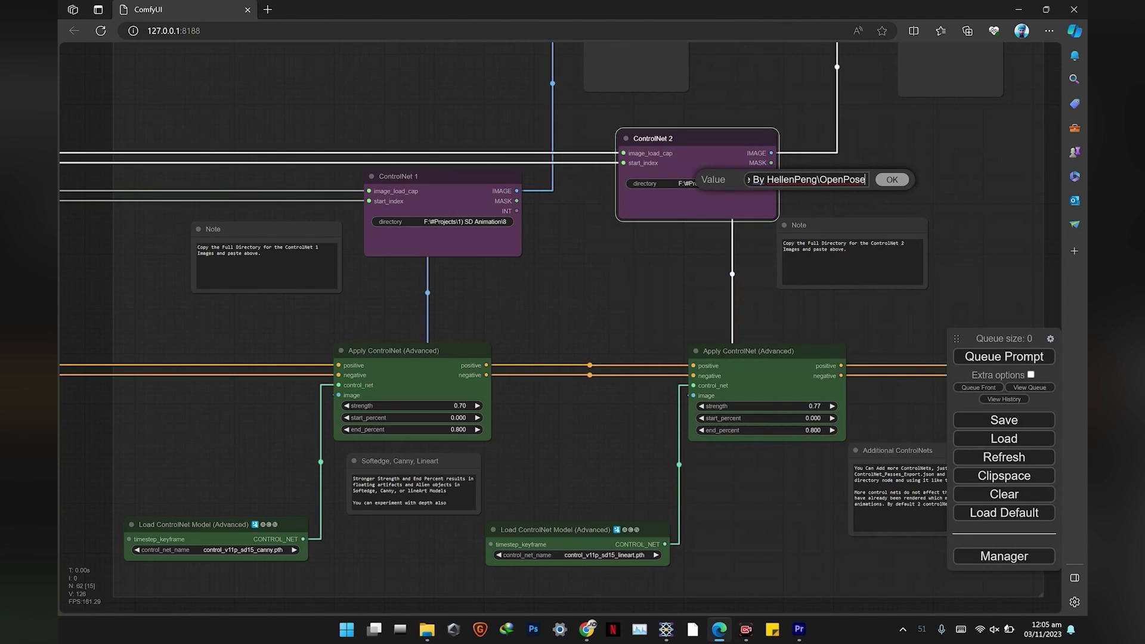
left_click(889, 180)
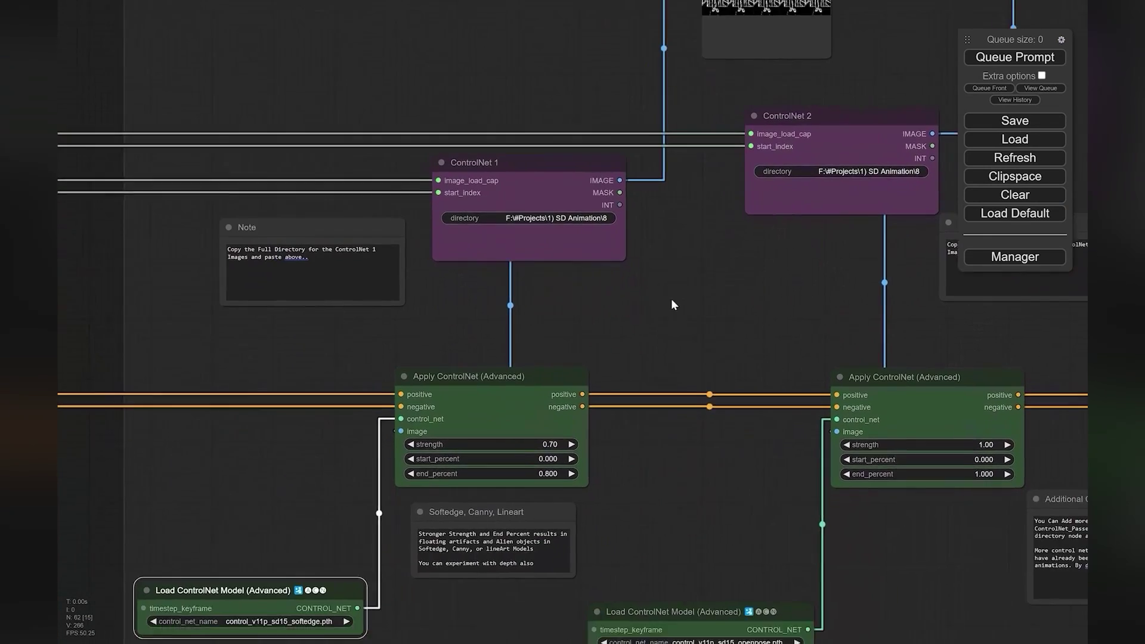
Review the whole workflow, covering the ControlNet nodes, the seed and batch notes, the frame size, batch settings, AnimateDiff Loader and prompts
left_click_drag(672, 302, 534, 337)
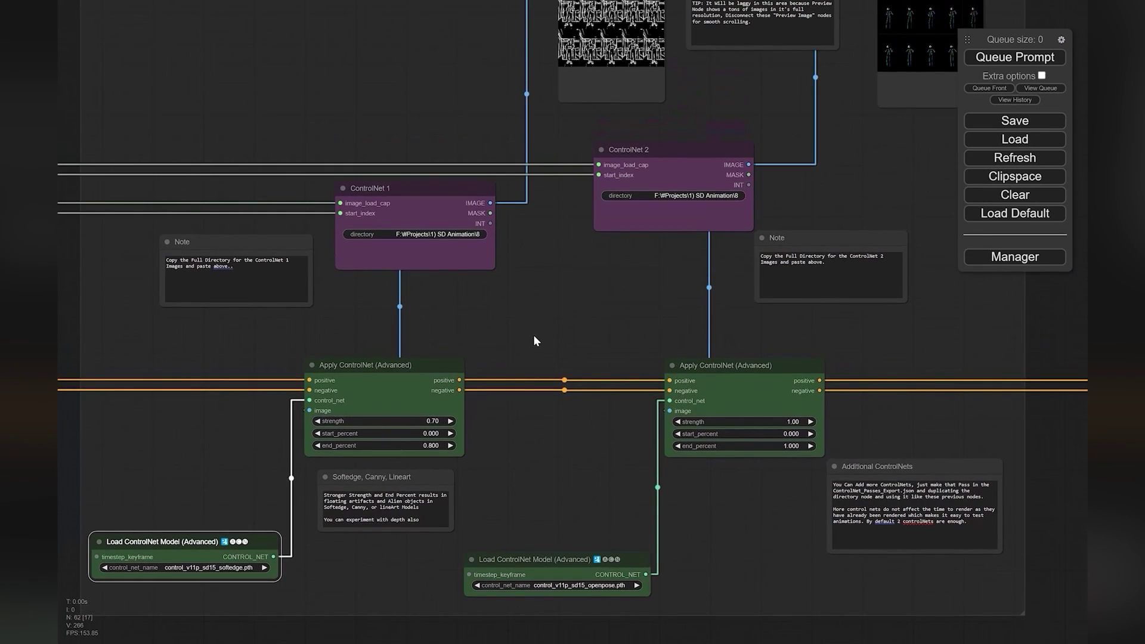
left_click_drag(599, 322, 525, 295)
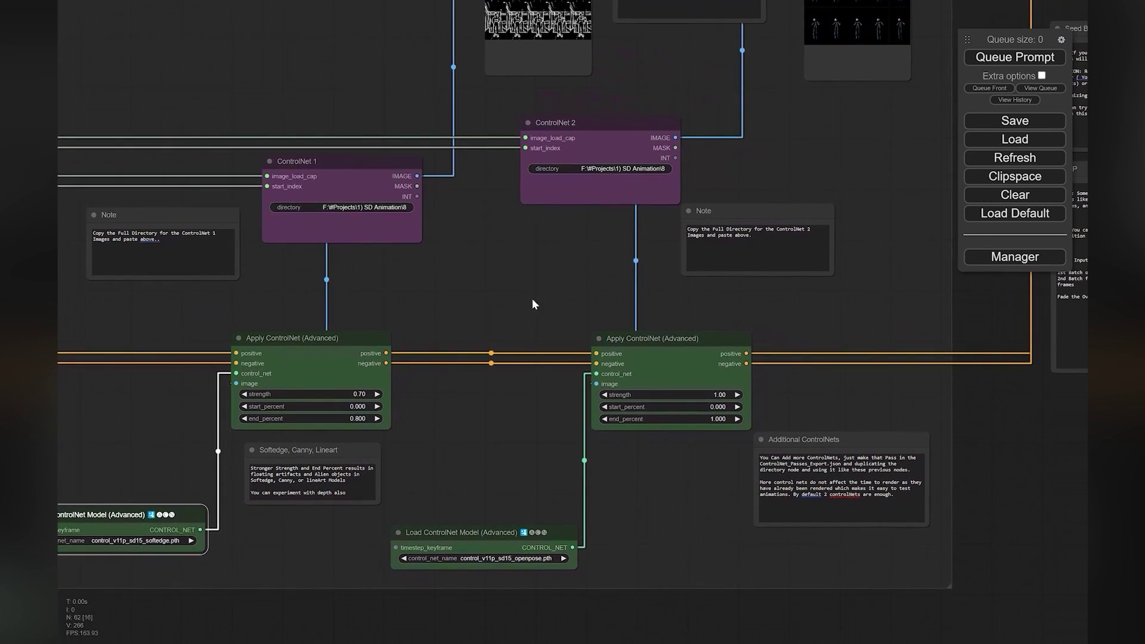
left_click_drag(886, 369, 622, 515)
left_click_drag(713, 341, 512, 385)
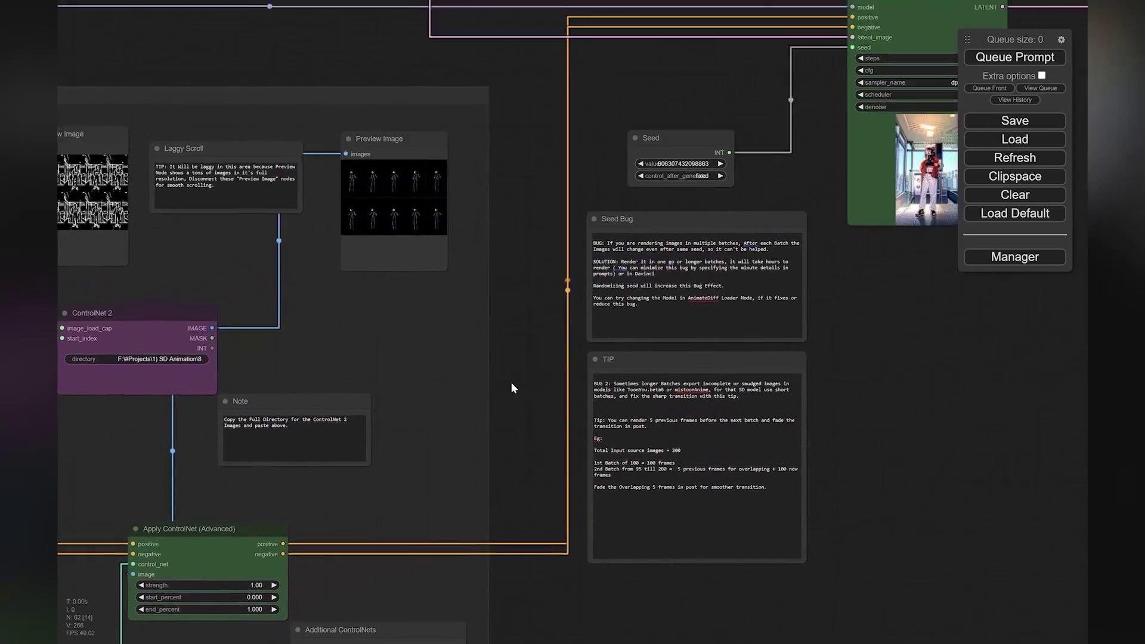
left_click_drag(534, 338, 922, 340)
scroll(835, 387, "down", 7)
left_click_drag(161, 433, 903, 549)
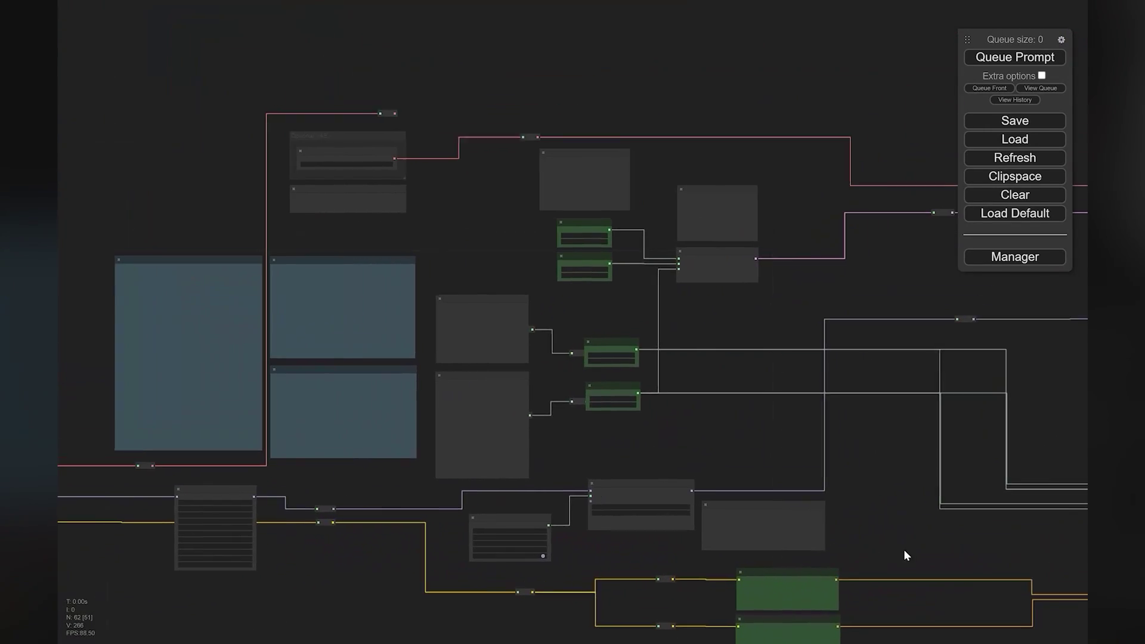
scroll(908, 515, "up", 3)
left_click_drag(592, 430, 826, 416)
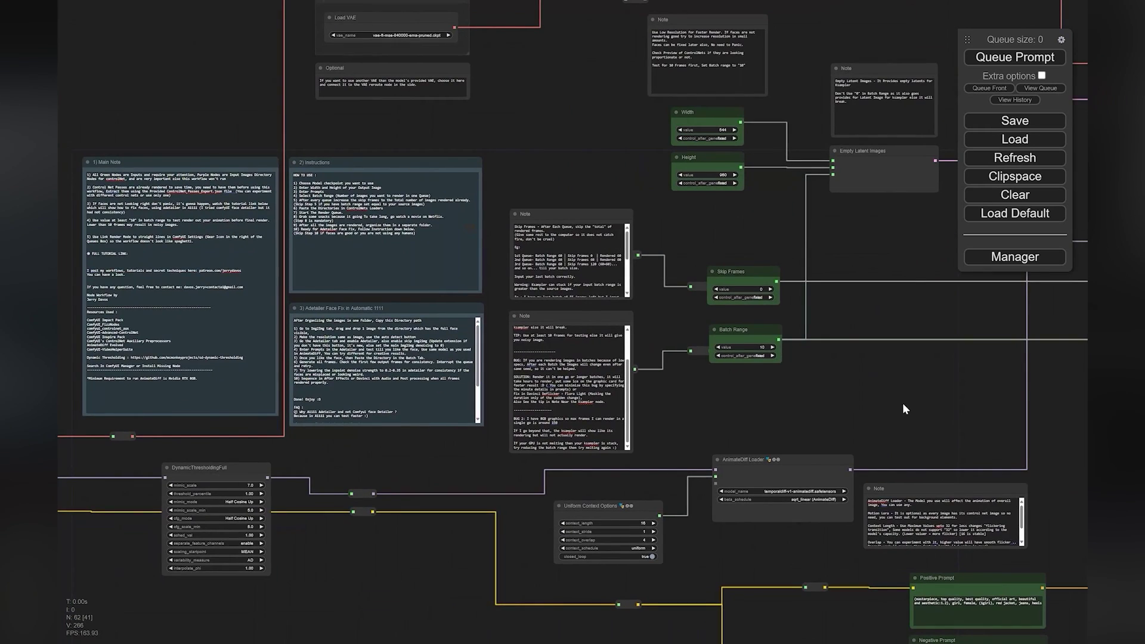
left_click_drag(904, 404, 403, 359)
left_click_drag(597, 439, 475, 402)
left_click_drag(991, 489, 484, 406)
left_click_drag(838, 416, 392, 468)
Queue the prompt to render the 10-frame test batch and check the live preview in the KSampler node
scroll(768, 364, "up", 1)
left_click_drag(766, 343, 737, 449)
scroll(701, 398, "up", 2)
left_click_drag(701, 398, 701, 477)
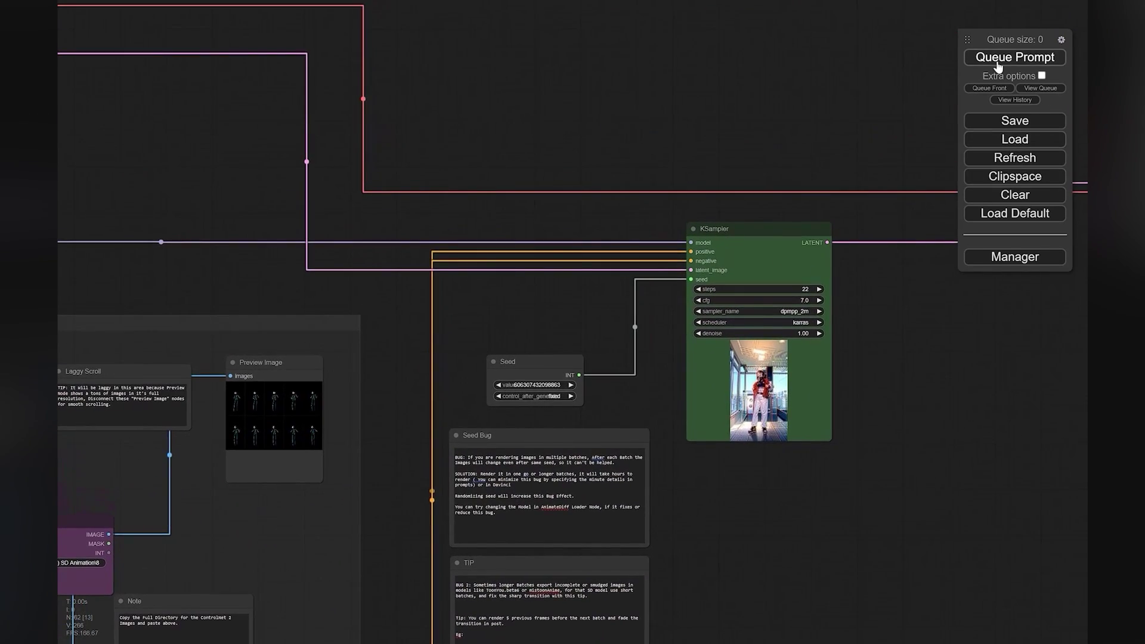
left_click(997, 63)
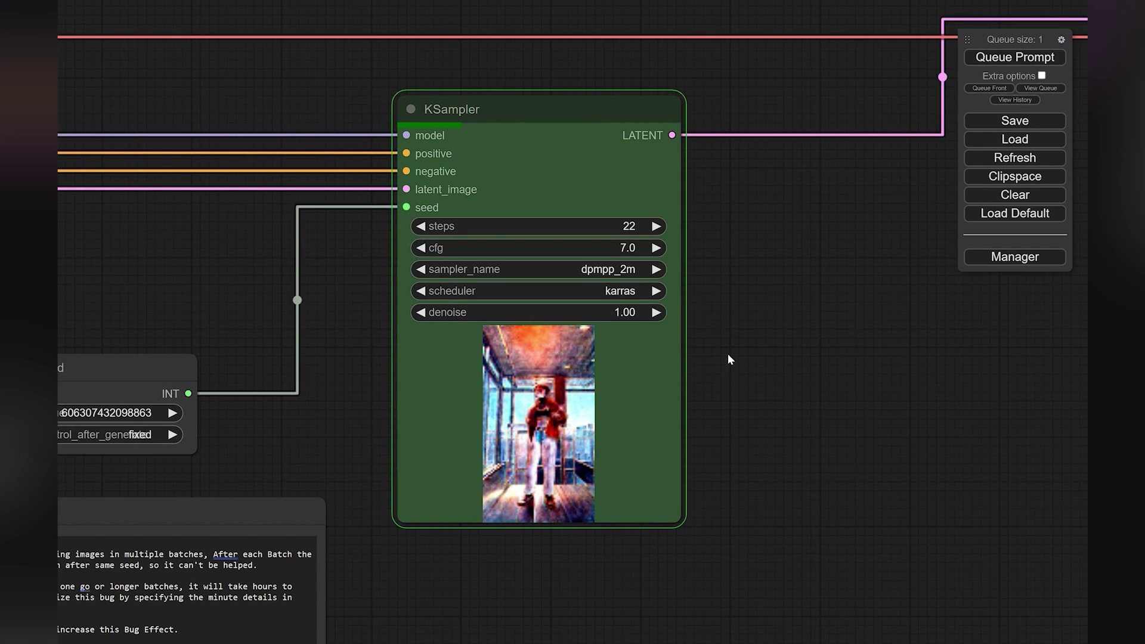
left_click_drag(326, 403, 361, 413)
scroll(812, 382, "up", 1)
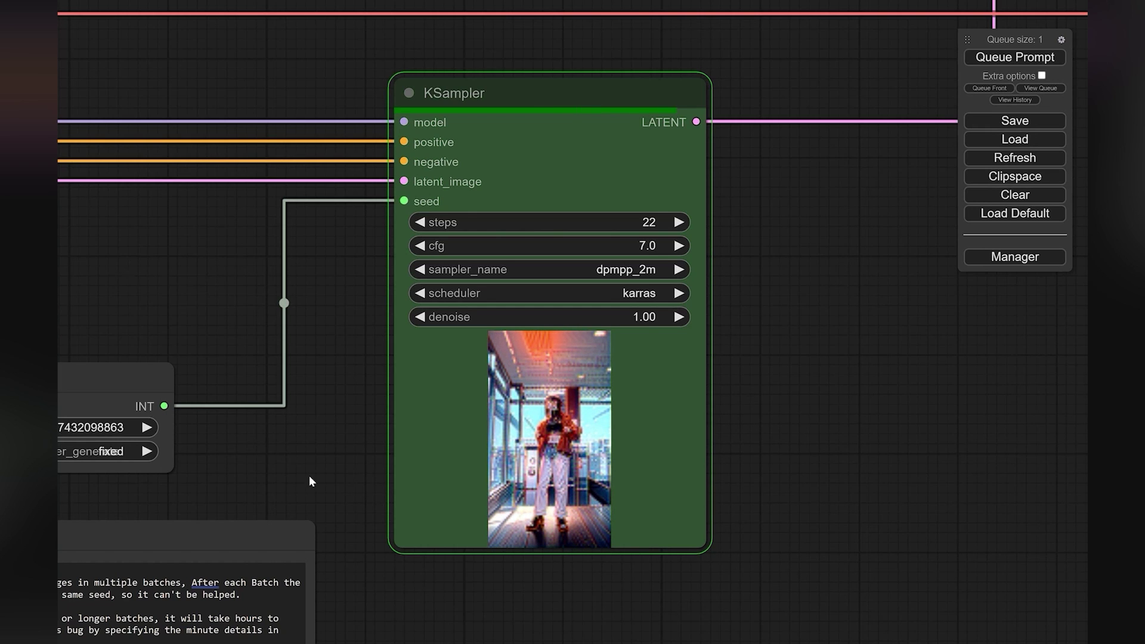
Switch to the ComfyUI output folder in File Explorer and open Img_00001_.png in the image viewer
scroll(775, 396, "down", 7)
left_click_drag(867, 411, 255, 427)
key("alt+Tab")
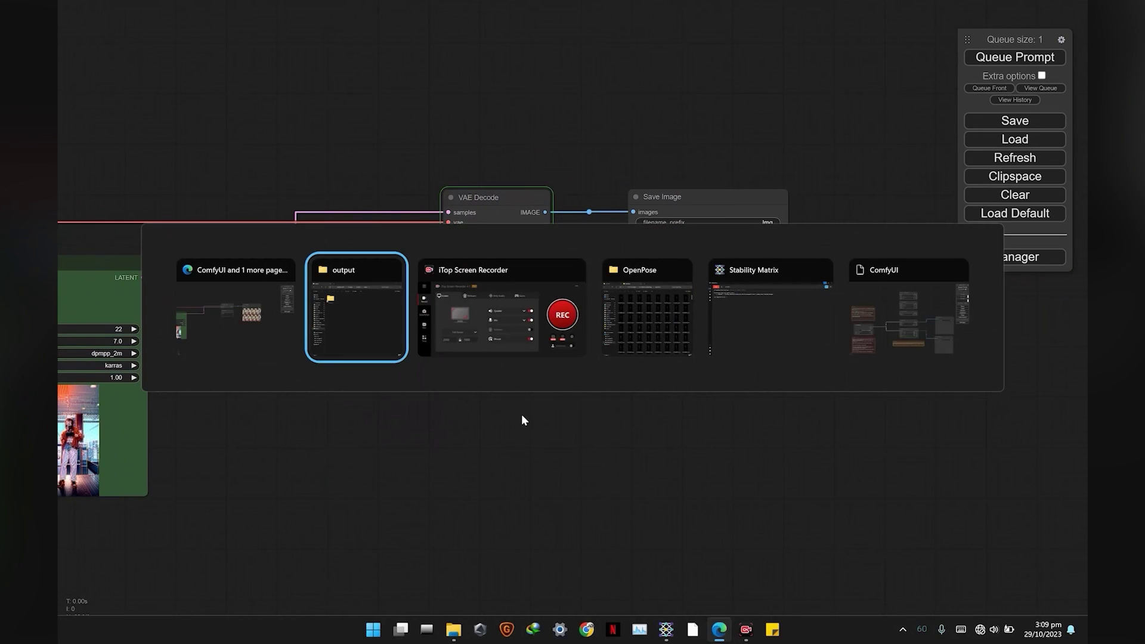
key("Tab")
key("Tab")
key("Tab")
key("Tab")
key("Tab")
key("Tab")
double_click(465, 177)
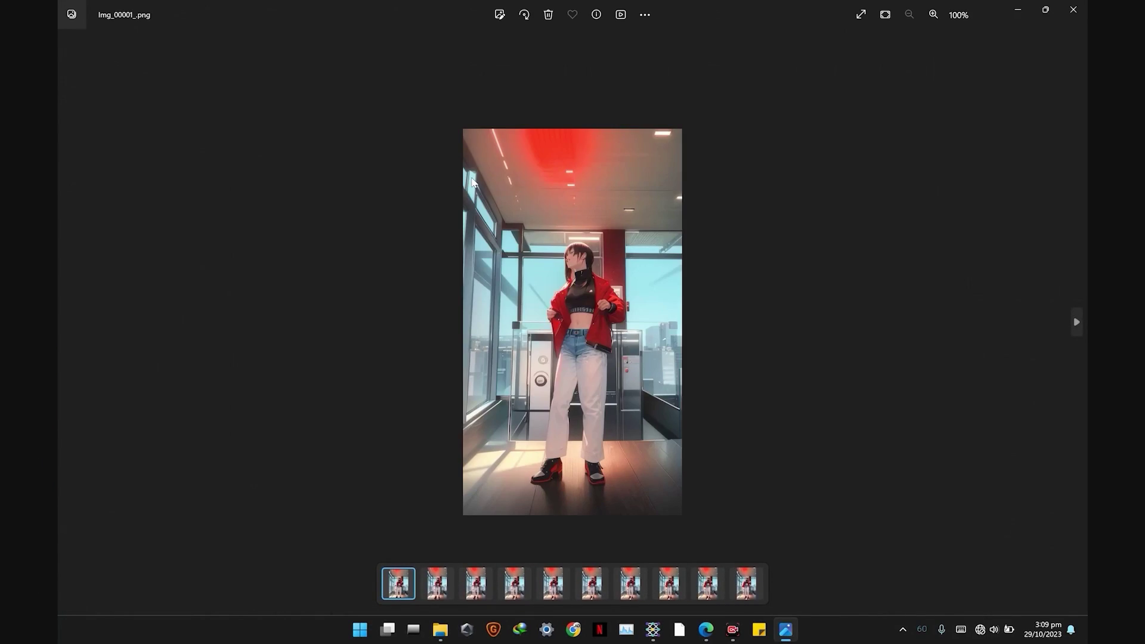
Flip forward and back through the rendered test frames to compare the motion and consistency of the dancer and background
key("Right")
key("Right")
key("Right")
key("Right")
key("Right")
key("Right")
key("Right")
key("Right")
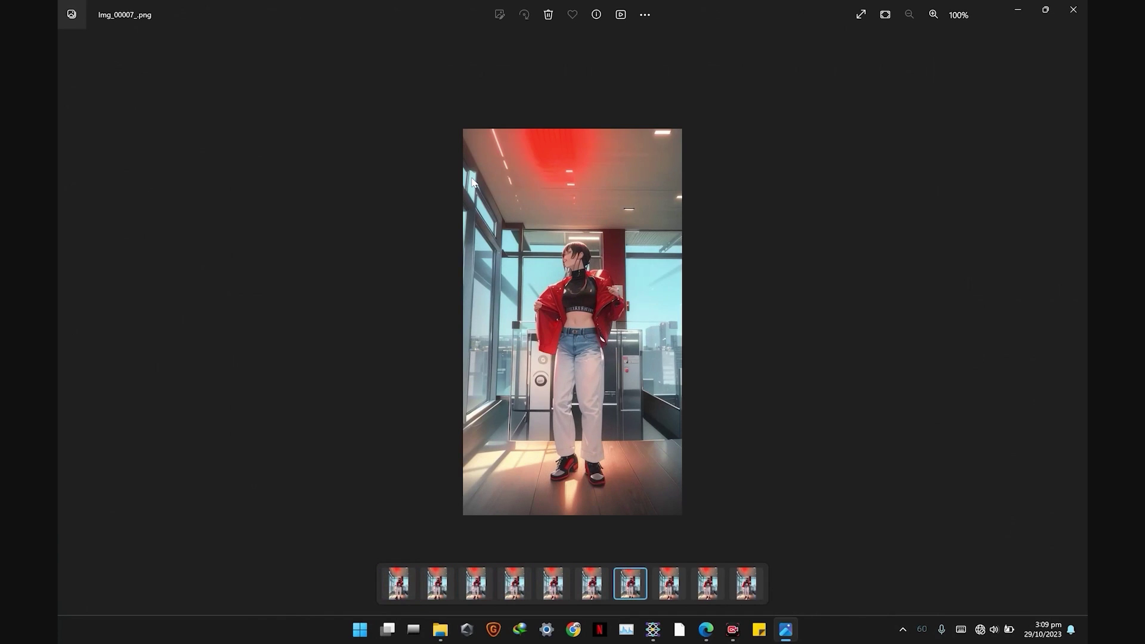
key("Right")
key("Left")
key("Left")
key("Left")
key("Left")
key("Left")
key("Left")
key("Left")
key("Left")
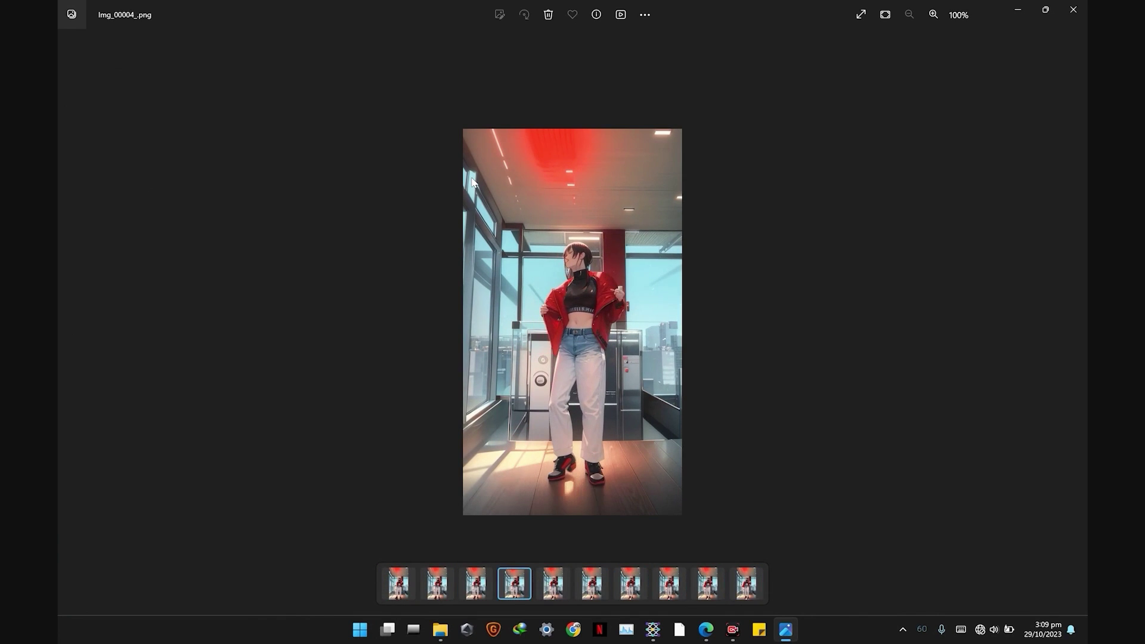
key("Right")
key("Right")
key("Right")
key("Right")
key("Right")
key("Right")
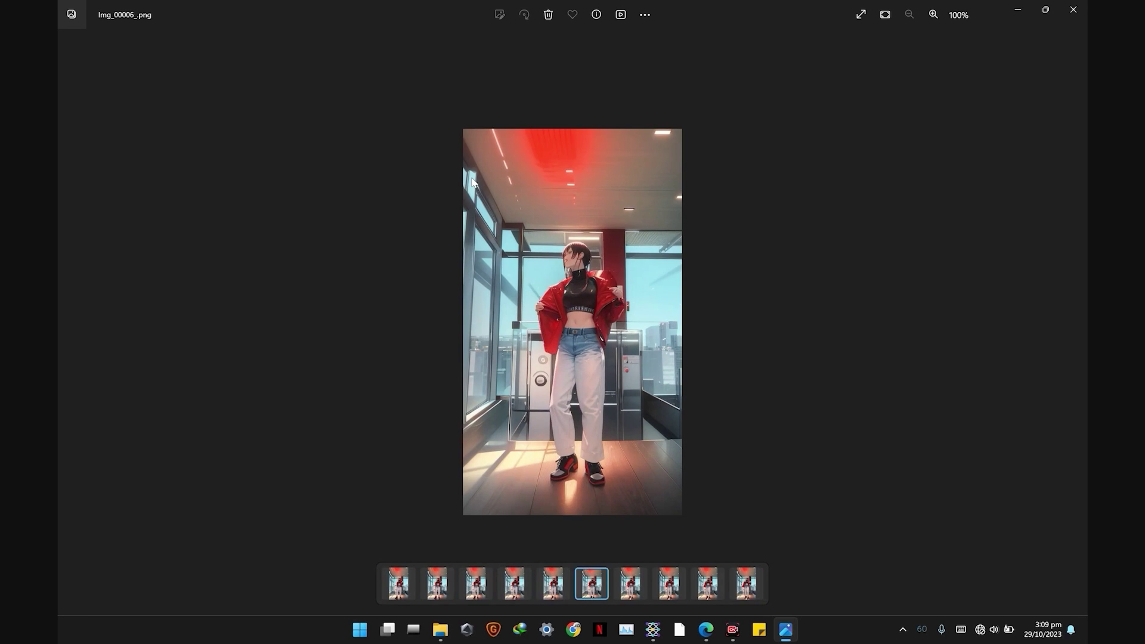
key("Left")
key("Left")
key("Left")
key("Left")
key("Left")
key("Left")
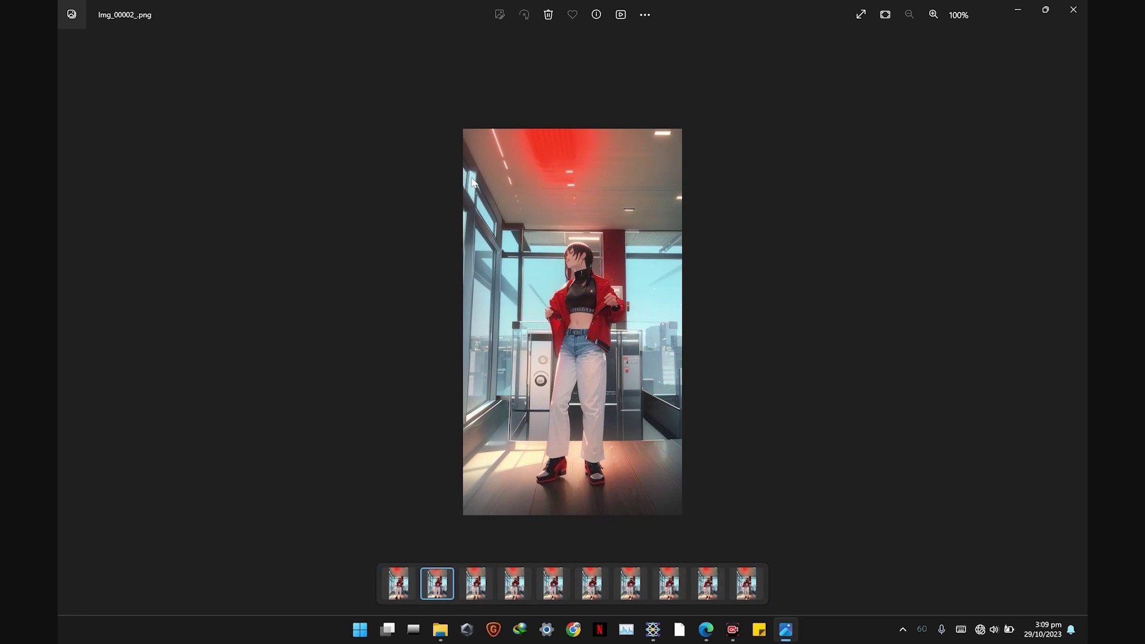
key("Right")
key("Right")
key("Right")
Inspect the face and jacket details of Img_00005_.png up close, then return the image to its full view
scroll(585, 258, "up", 8)
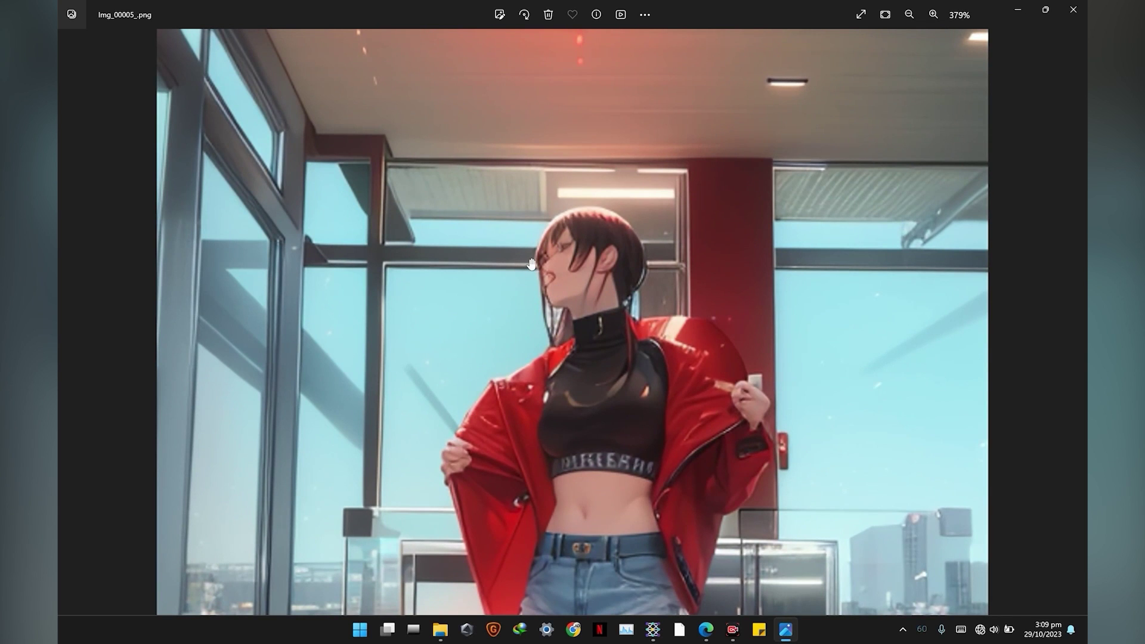
scroll(528, 271, "down", 2)
scroll(531, 274, "down", 8)
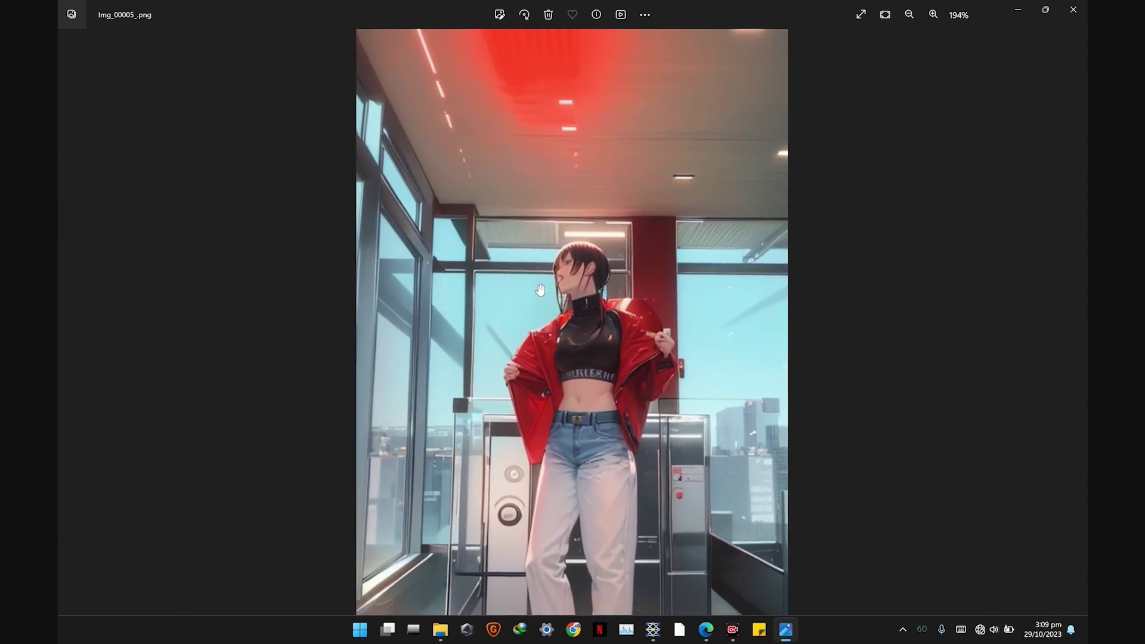
scroll(538, 288, "down", 2)
Play through the test frames repeatedly up to Img_00010_.png, and close the image viewer
key("Left")
key("Left")
key("Left")
key("Left")
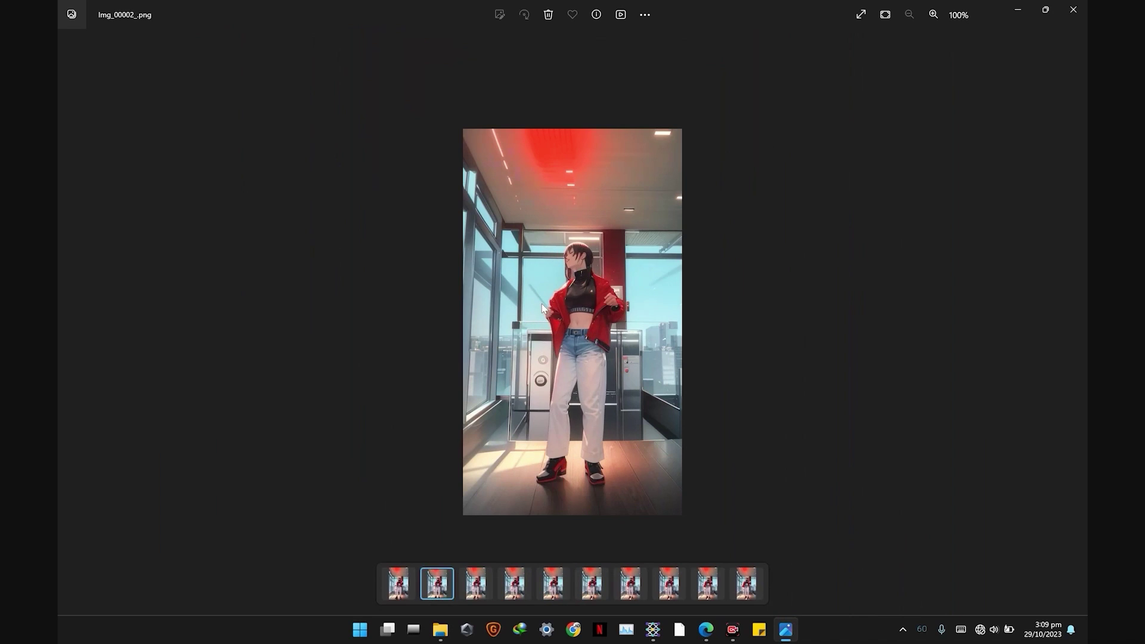
key("Right")
key("Right")
key("Right")
key("Right")
key("Right")
key("Right")
key("Right")
key("Right")
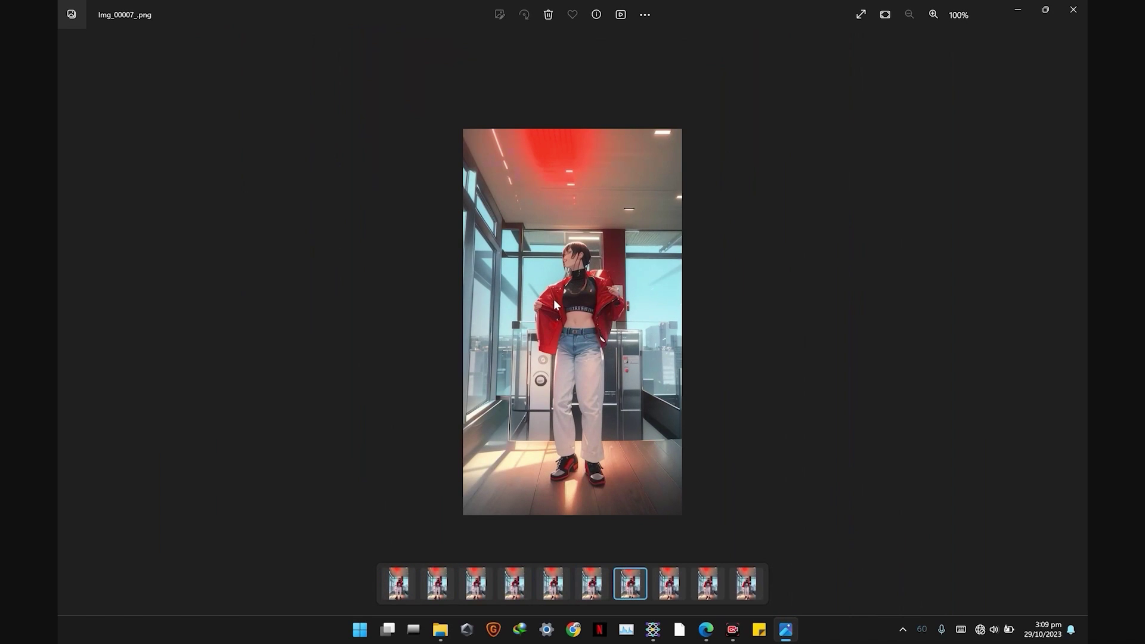
key("Left")
key("Left")
key("Left")
key("Left")
key("Left")
key("Left")
key("Left")
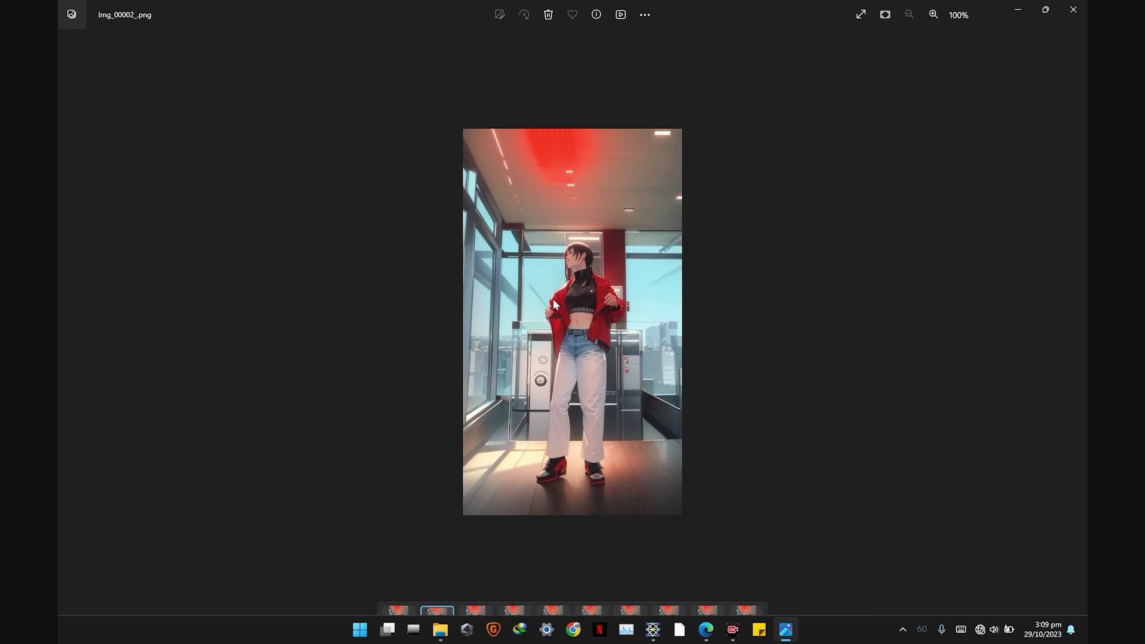
key("Right")
key("Right")
key("Right")
key("Right")
key("Right")
key("Right")
key("Right")
key("Right")
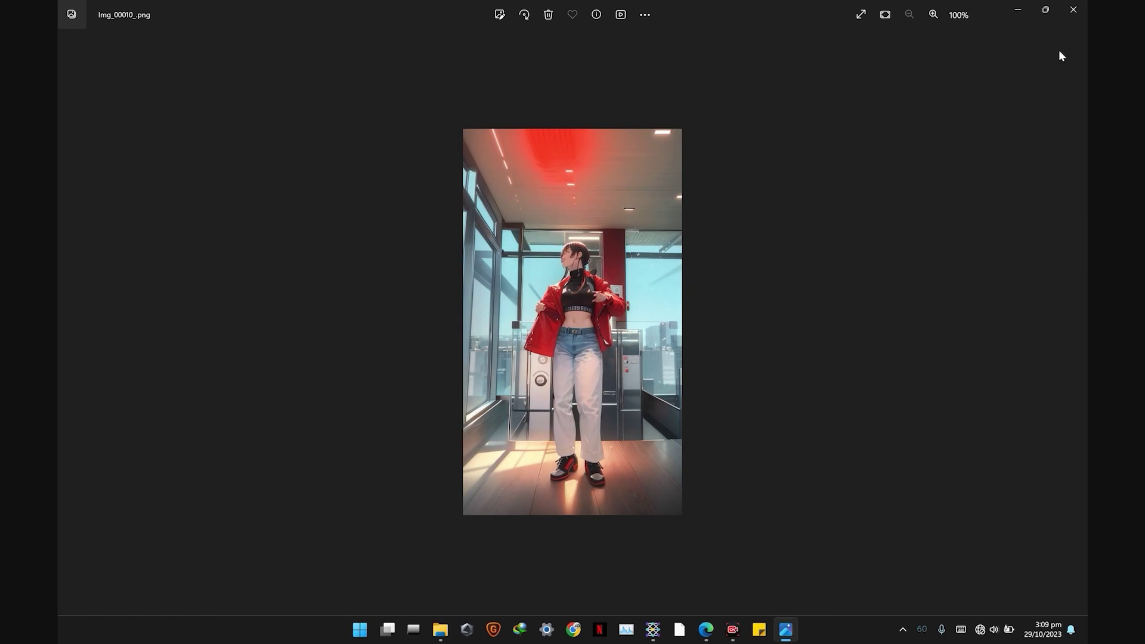
left_click(1072, 18)
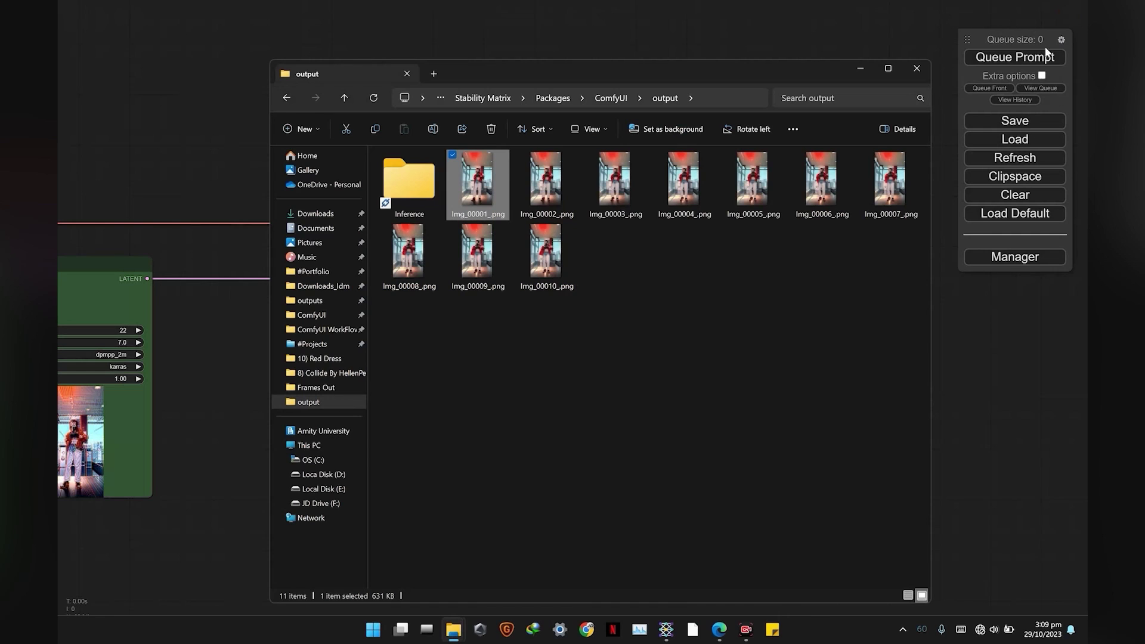
left_click(733, 337)
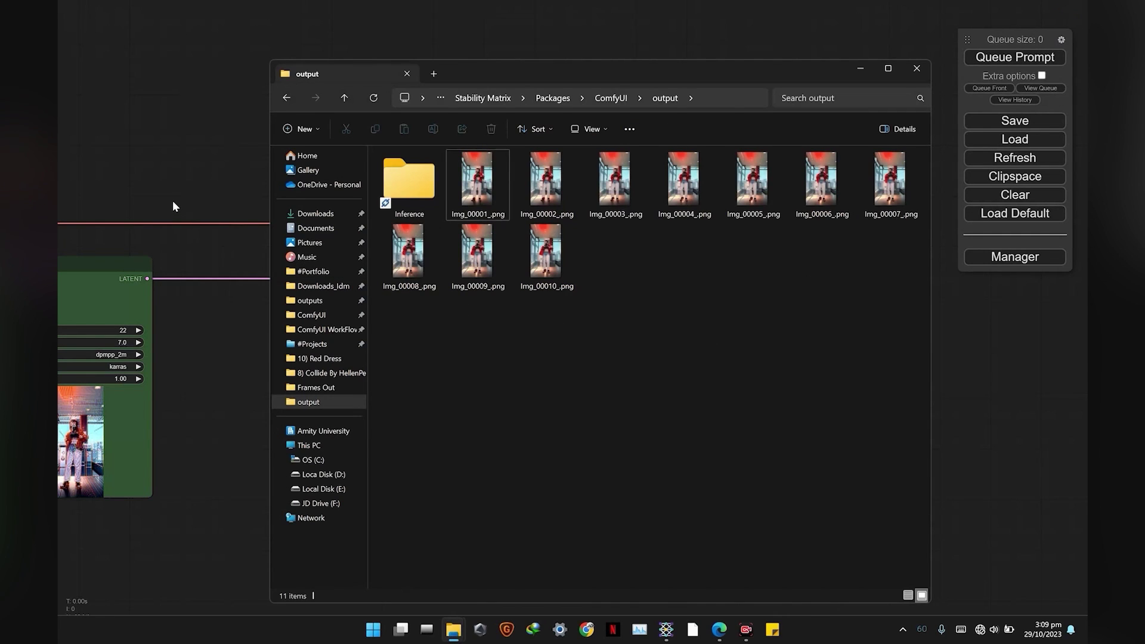
Return to the ComfyUI workflow and set the Batch Range node's value to 10
left_click_drag(173, 189, 500, 188)
scroll(500, 188, "down", 1)
left_click_drag(332, 237, 669, 142)
scroll(276, 228, "up", 3)
scroll(277, 229, "down", 3)
left_click_drag(266, 232, 831, 226)
left_click_drag(304, 216, 905, 216)
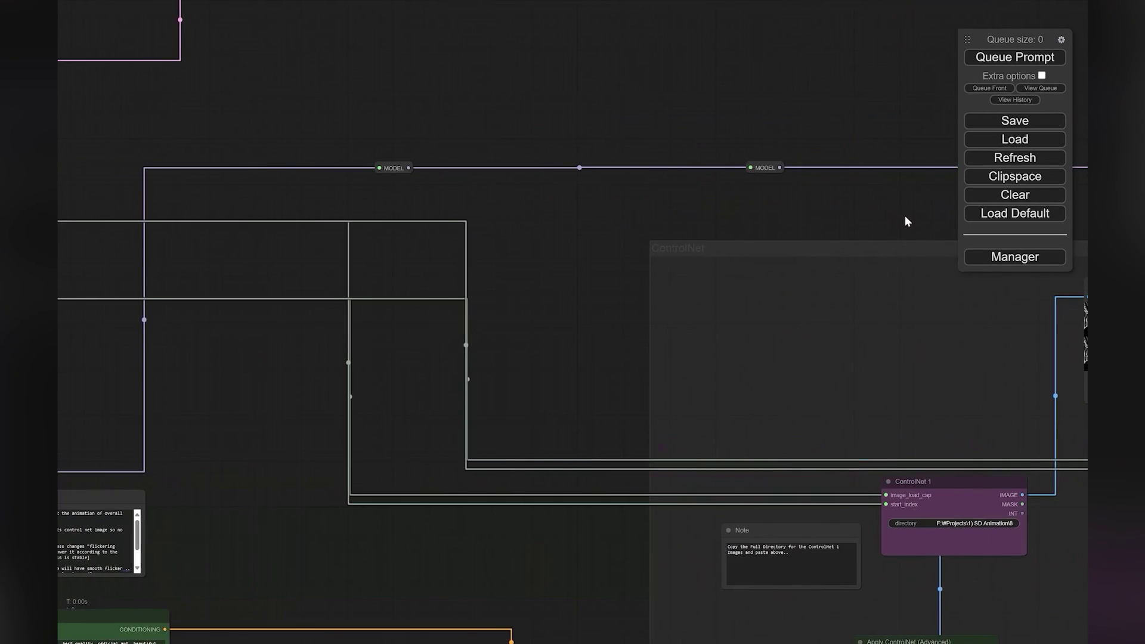
left_click_drag(347, 210, 730, 329)
scroll(547, 288, "up", 2)
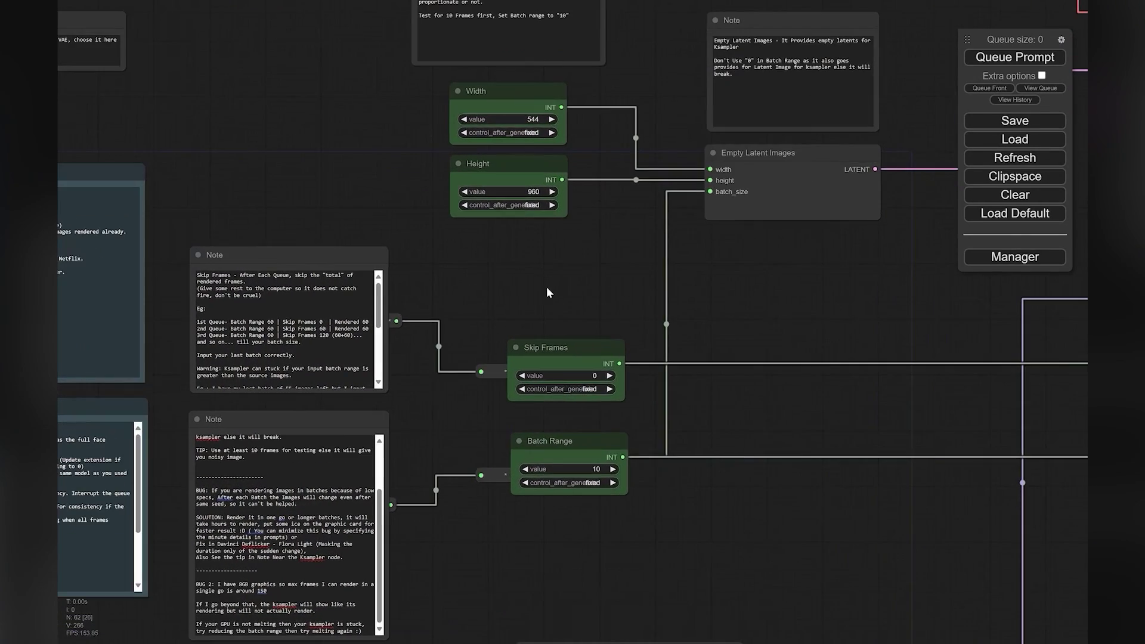
left_click_drag(736, 395, 698, 299)
scroll(625, 380, "up", 3)
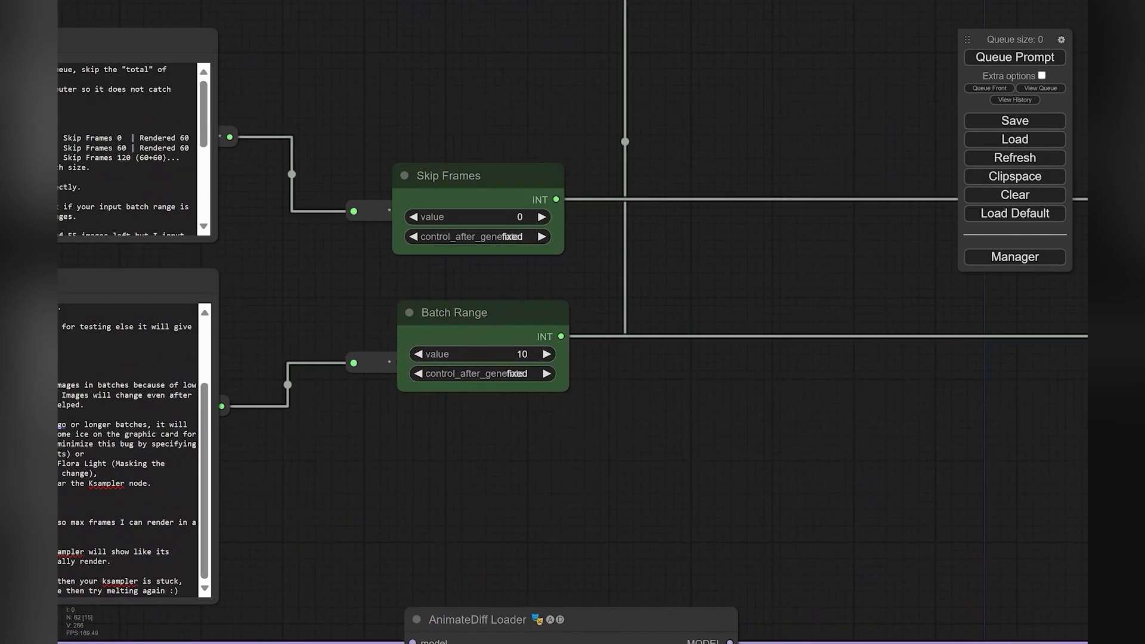
left_click(545, 354)
left_click(526, 353)
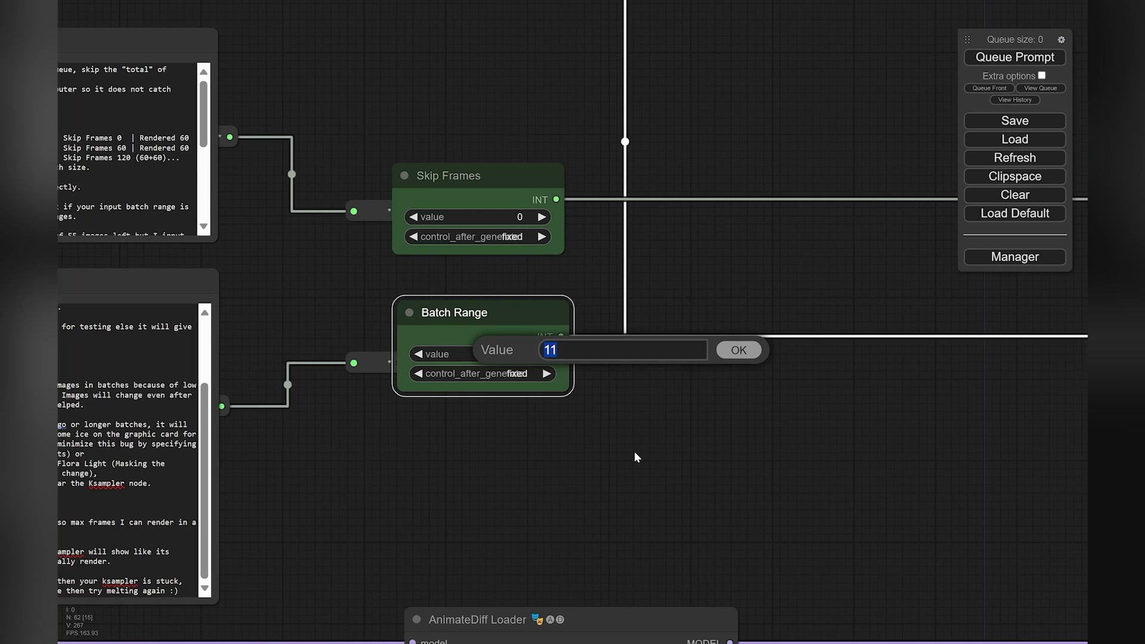
type("1")
type("0")
key("Return")
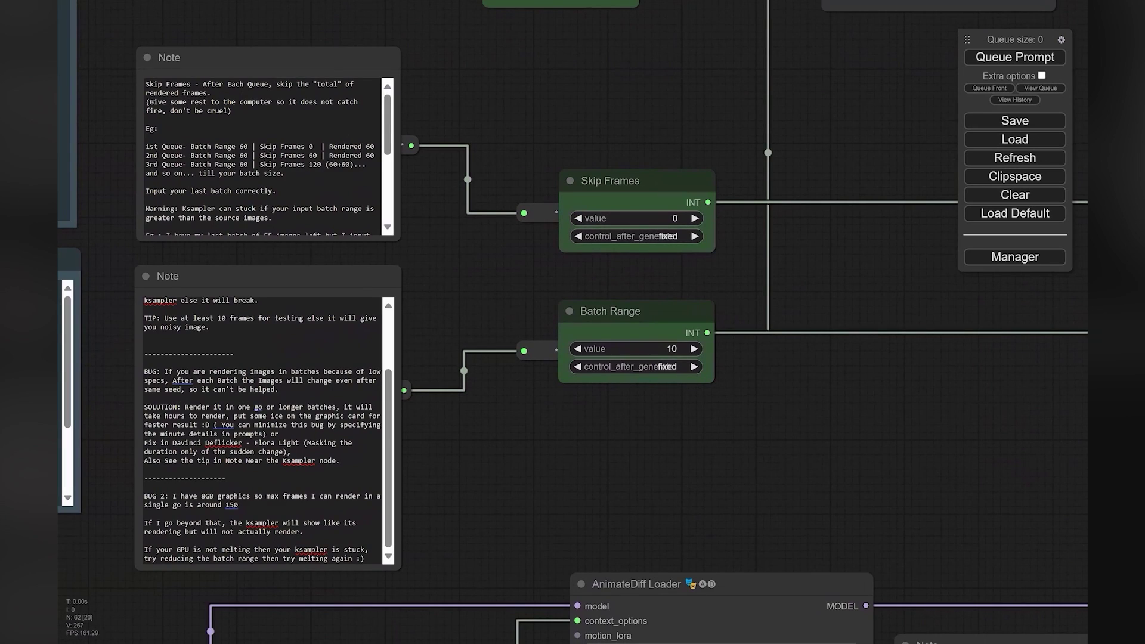
Set the Batch Range node's value to 150 for the full render
left_click(662, 349)
left_click(891, 353)
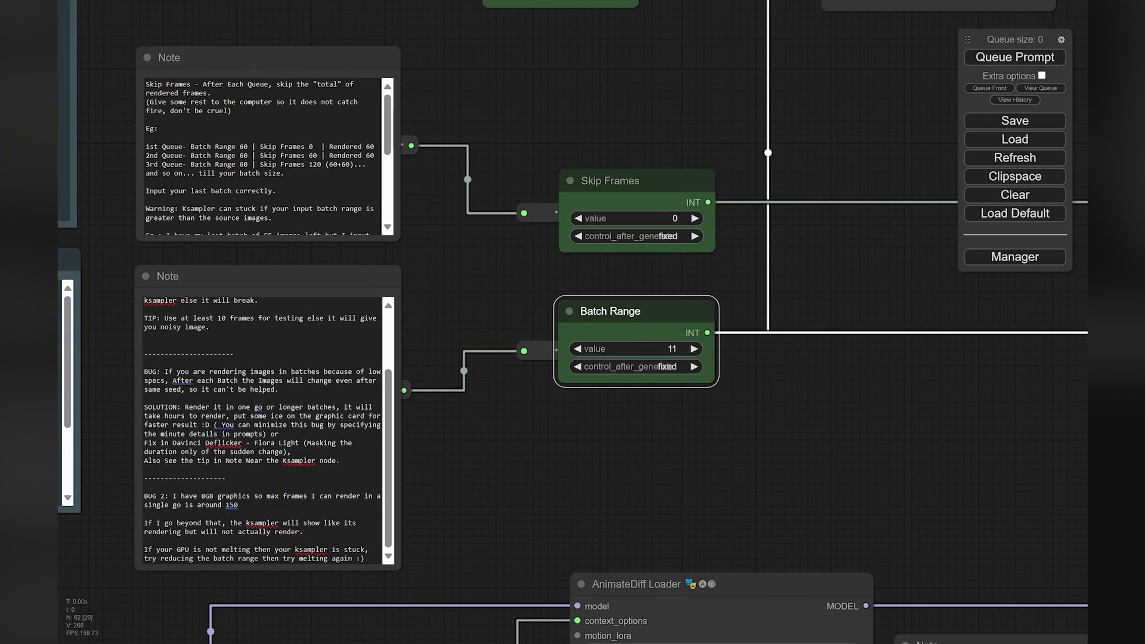
left_click(677, 347)
type("150")
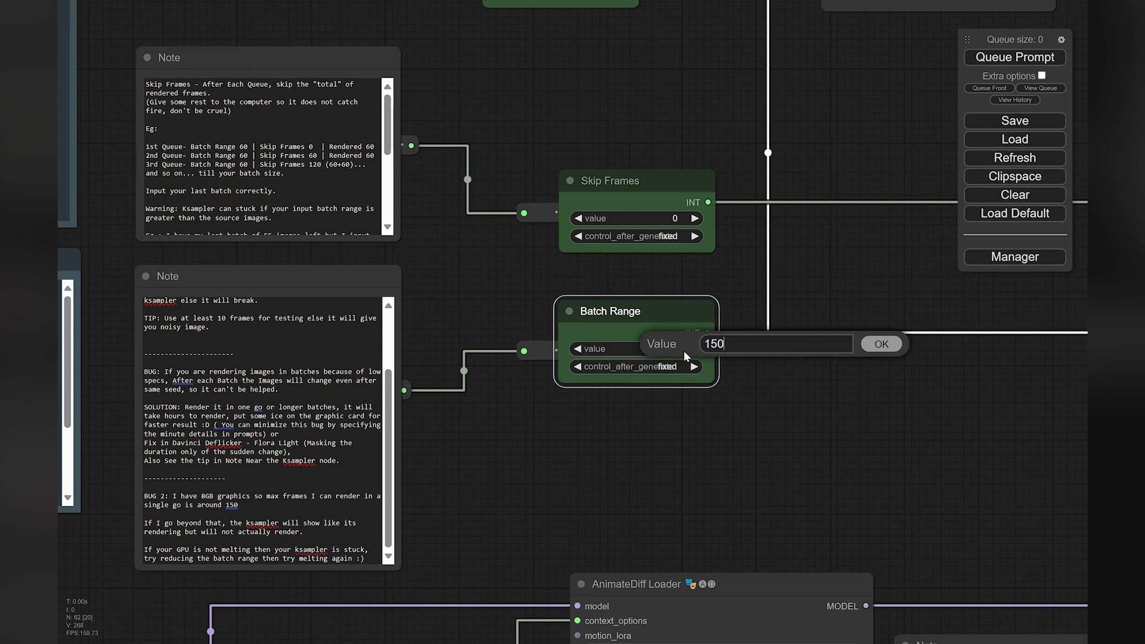
key("Return")
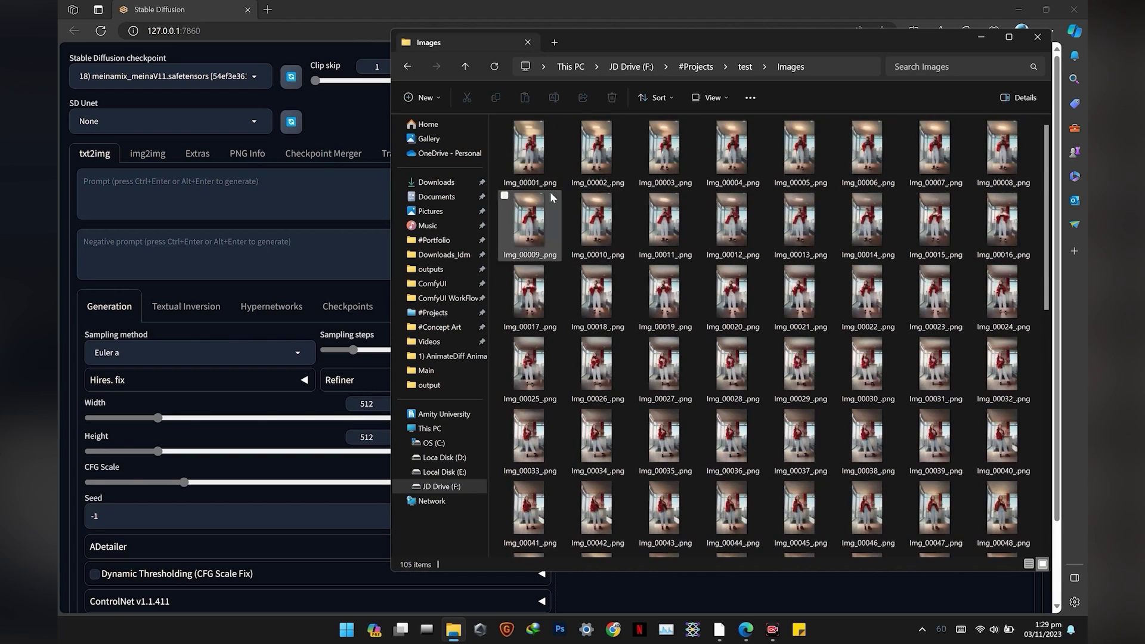
Open Img_00001_.png from the test Images folder and play through the rendered frames up to Img_00030_.png
double_click(530, 154)
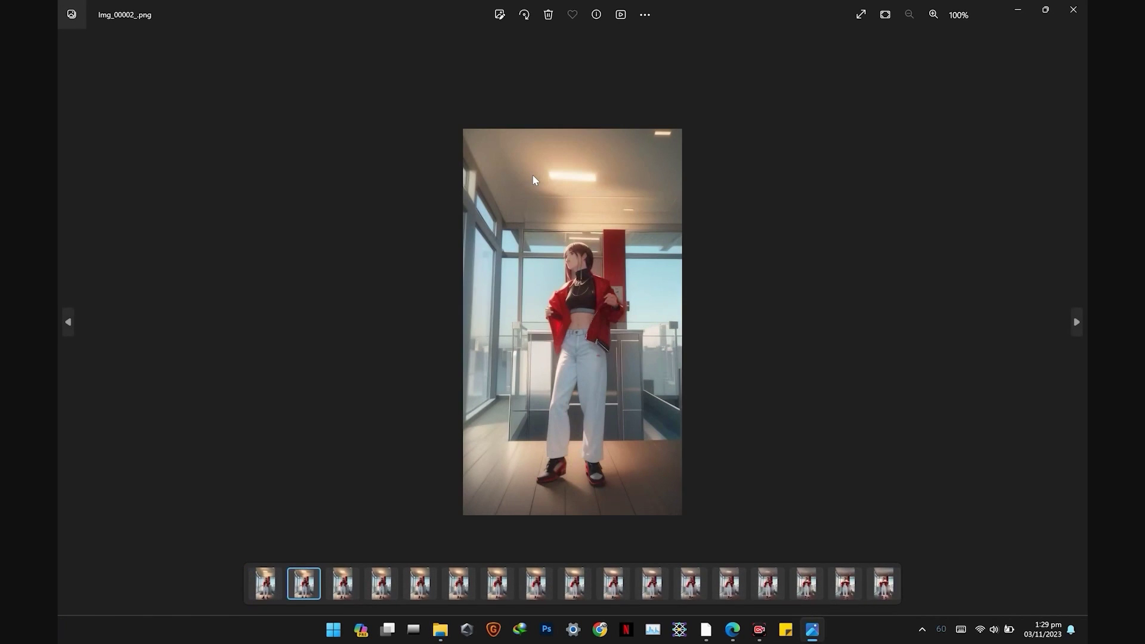
key("Right")
key("Right")
key("Right")
key("Right")
key("Right")
key("Right")
key("Right")
key("Right")
key("Right")
key("Right")
key("Right")
key("Right")
key("Right")
key("Right")
key("Right")
key("Right")
key("Right")
key("Right")
key("Right")
key("Right")
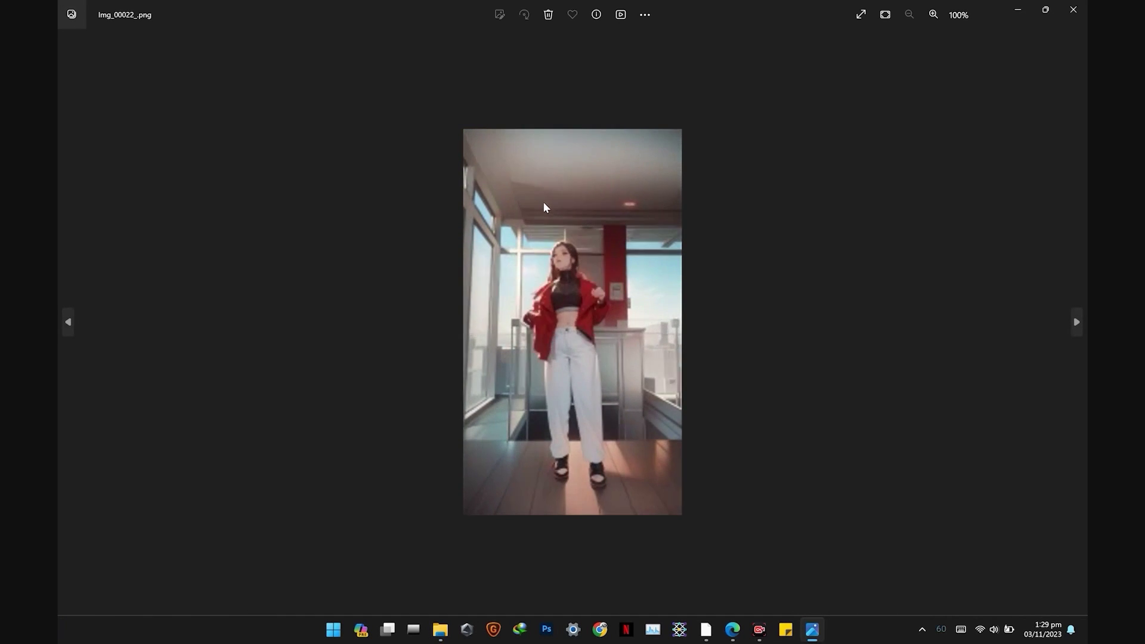
key("Right")
key("Right")
key("Right")
key("Right")
key("Right")
key("Right")
key("Right")
key("Right")
Inspect the dancer's face in Img_00030_.png up close, and close the image viewer
scroll(553, 214, "up", 5)
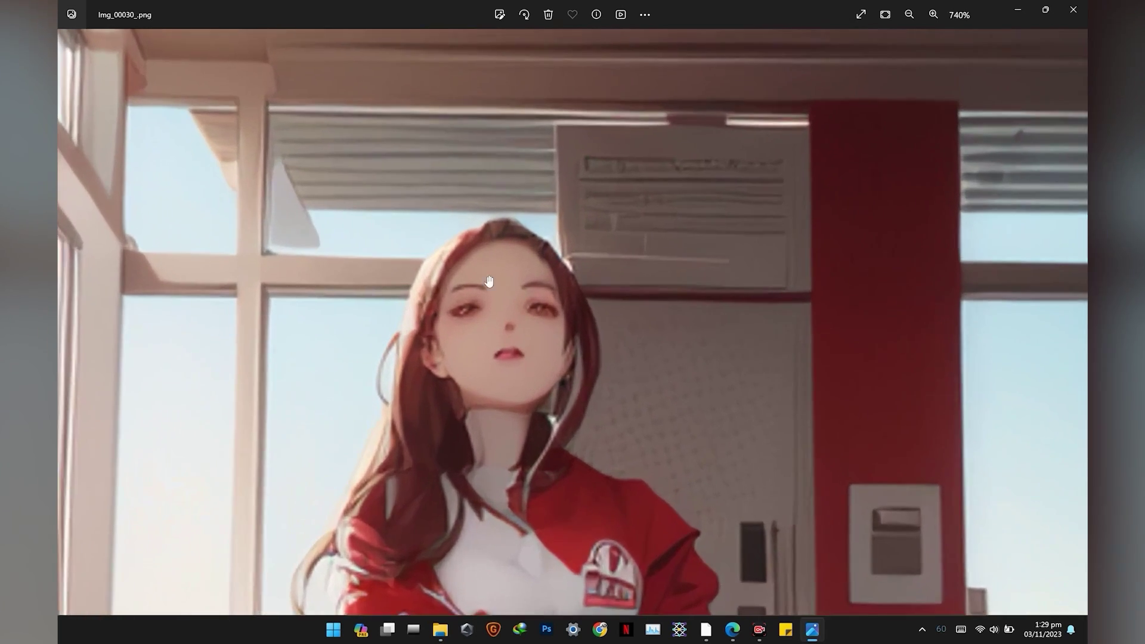
scroll(489, 281, "up", 4)
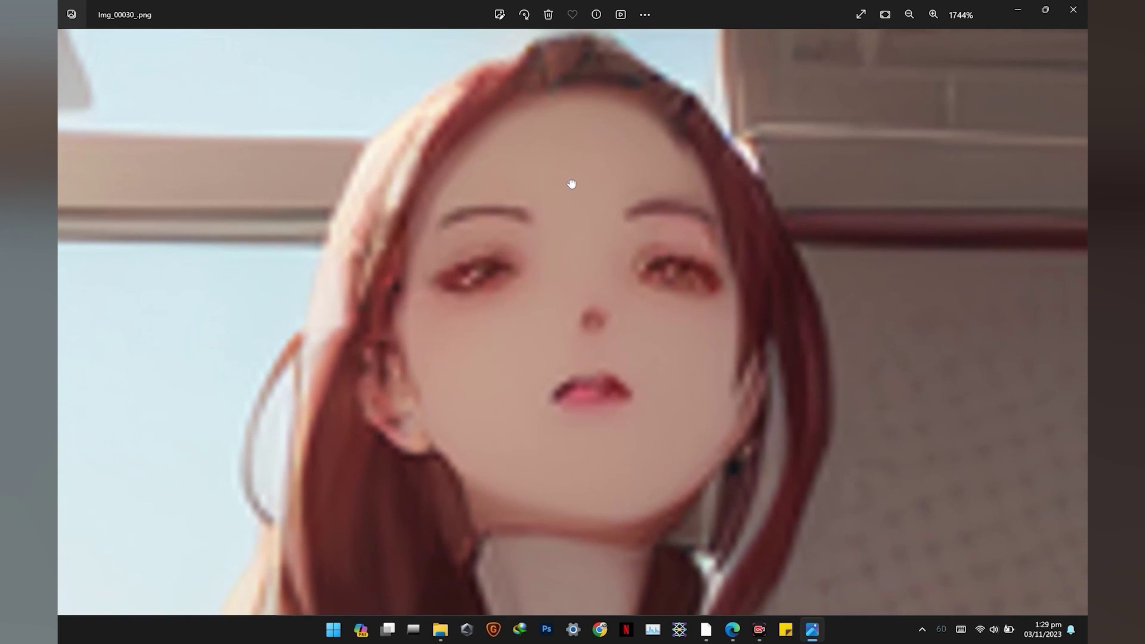
left_click(1073, 9)
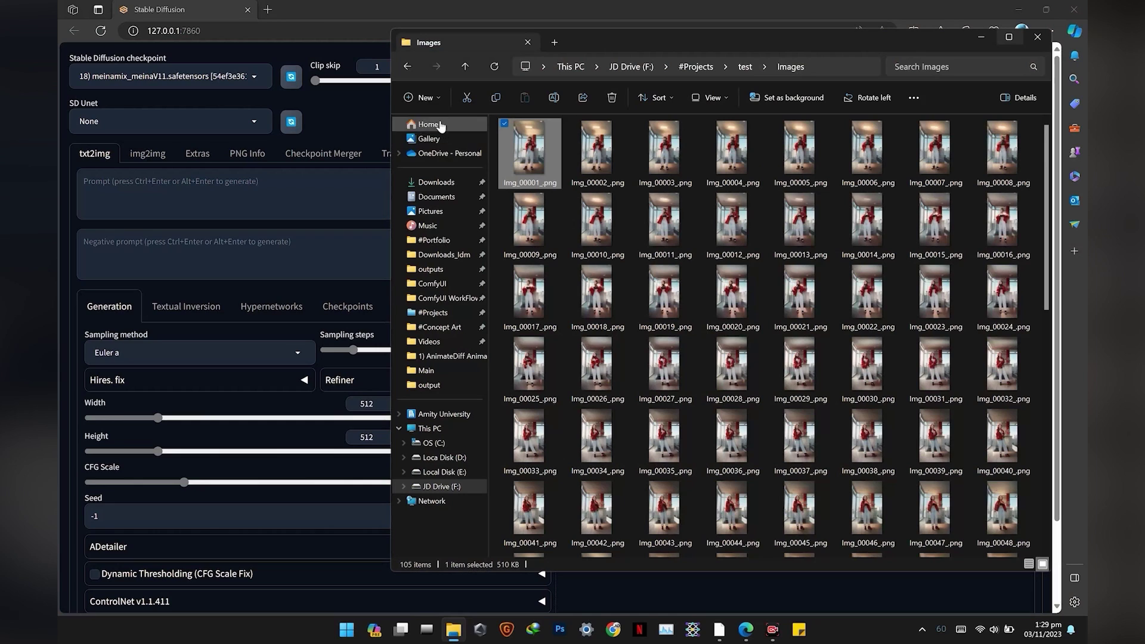
Switch to img2img in the Stable Diffusion web UI and load Img_00001_.png as the input image
left_click(140, 153)
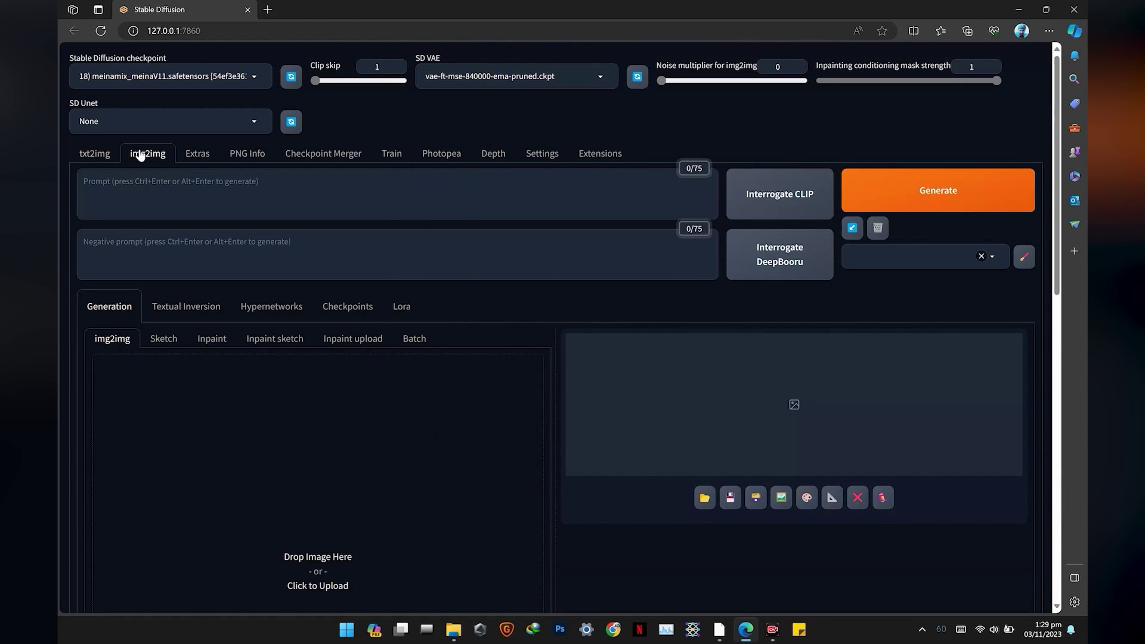
scroll(245, 168, "down", 5)
scroll(462, 222, "up", 1)
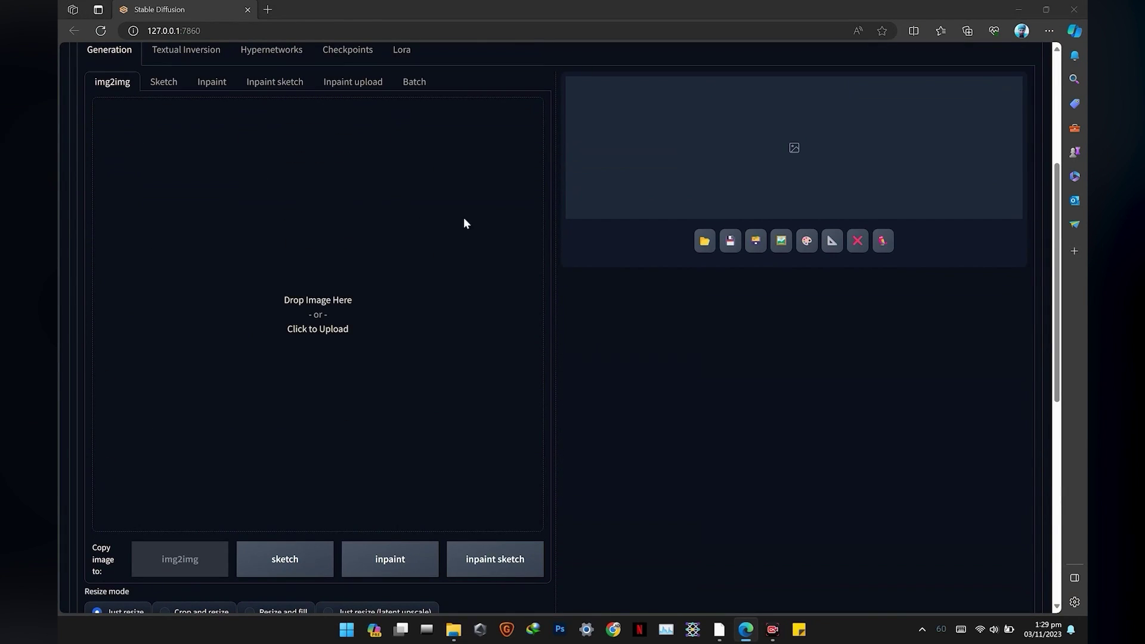
key("alt+Tab")
left_click_drag(491, 150, 308, 245)
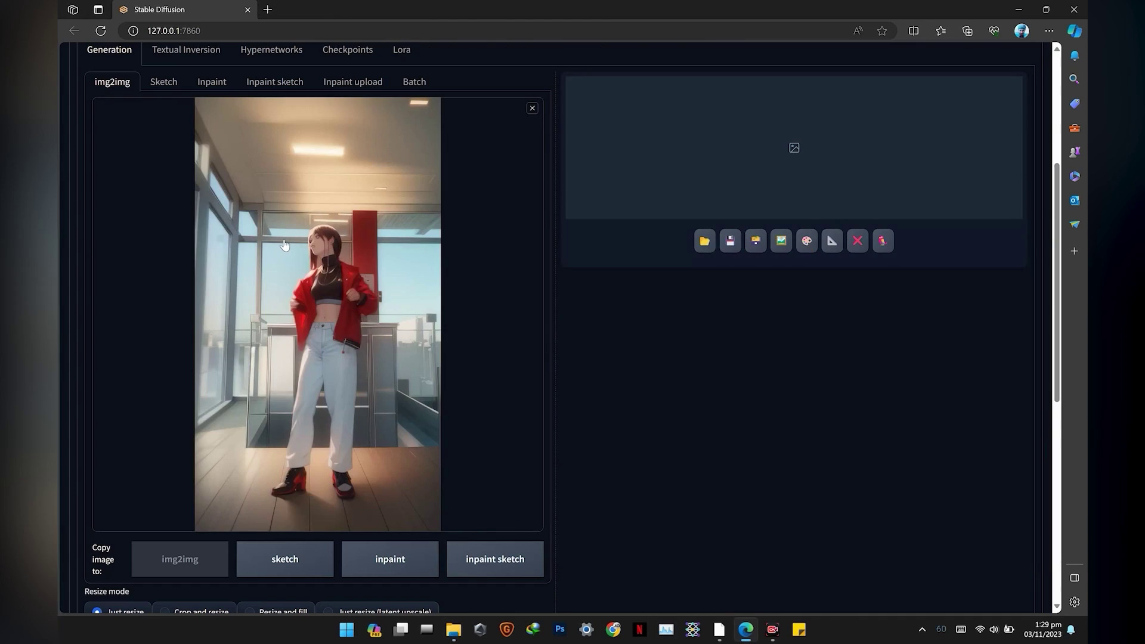
Preview Img_00059_.png from the Images folder and load it as the img2img input in place of the first frame
key("alt+Tab")
scroll(668, 259, "down", 5)
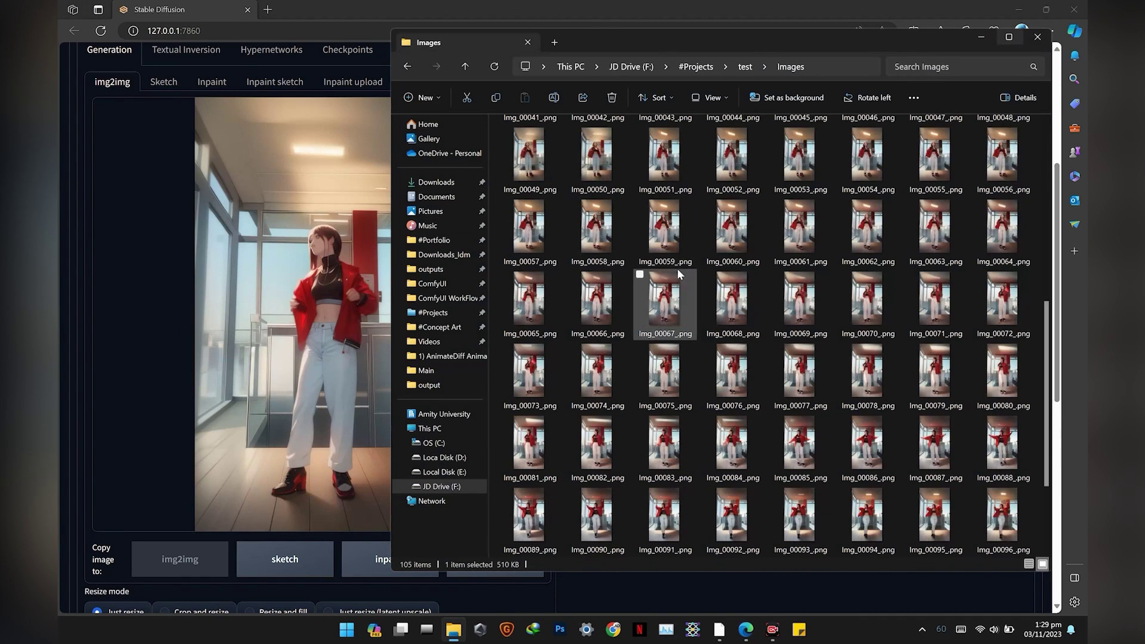
double_click(666, 231)
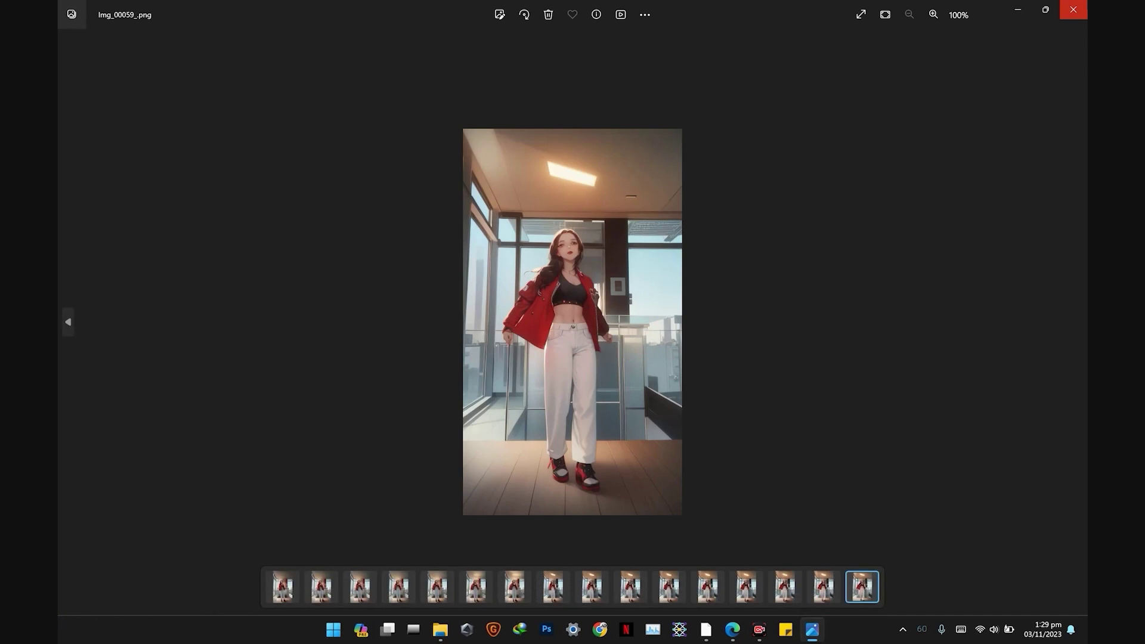
left_click(1073, 10)
left_click_drag(671, 239, 304, 296)
scroll(321, 229, "up", 2)
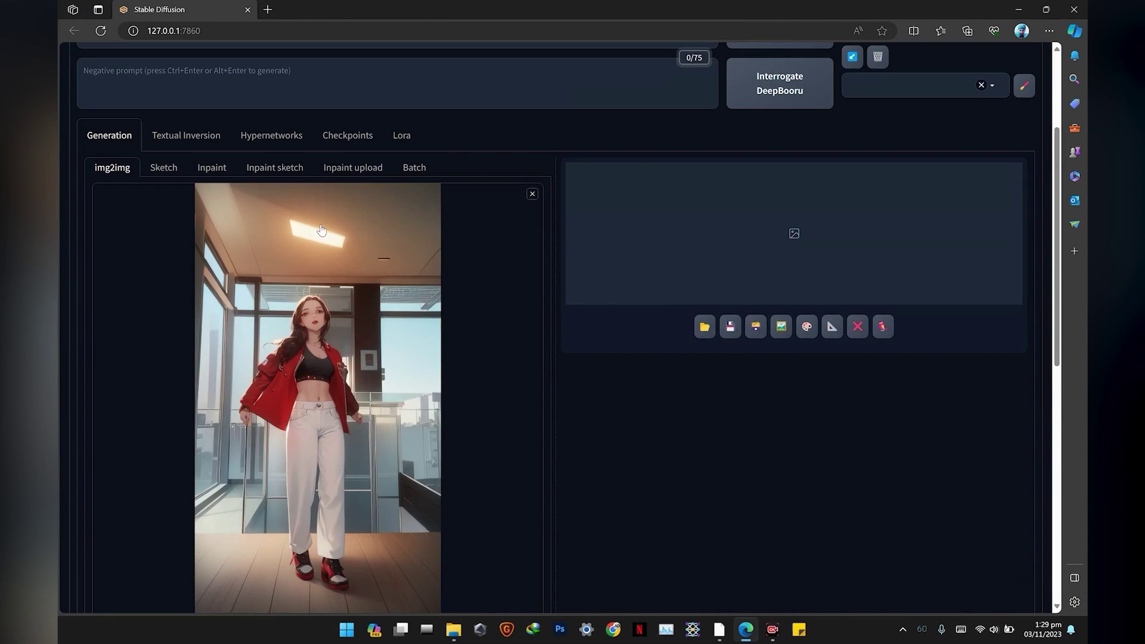
Match the resize width and height to the input image, 544 by 960
scroll(321, 229, "down", 4)
scroll(374, 363, "down", 3)
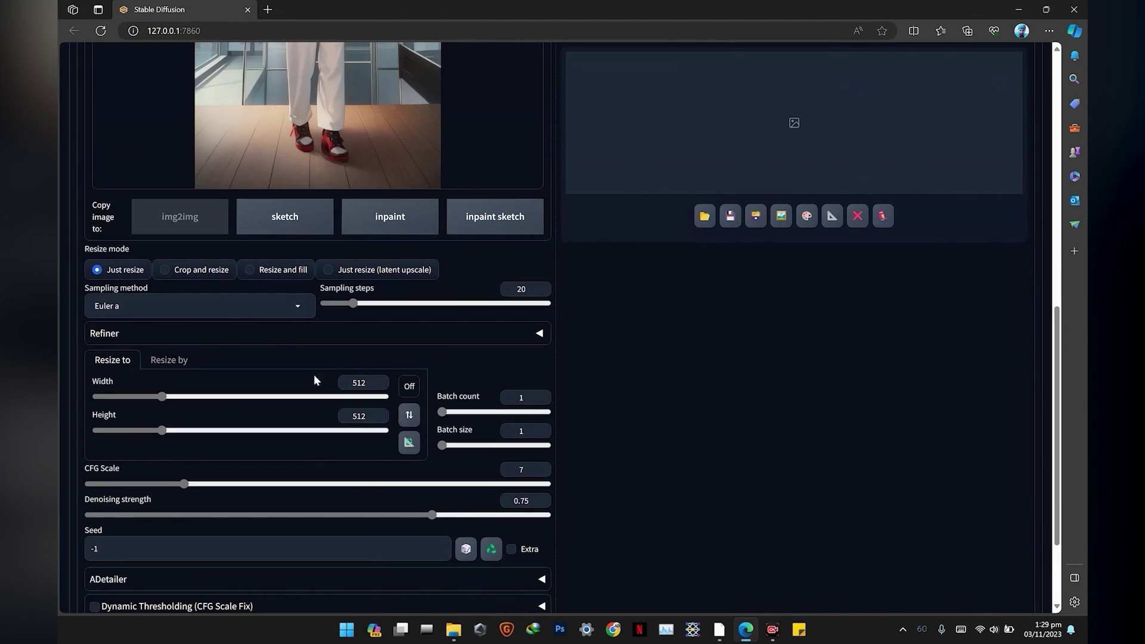
left_click(409, 443)
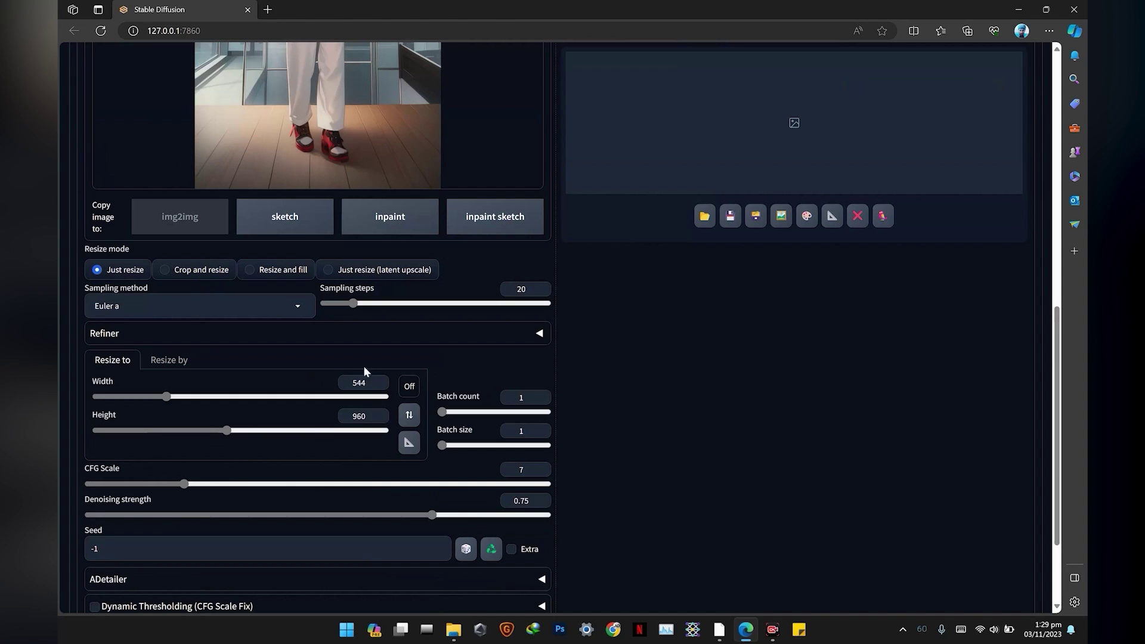
Choose the 18) meinamix_meinaV11 checkpoint and add the Negative_1 prompt style
scroll(340, 314, "up", 6)
scroll(338, 309, "up", 4)
left_click(156, 77)
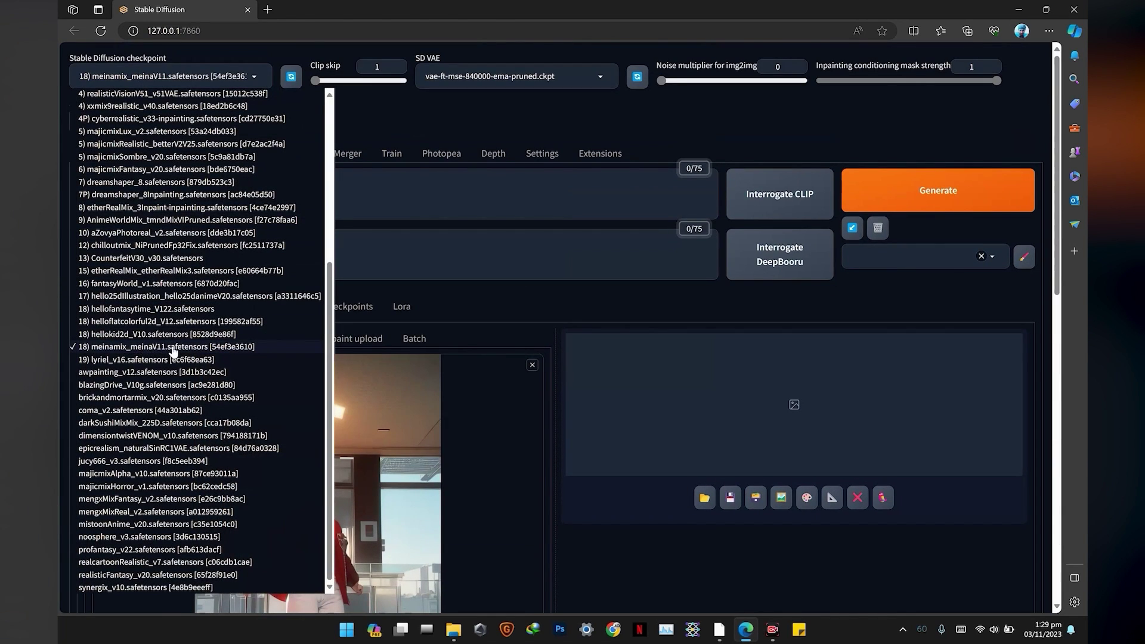
left_click(179, 345)
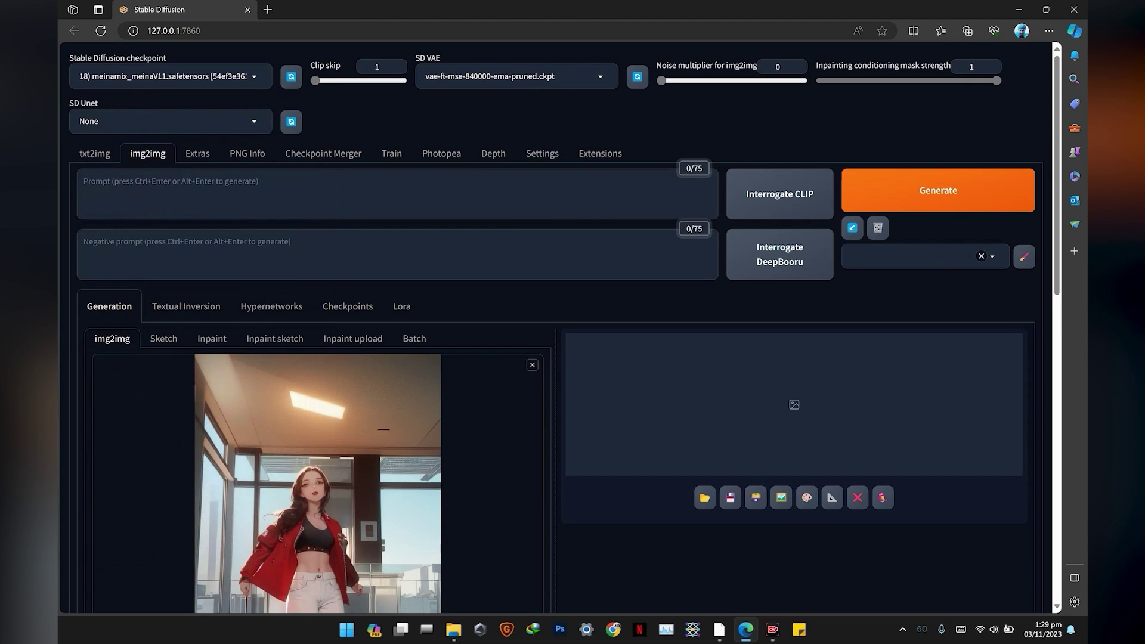
left_click(930, 258)
left_click(883, 291)
left_click(397, 255)
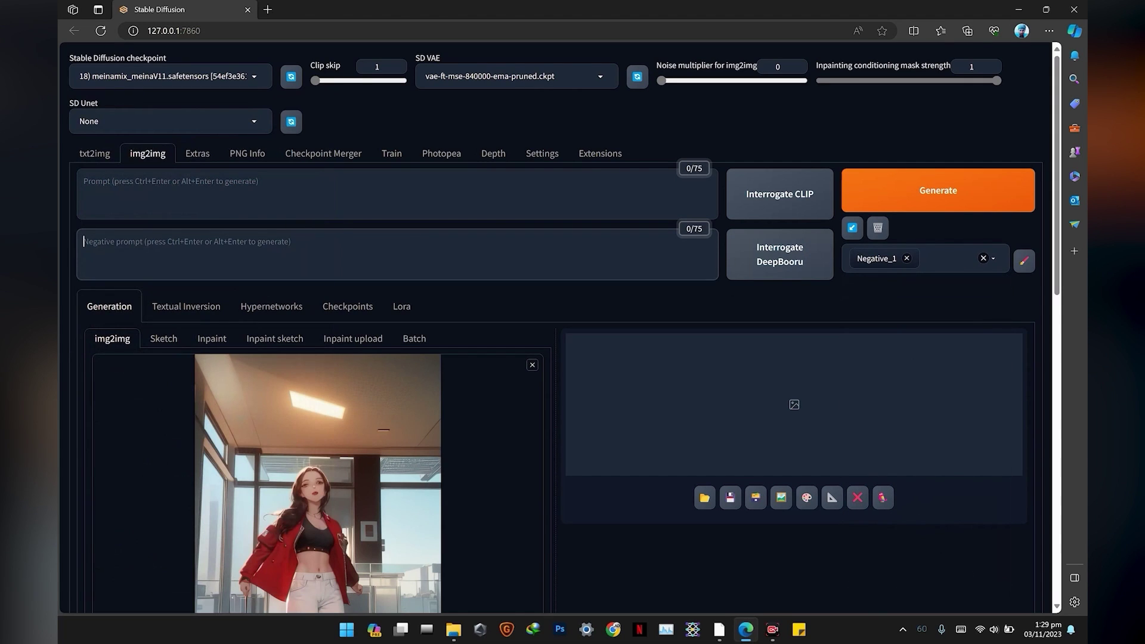
Enable ADetailer for the img2img pass and turn on Skip img2img
scroll(521, 223, "down", 11)
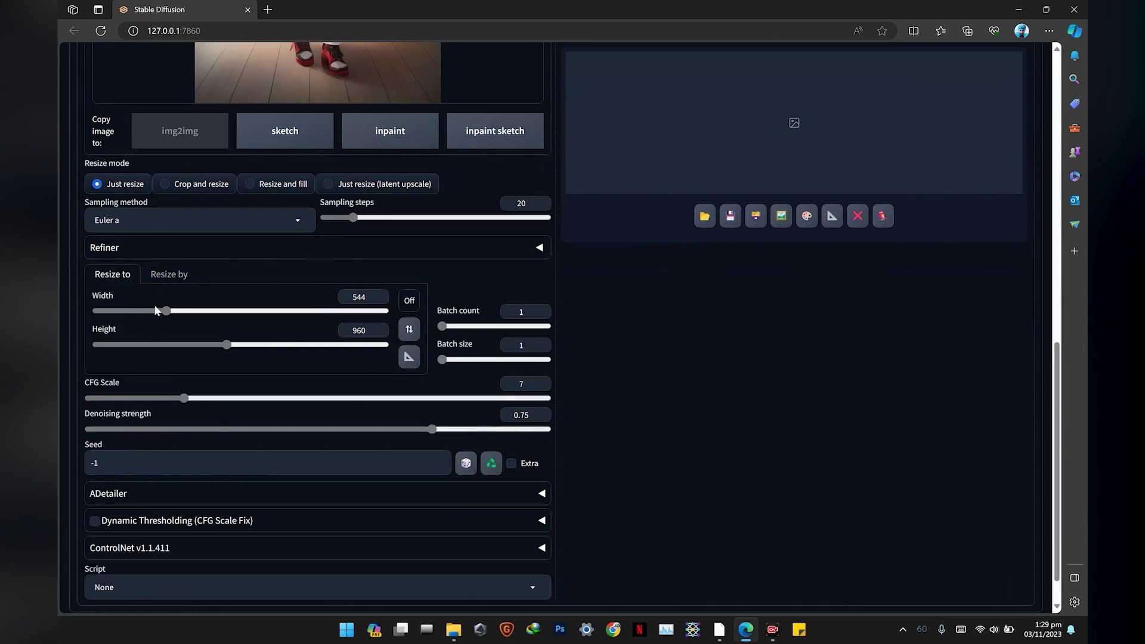
scroll(155, 310, "down", 1)
left_click(122, 449)
scroll(122, 448, "down", 3)
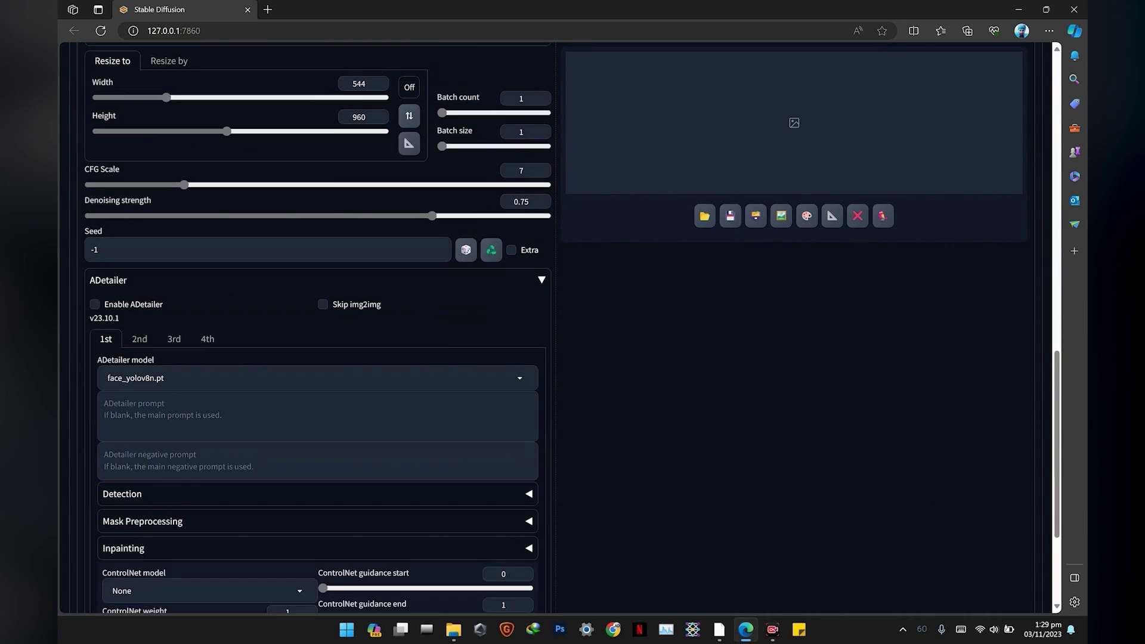
left_click(125, 312)
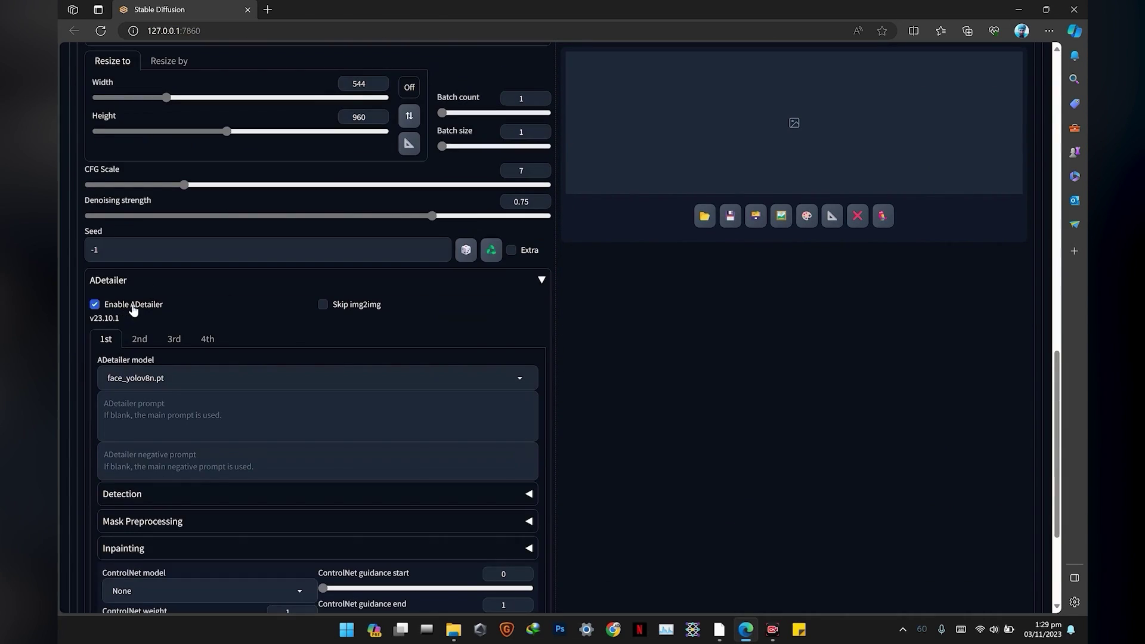
left_click(335, 306)
Enter "beautiful face, happy, smiling, eyeliner" as the ADetailer prompt for the face_yolov8n.pt model
left_click(316, 415)
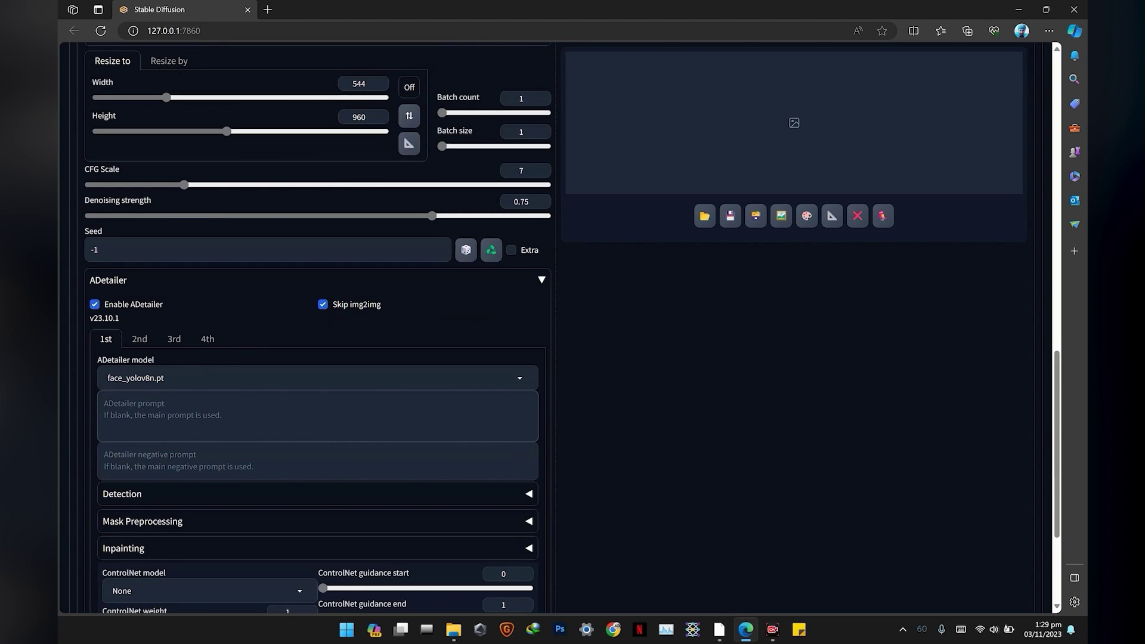
type("beautiful face,")
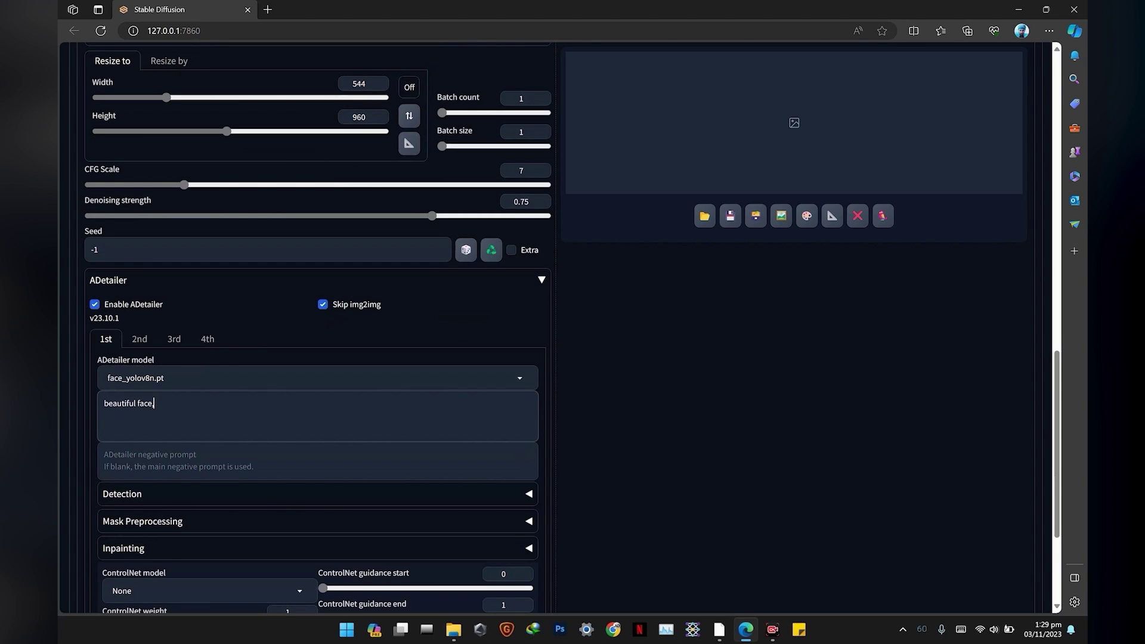
type(" happy, smiling, eyeliner")
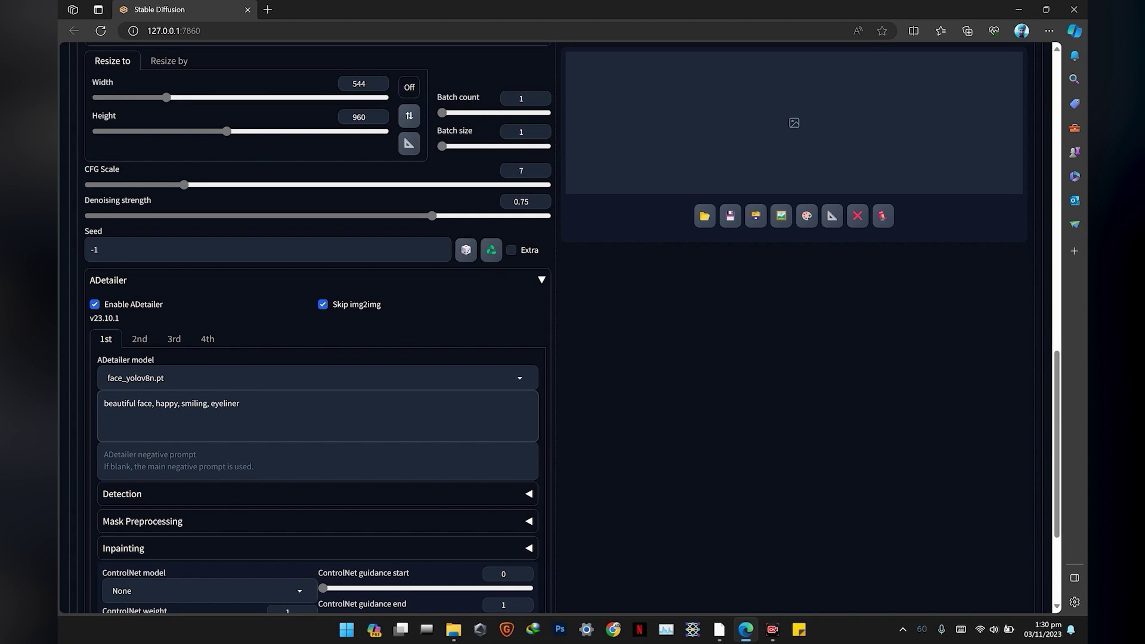
Generate the face-fixed image, inspect the result at full size, and close the preview
scroll(316, 328, "down", 2)
scroll(366, 441, "up", 15)
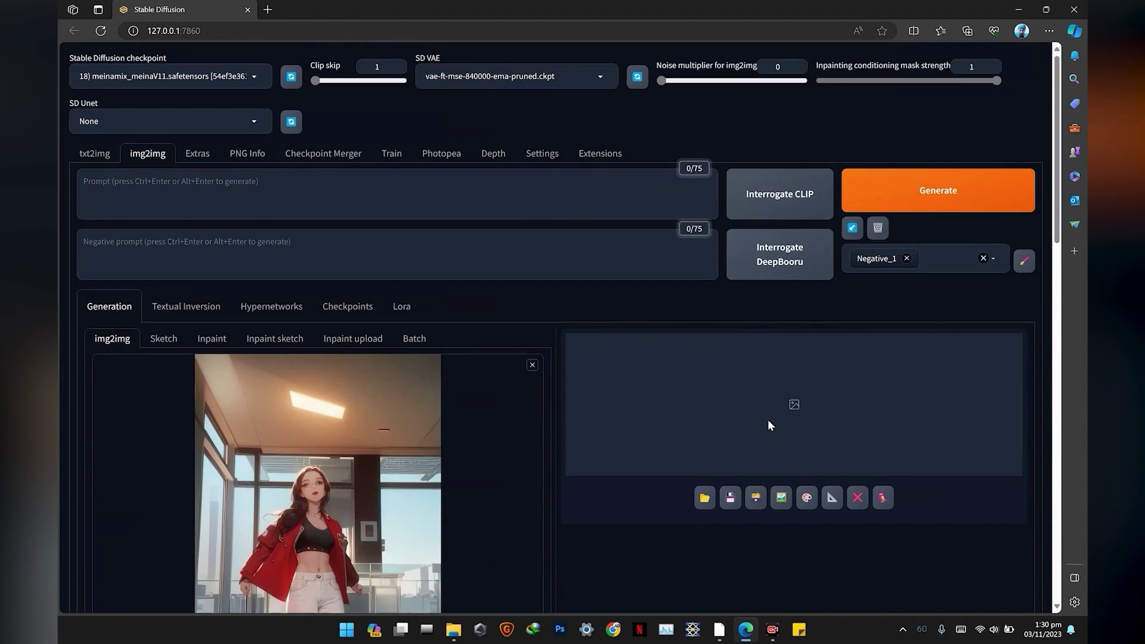
left_click(894, 197)
scroll(621, 245, "down", 4)
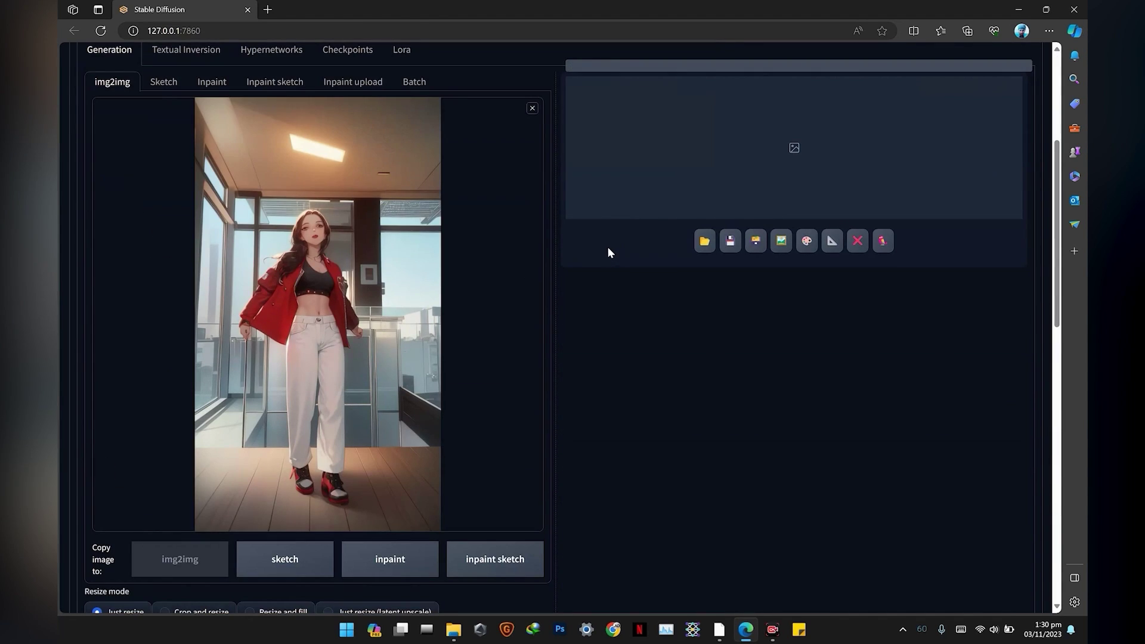
scroll(607, 245, "up", 3)
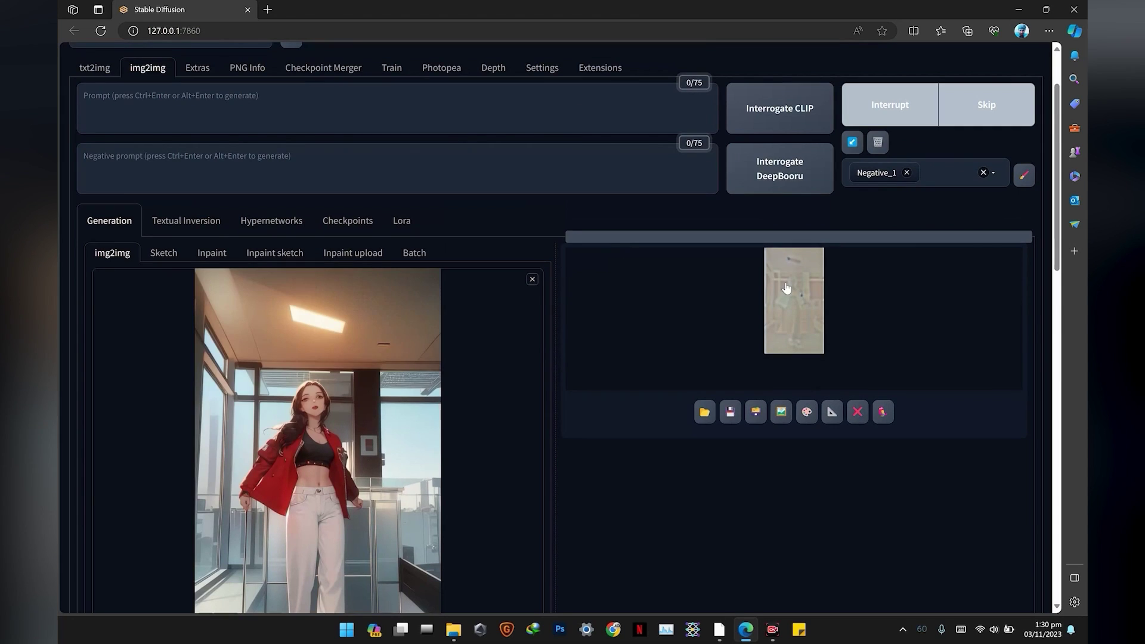
left_click(820, 322)
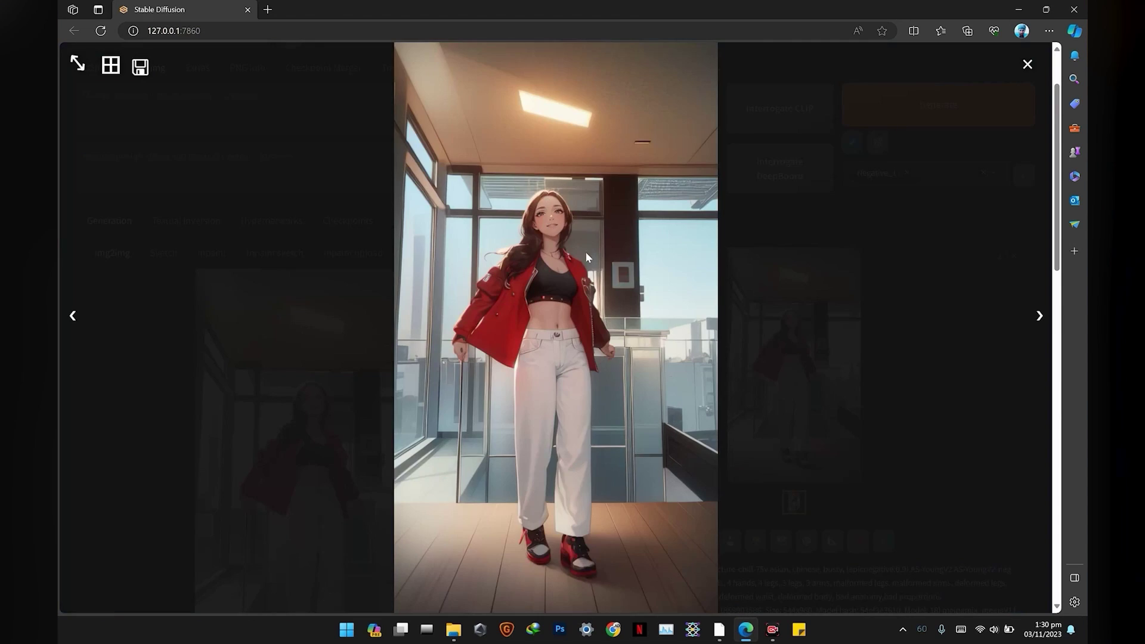
left_click(1027, 64)
scroll(554, 328, "down", 15)
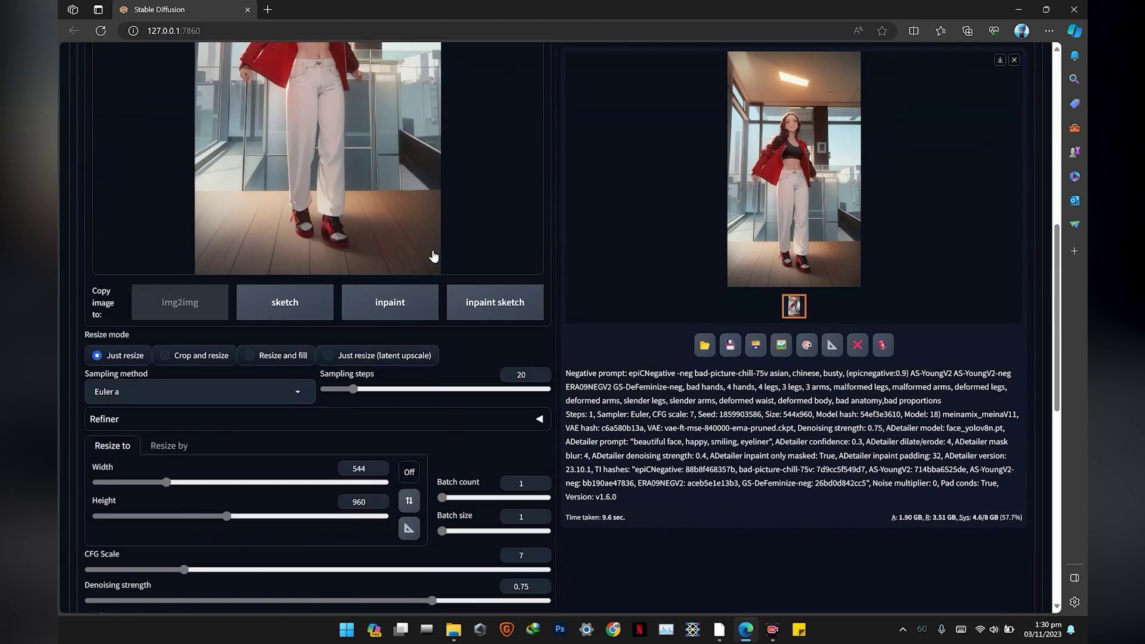
Add "red lipstick" to the end of the ADetailer prompt, correcting its spelling
left_click(241, 275)
type(", red lip")
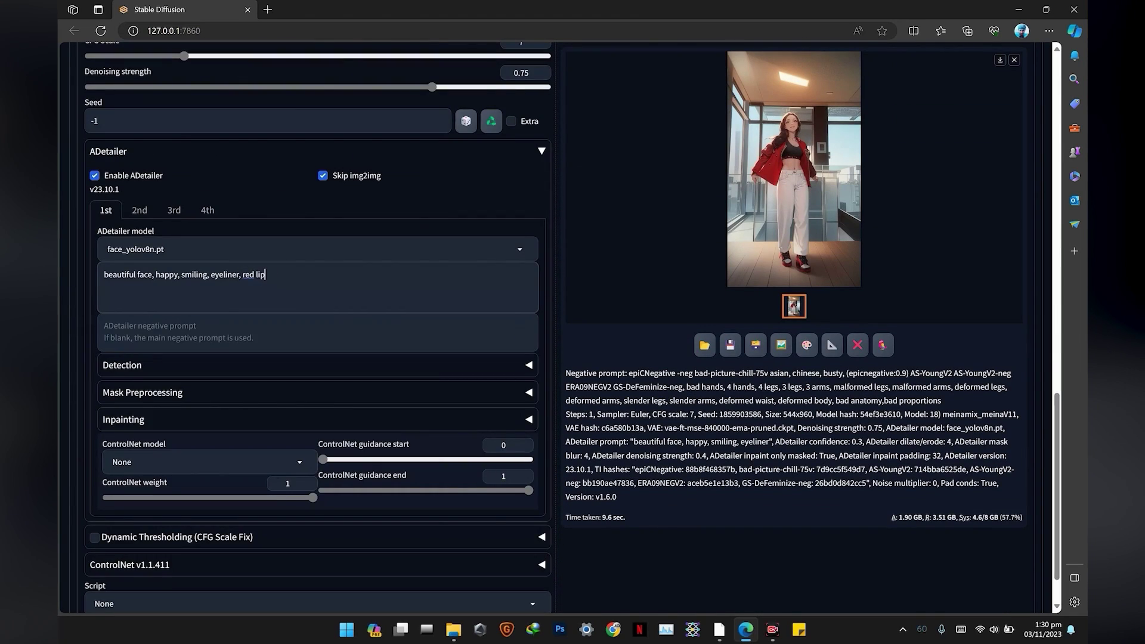
type("istic")
right_click(269, 275)
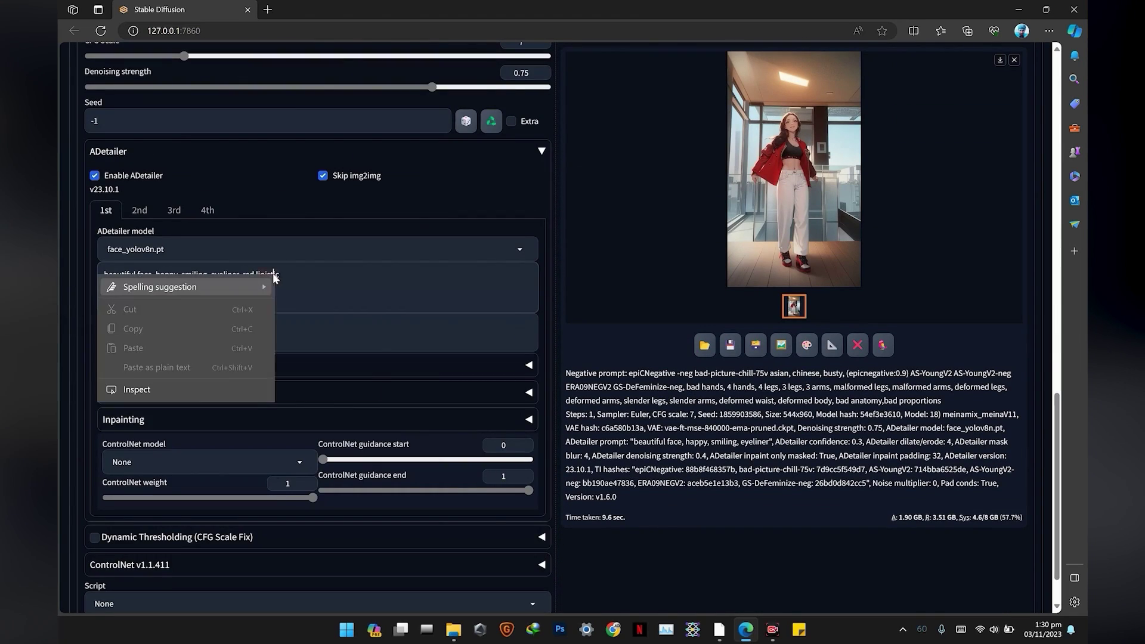
left_click(149, 296)
scroll(253, 368, "down", 1)
Switch the checkpoint to jucy666_v3 and generate the face-fixed image again
scroll(253, 368, "up", 15)
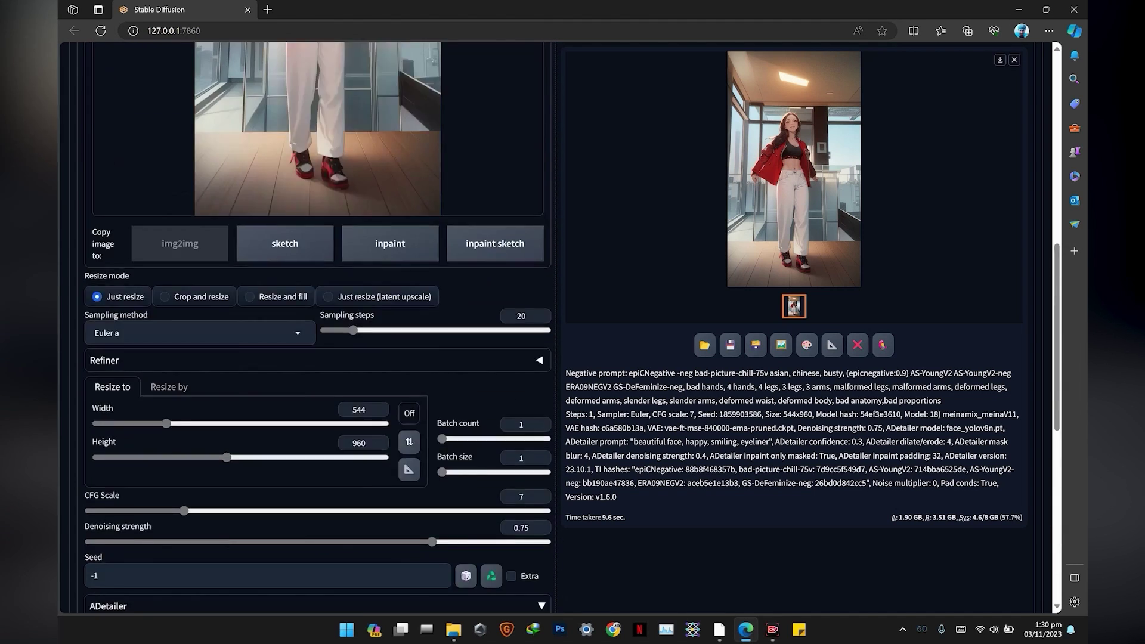
left_click(170, 66)
scroll(164, 358, "down", 5)
scroll(164, 358, "down", 1)
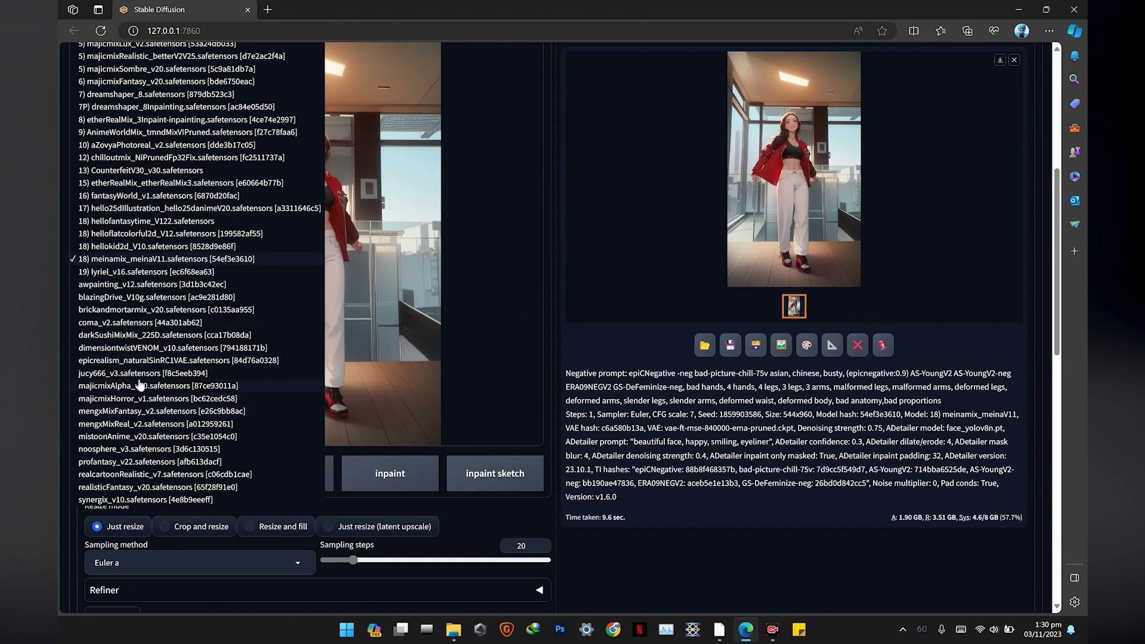
left_click(129, 375)
scroll(873, 190, "up", 4)
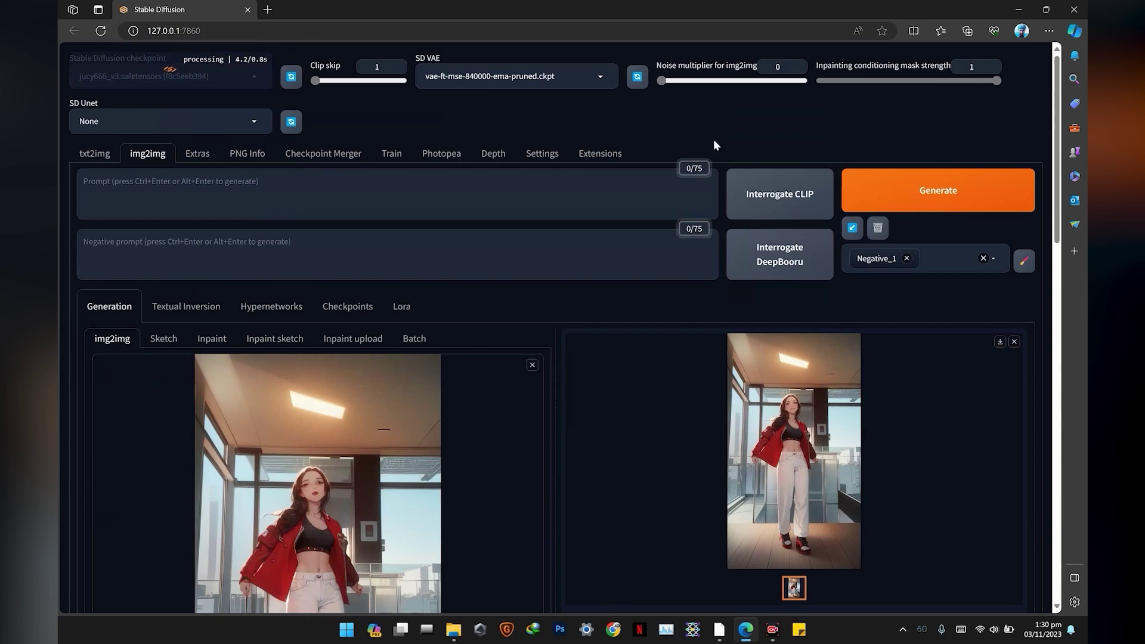
left_click(892, 191)
scroll(820, 161, "down", 3)
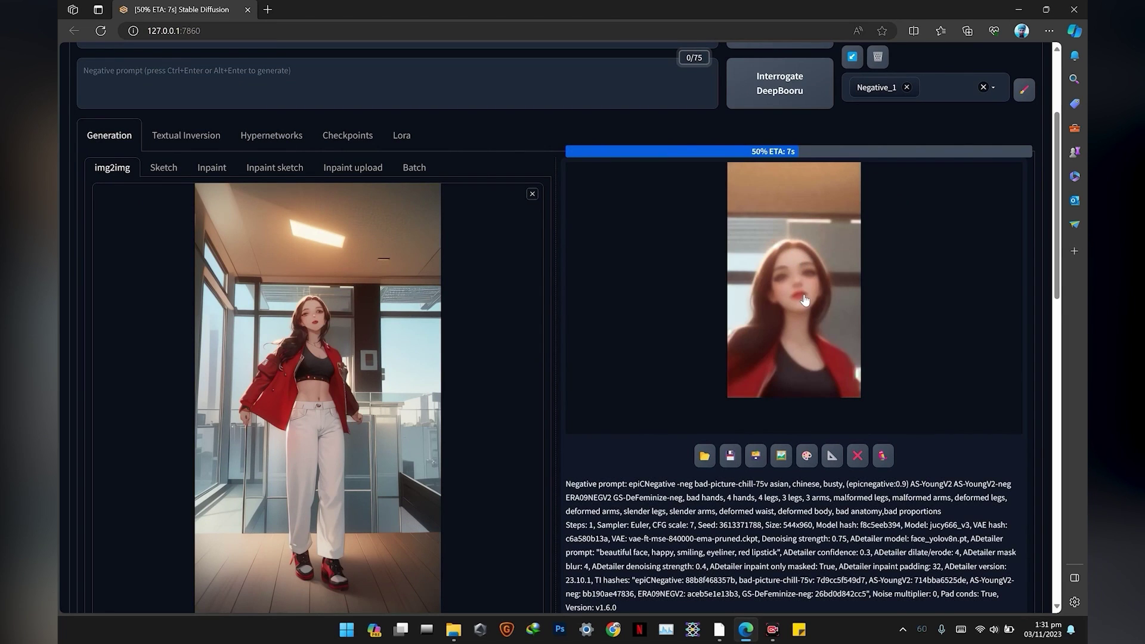
Compare the faces in the saved outputs 00000-1859903586.png and 00001-3613371788.png at close zoom
left_click(790, 282)
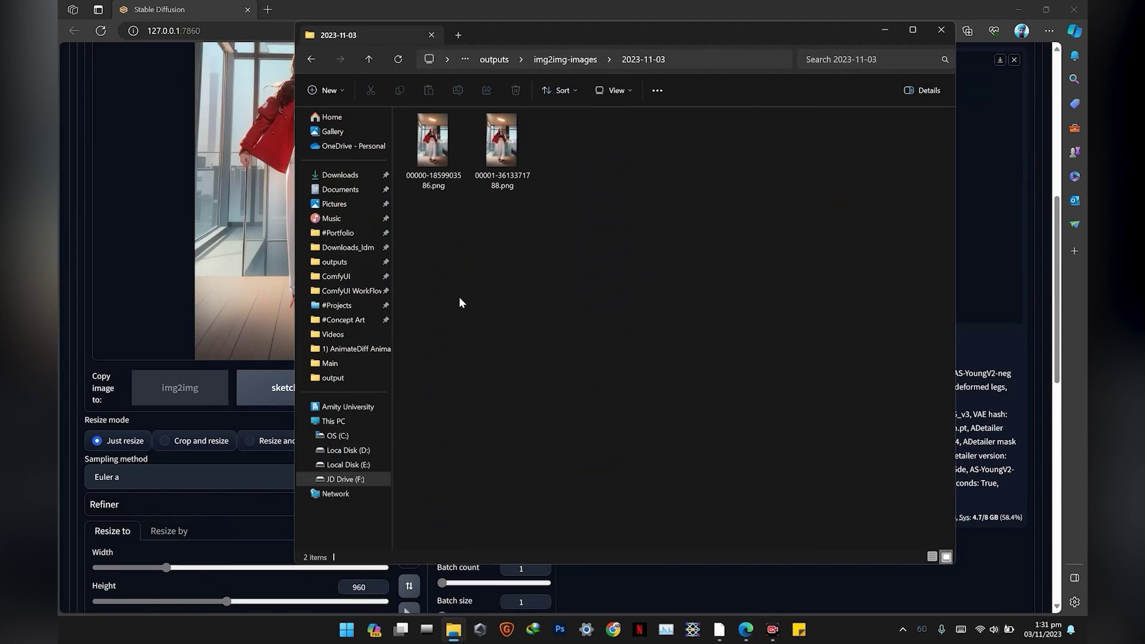
double_click(434, 156)
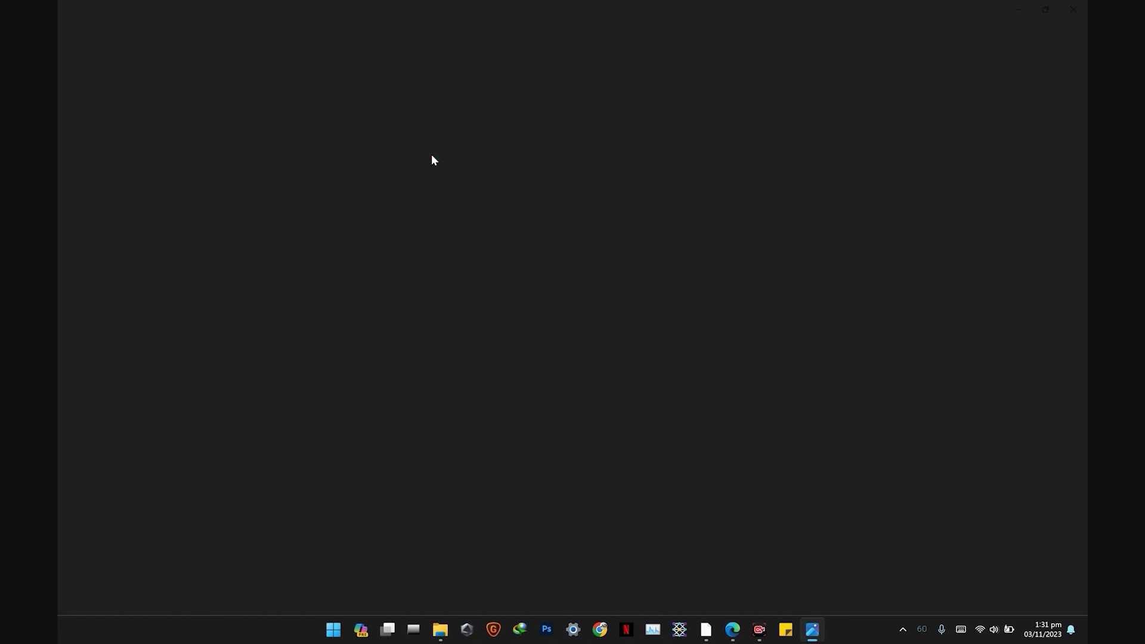
key("Right")
scroll(632, 226, "up", 5)
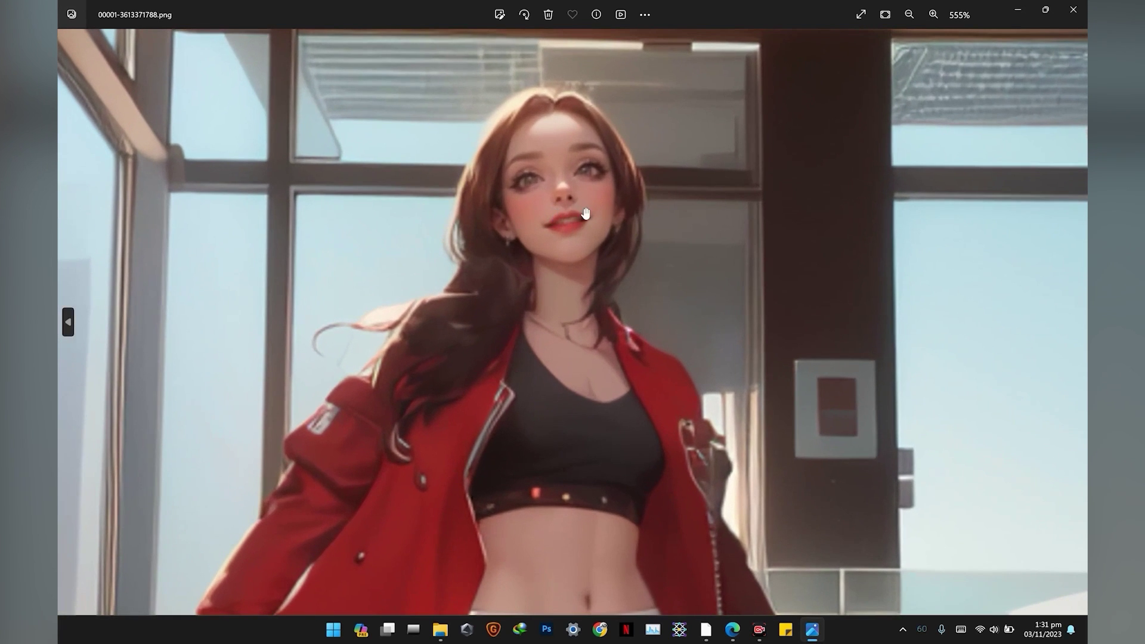
scroll(633, 226, "down", 5)
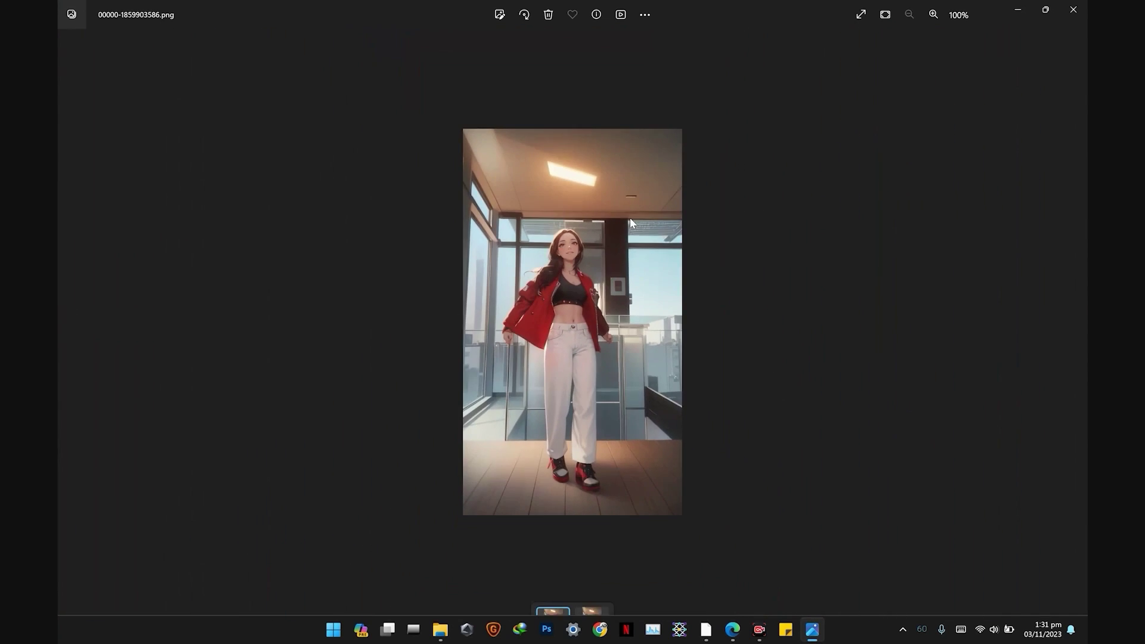
key("Left")
scroll(559, 240, "up", 5)
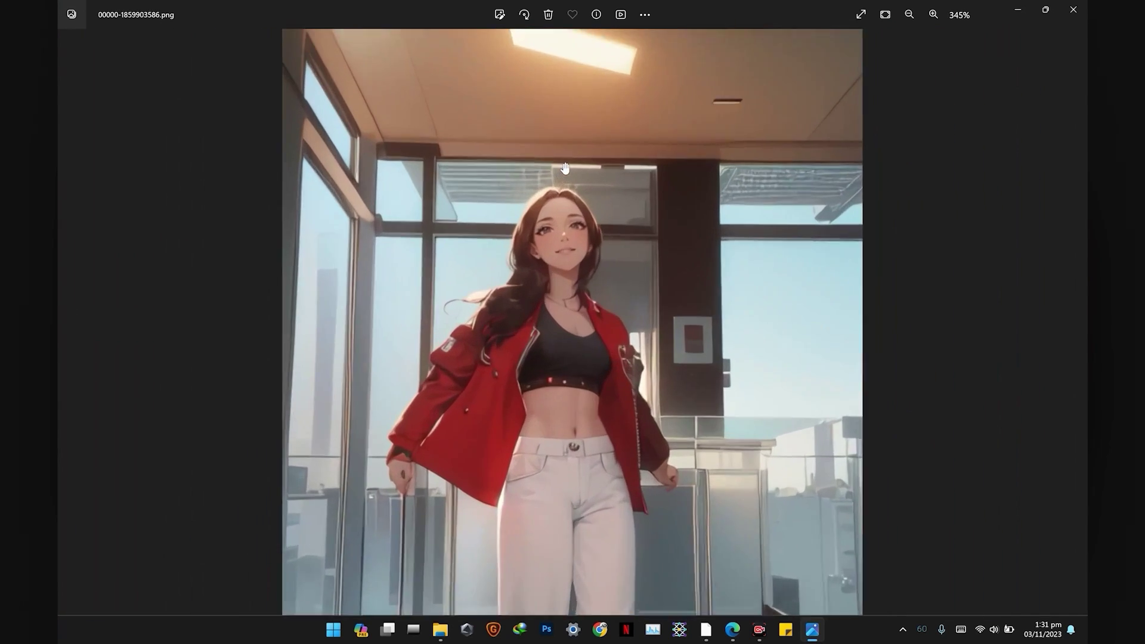
scroll(611, 307, "down", 5)
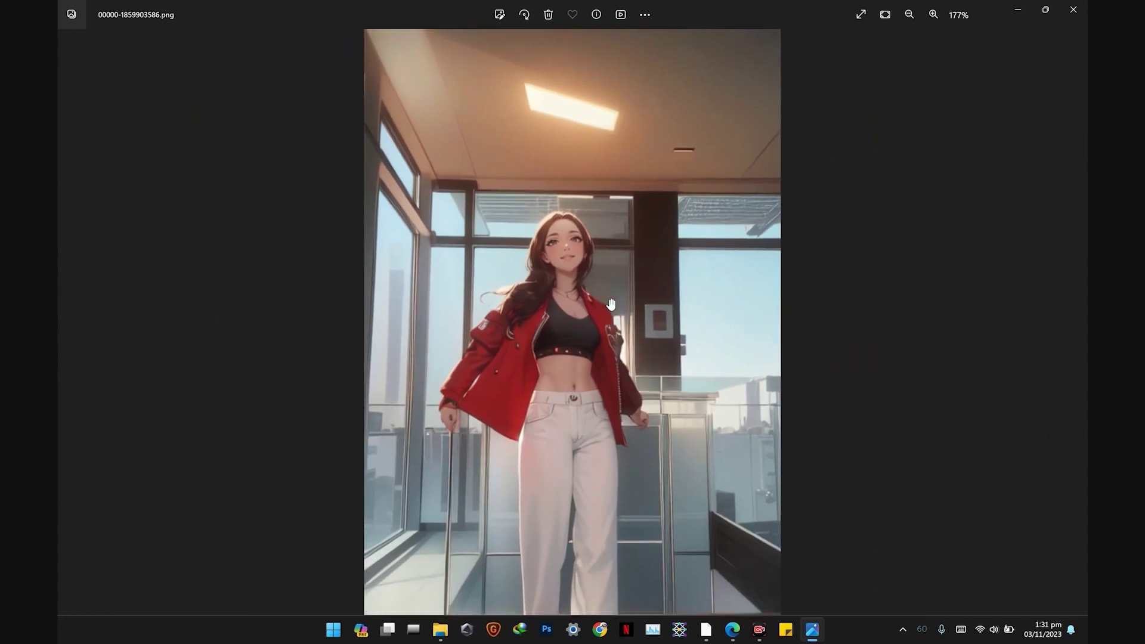
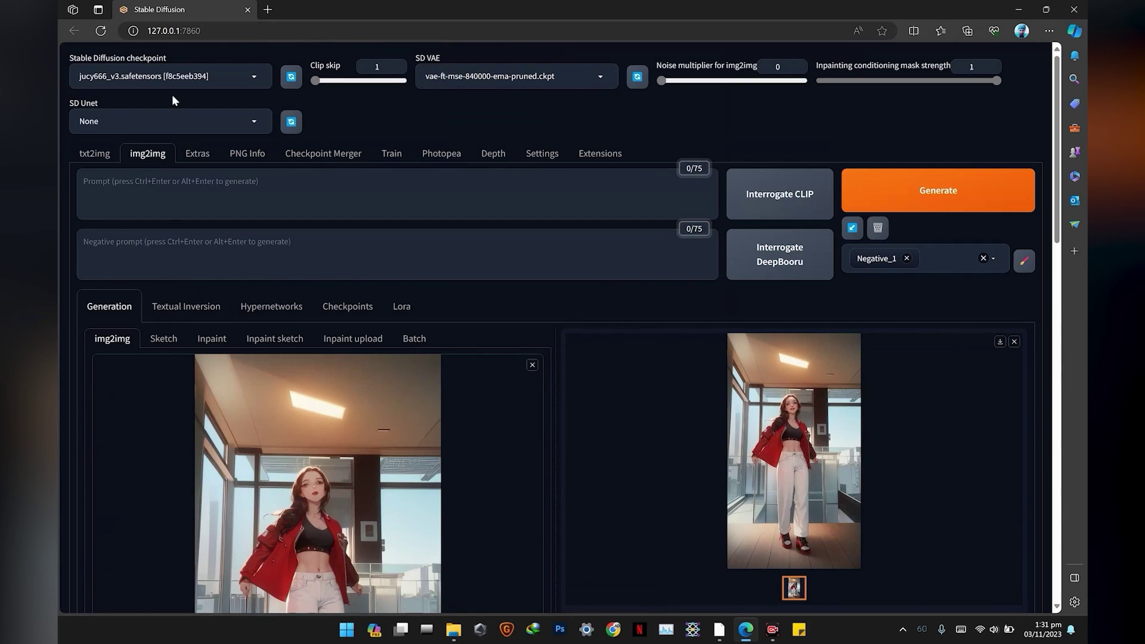
Switch the checkpoint to mistoonAnime_v20 and generate another face-fixed version of the frame
left_click(174, 84)
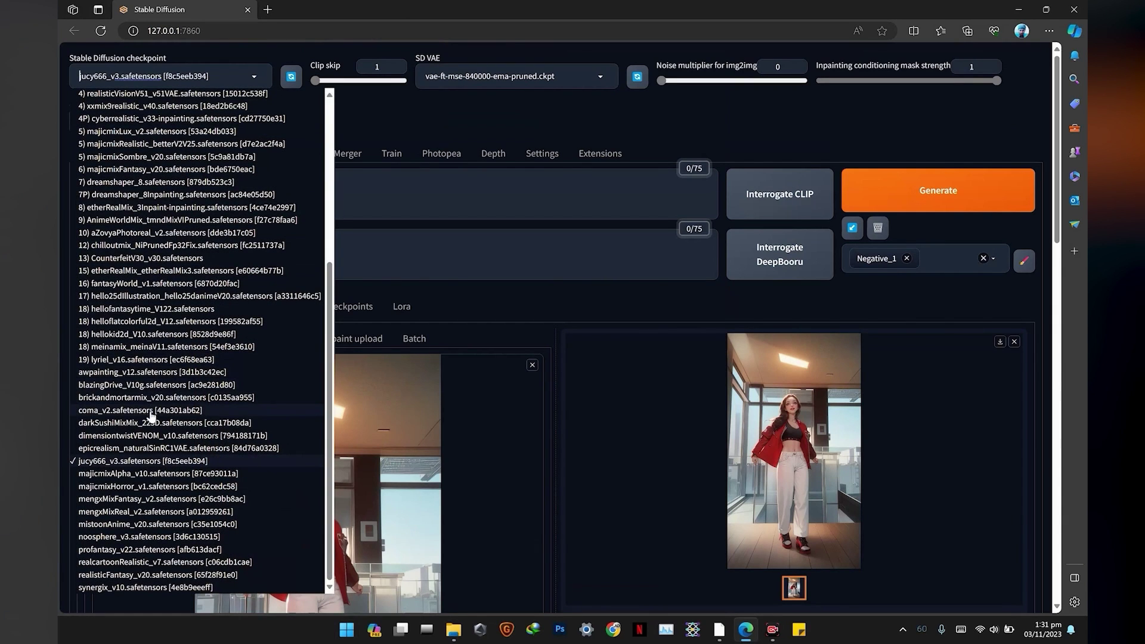
scroll(146, 477, "down", 2)
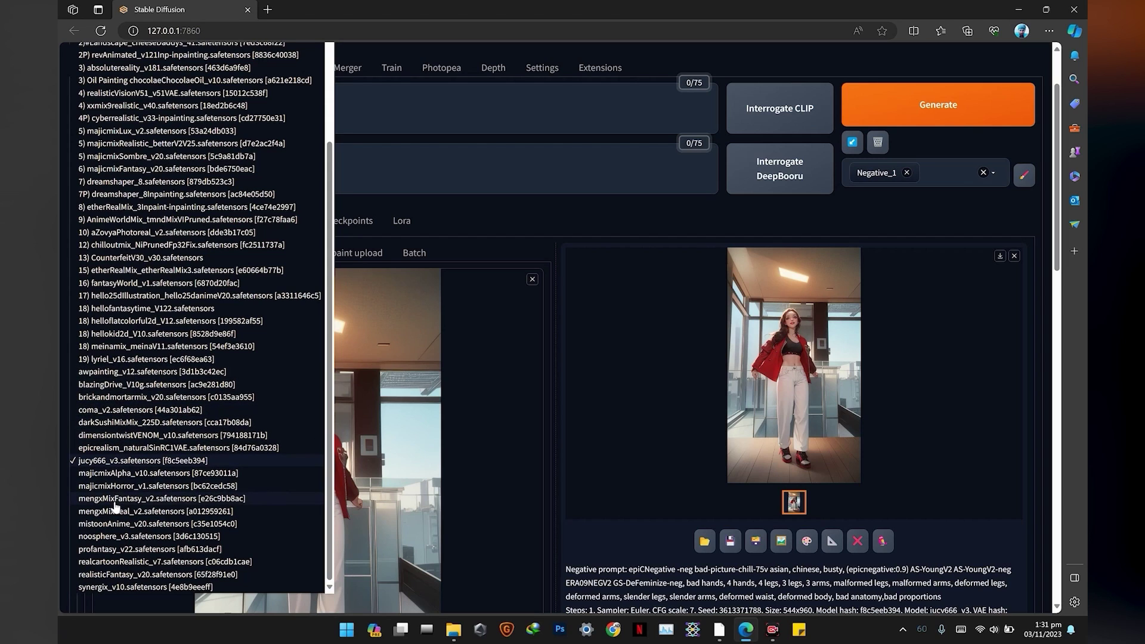
left_click(116, 525)
scroll(138, 511, "up", 2)
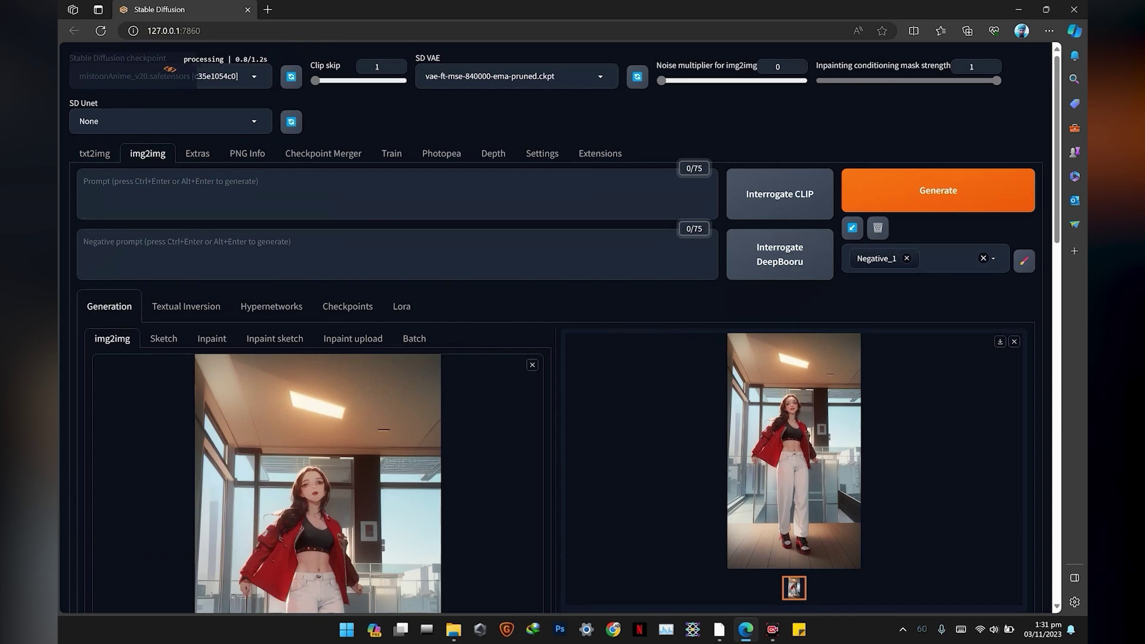
left_click(873, 200)
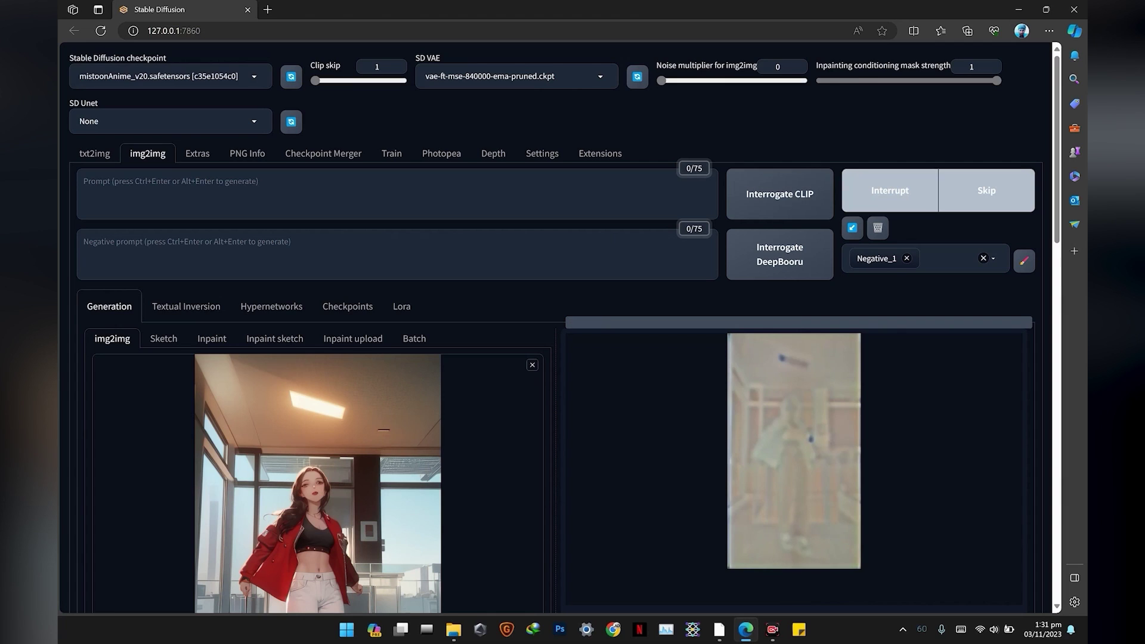
scroll(608, 251, "down", 5)
scroll(607, 256, "up", 2)
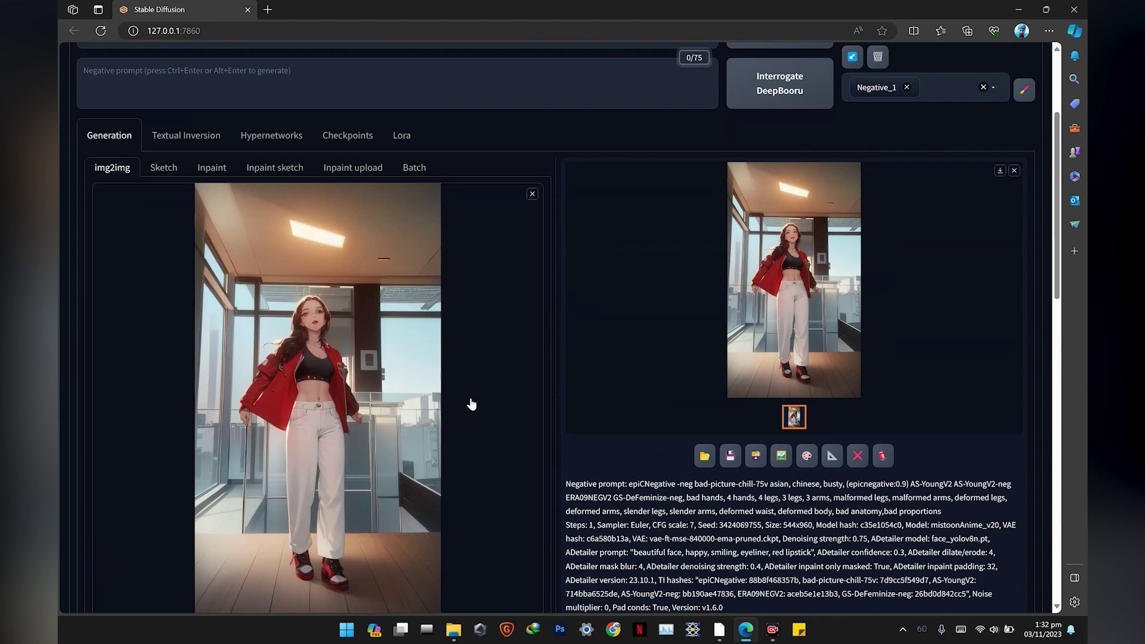
Examine the face in the saved output 00002-3424069755.png up close and close the image viewer
left_click(452, 631)
double_click(571, 150)
scroll(575, 227, "up", 5)
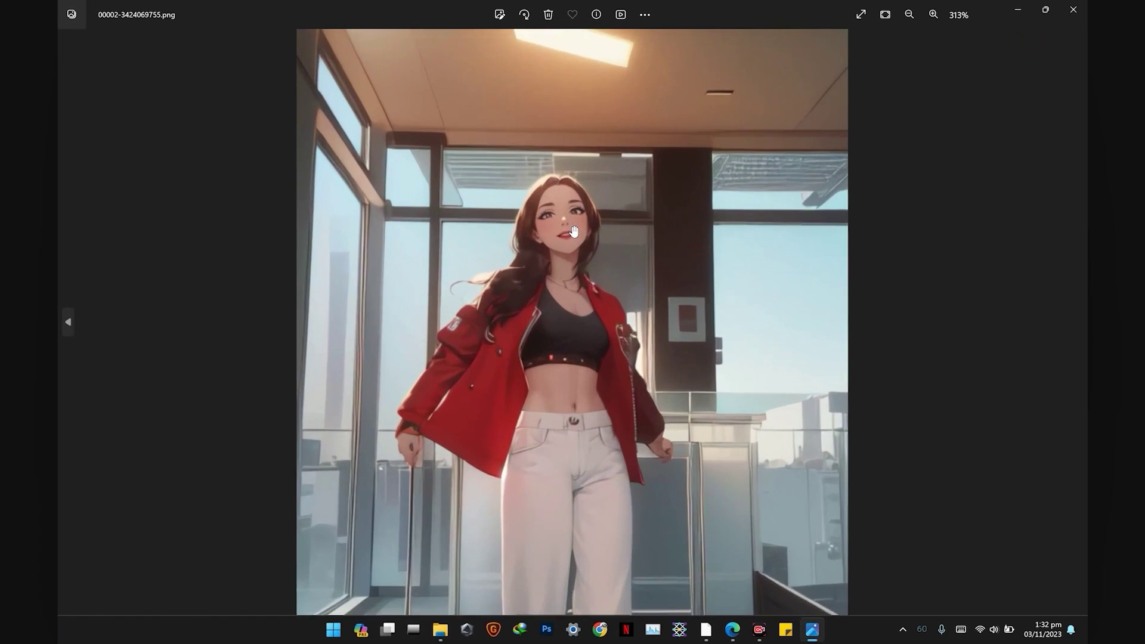
scroll(573, 231, "up", 5)
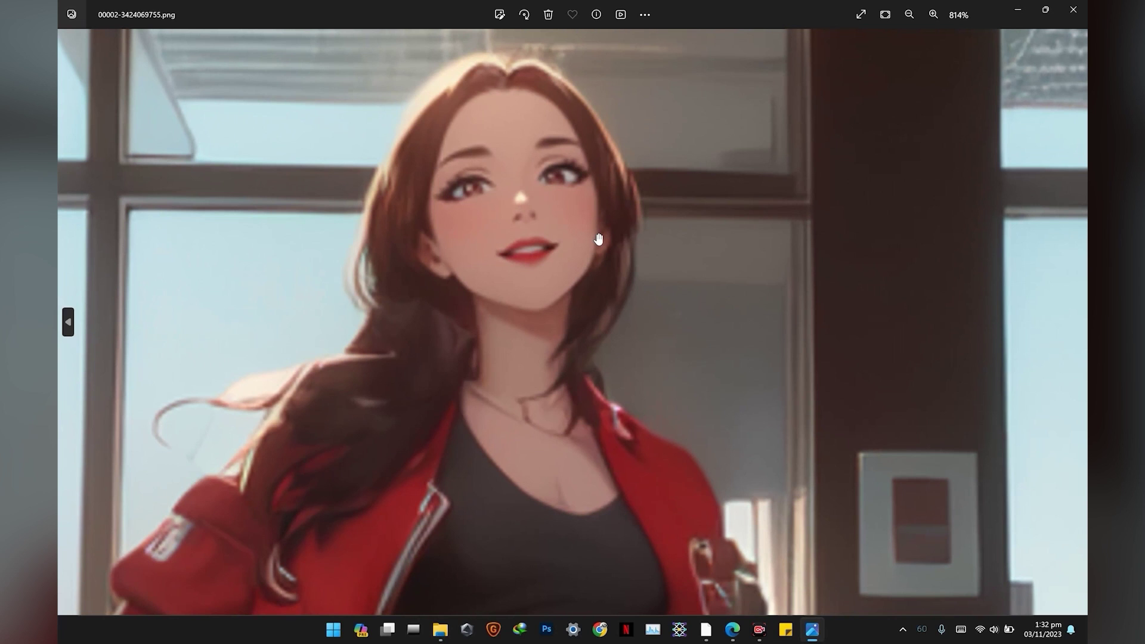
scroll(598, 239, "down", 10)
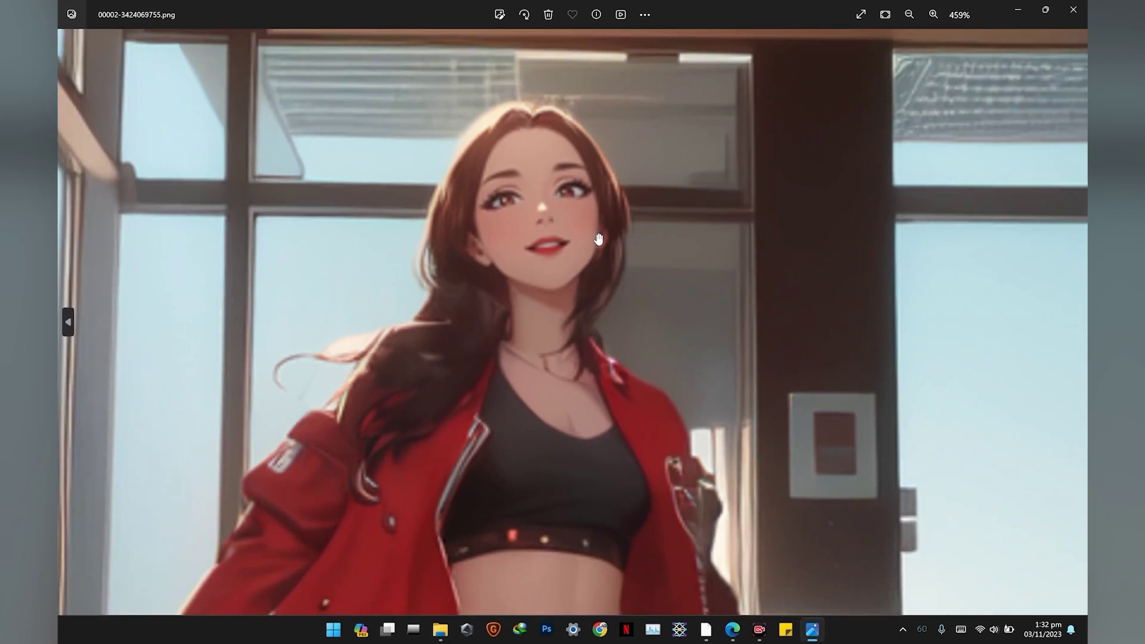
key("alt+F4")
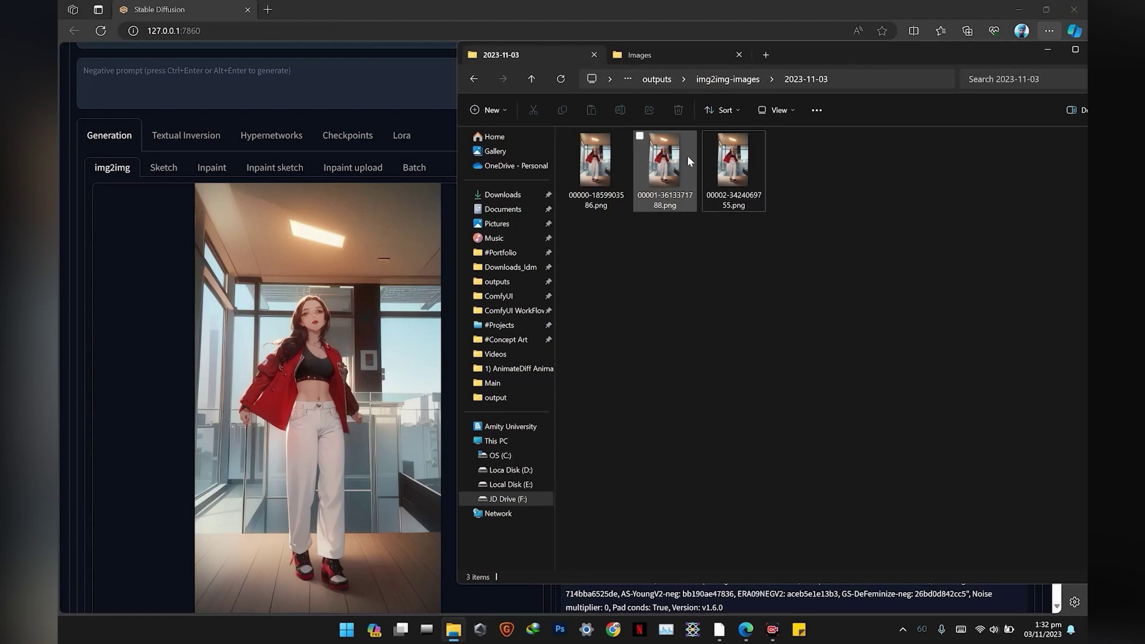
View the original rendered frame Img_00001_.png from the project's Images folder, checking the face up close
left_click(648, 57)
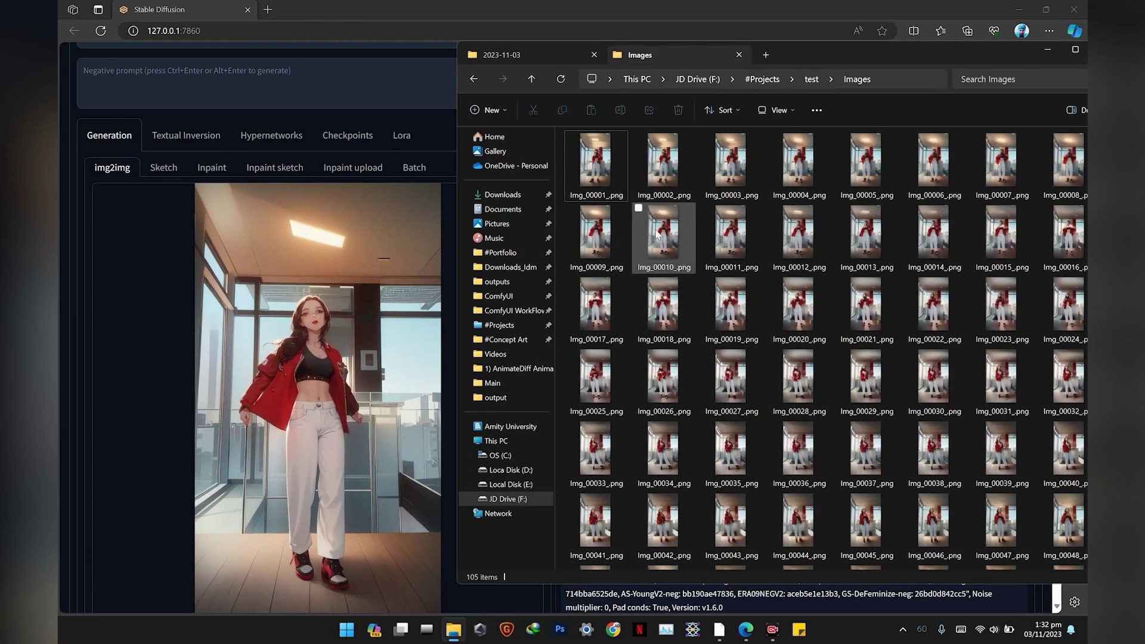
double_click(596, 170)
scroll(587, 246, "up", 5)
scroll(524, 248, "down", 5)
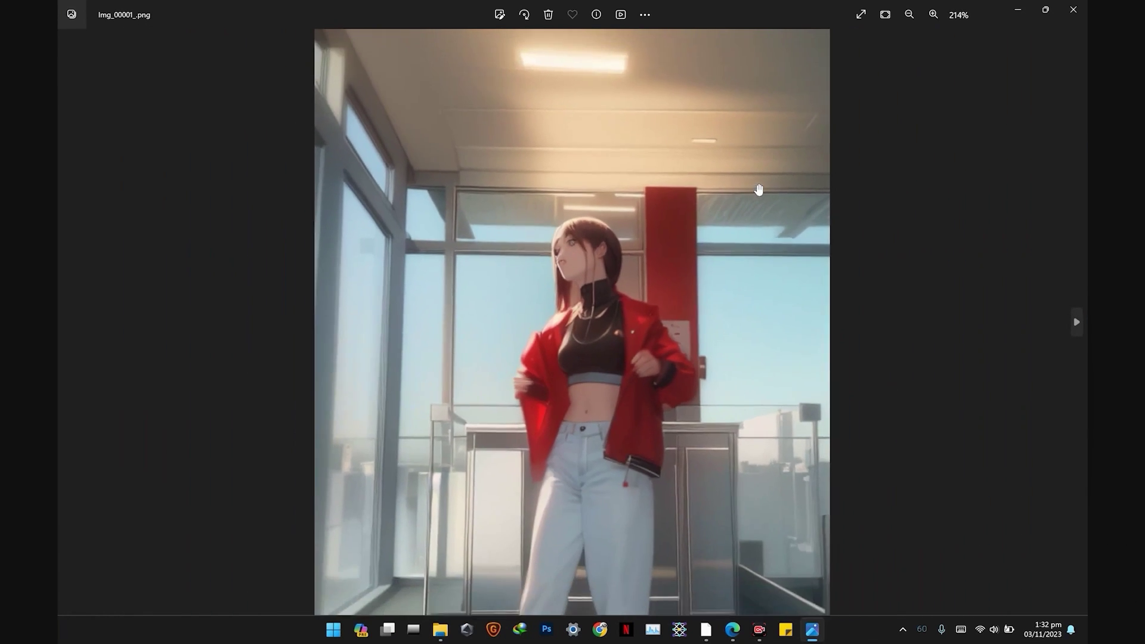
key("alt+F4")
Load Img_00001_.png as the img2img source image and generate its face-fixed version
left_click_drag(442, 242, 382, 250)
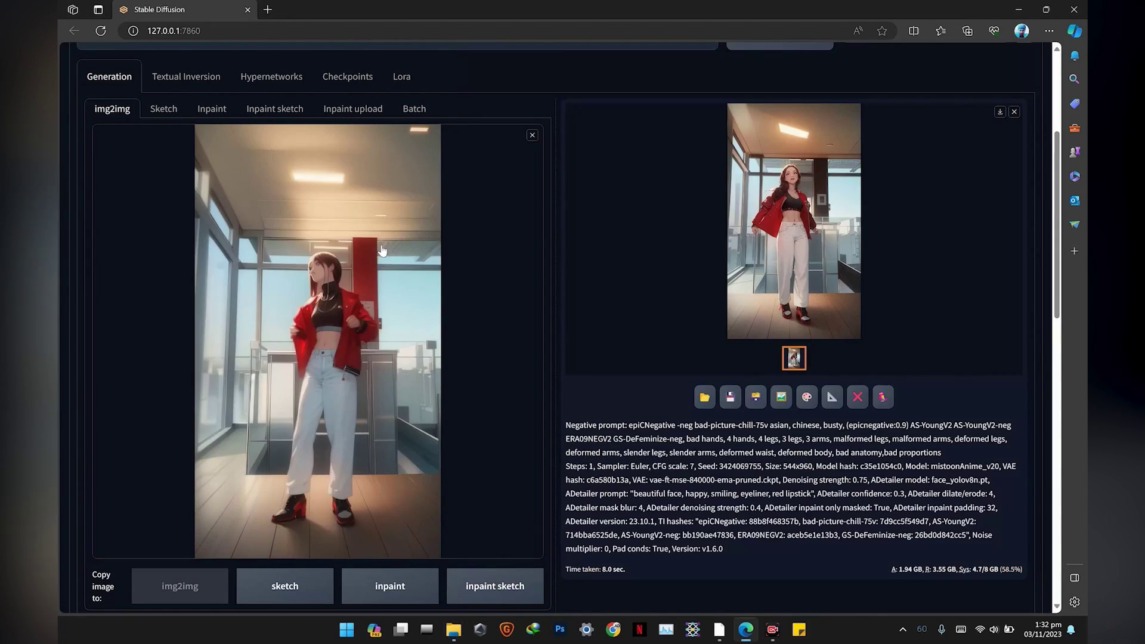
scroll(842, 126, "up", 4)
left_click(903, 178)
scroll(904, 178, "down", 4)
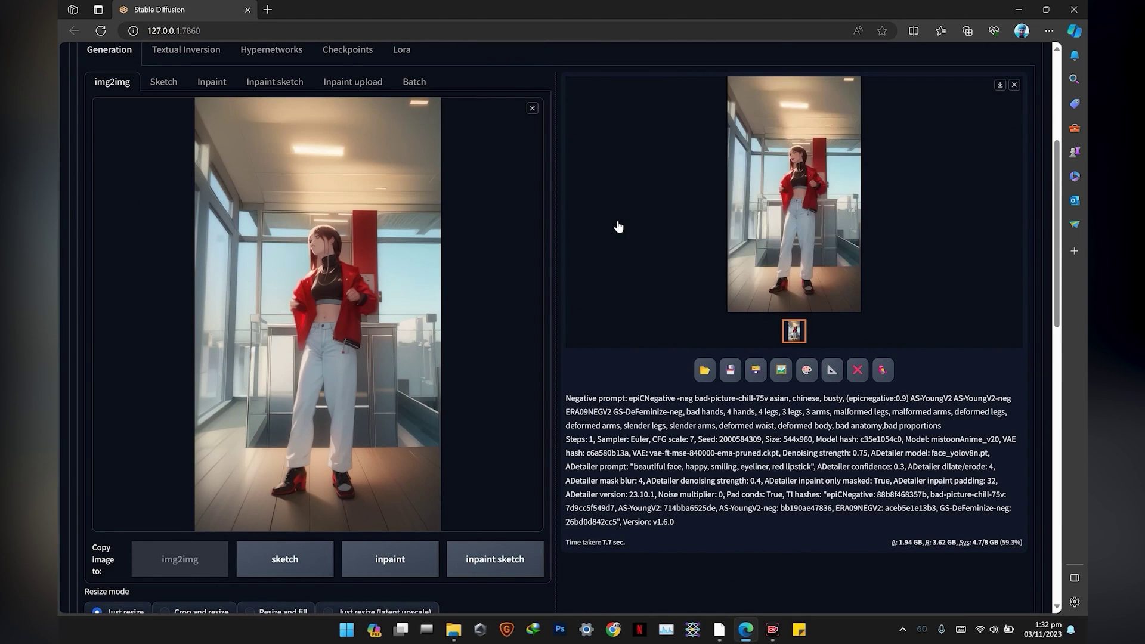
Examine the face in the saved output 00003-2000584309.png up close and close the image viewer
key("alt+Tab")
left_click(568, 55)
double_click(805, 164)
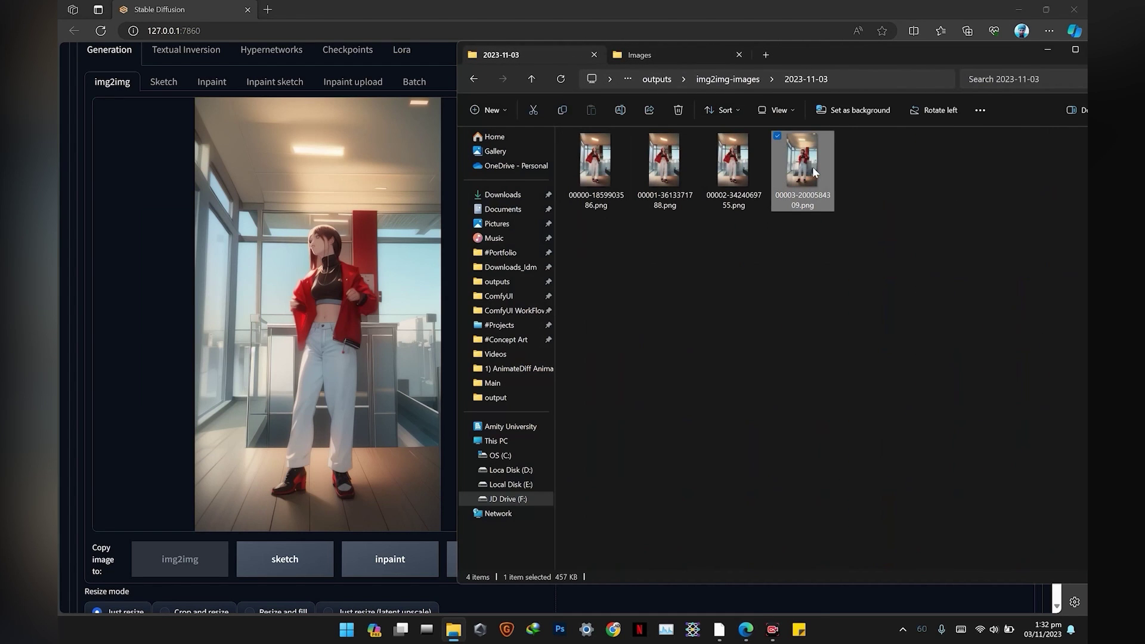
scroll(585, 241, "up", 5)
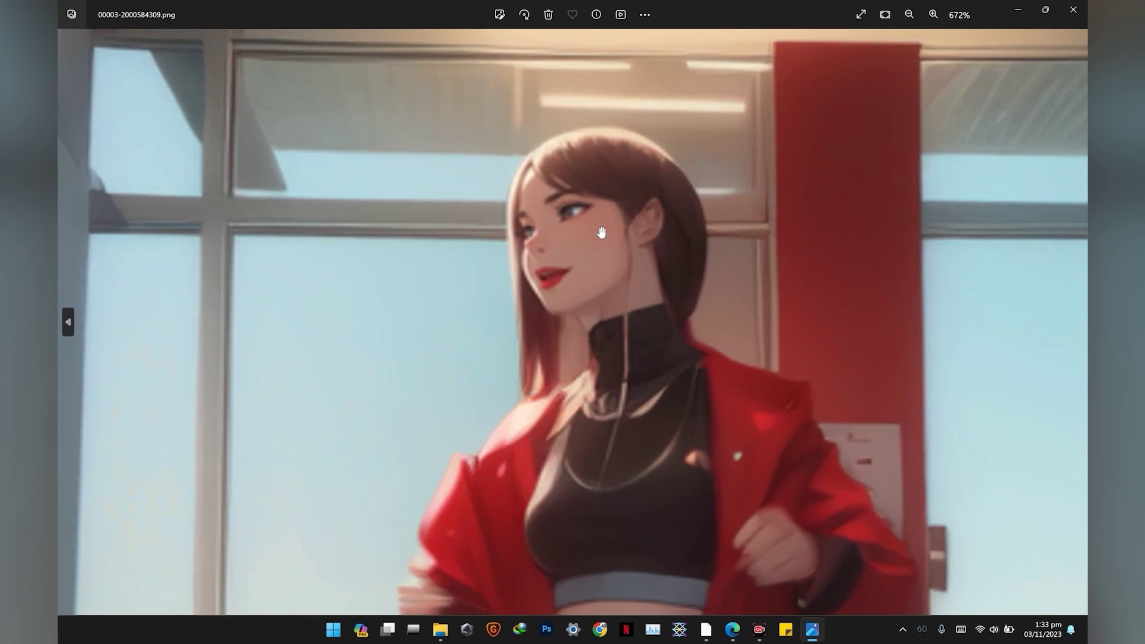
scroll(601, 232, "down", 5)
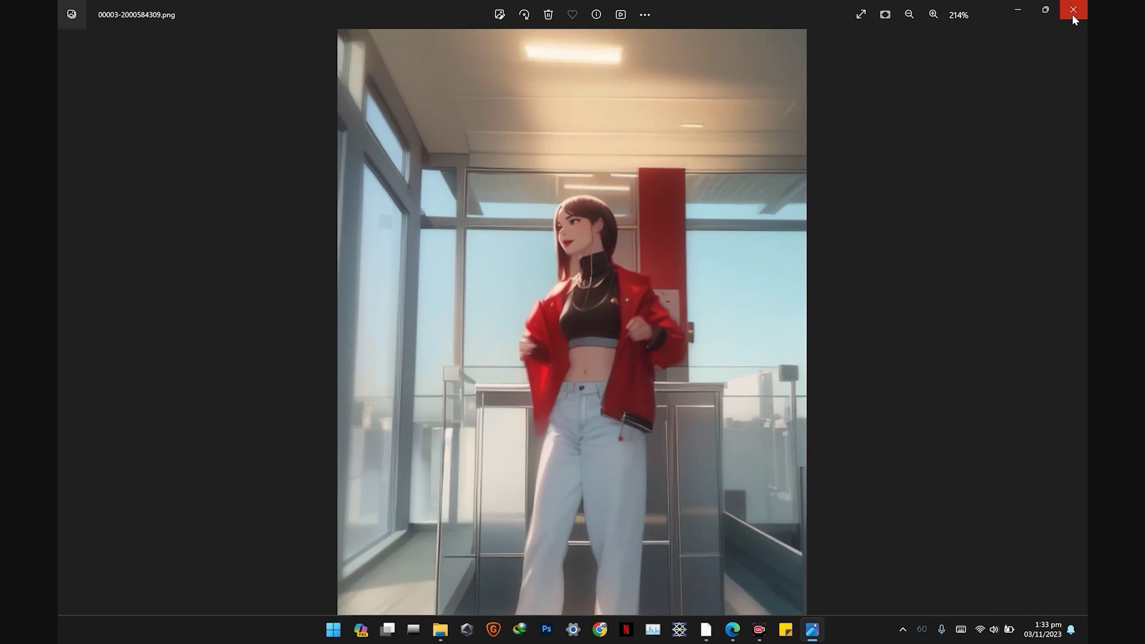
left_click(1073, 10)
Return to Stable Diffusion and set ADetailer's inpaint denoising strength to 0.32
left_click(540, 39)
scroll(316, 322, "down", 15)
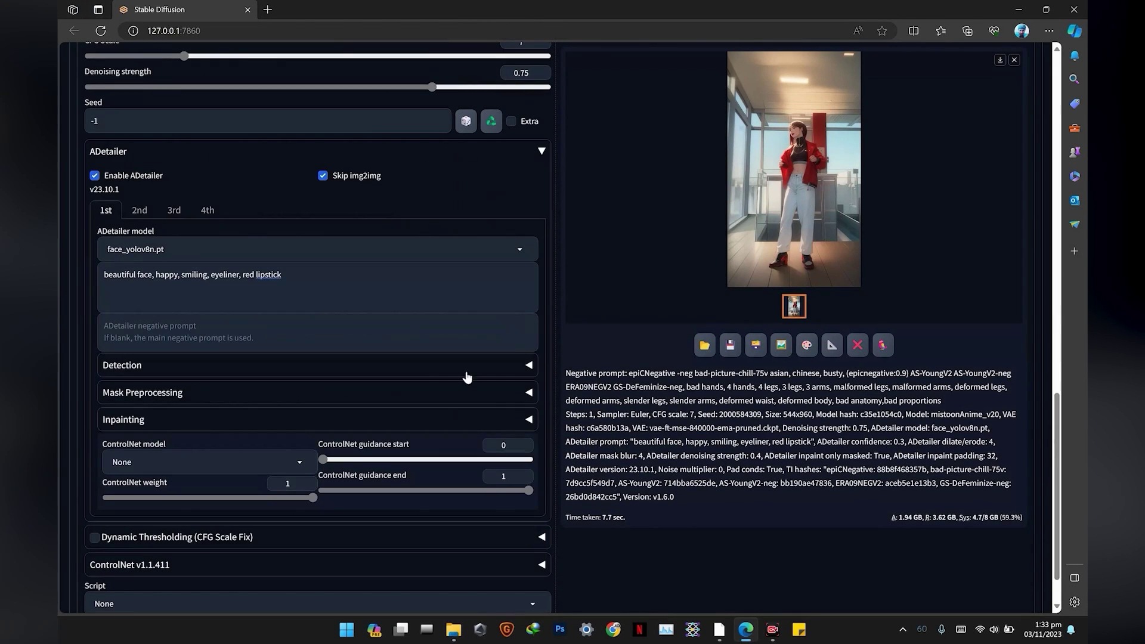
left_click(158, 363)
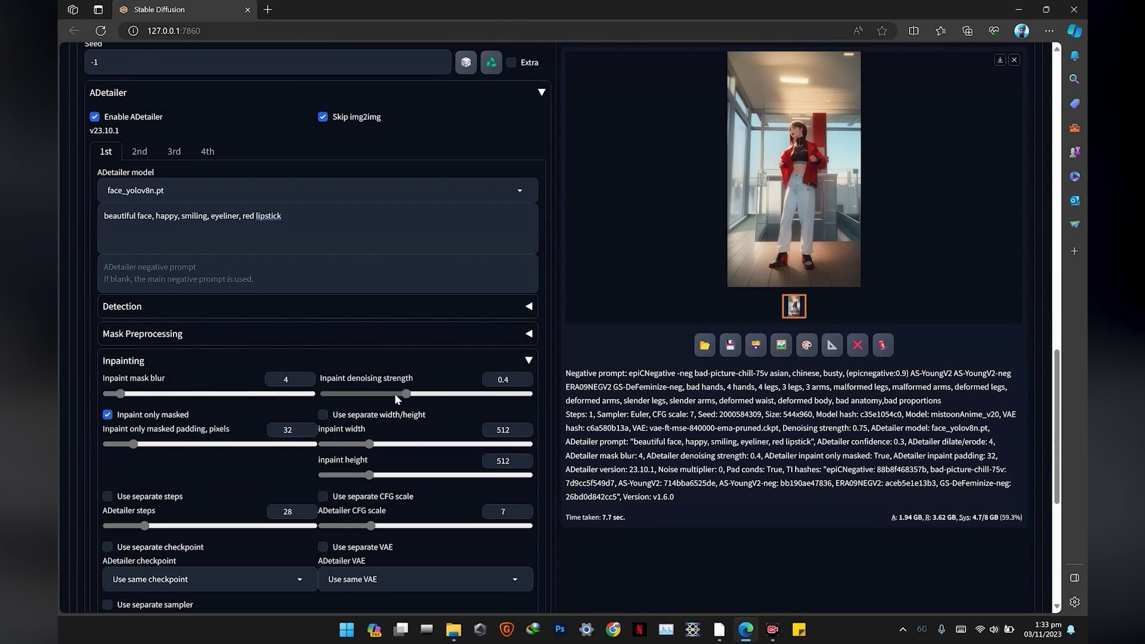
left_click_drag(406, 393, 391, 394)
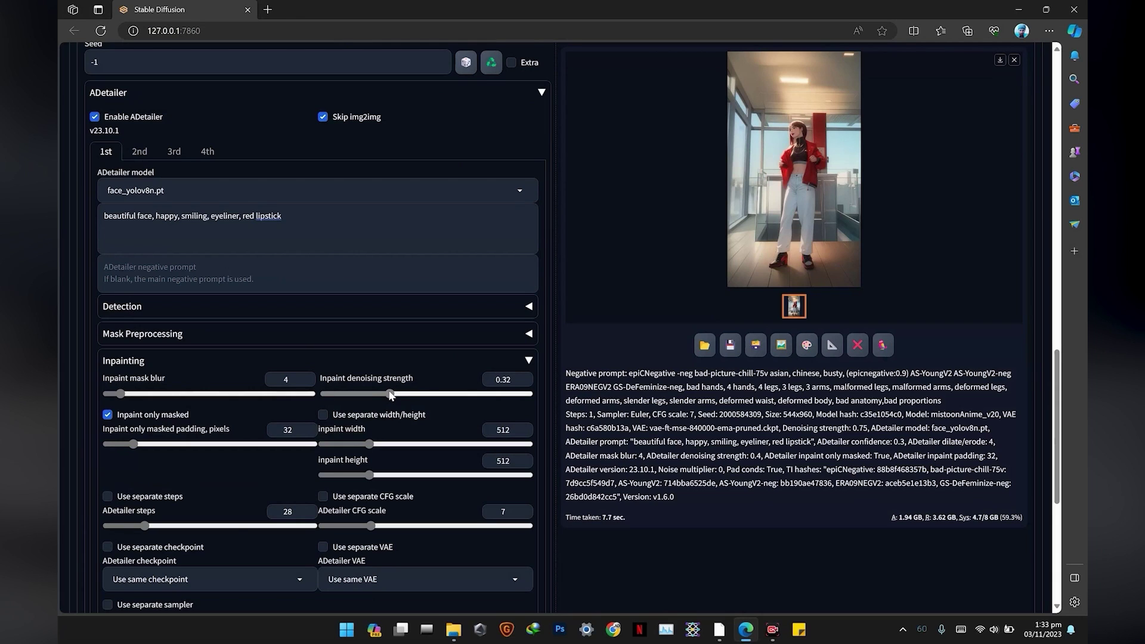
Generate the face-fixed image with the lower denoising and examine the face in 00004-2734291712.png up close
scroll(534, 402, "up", 15)
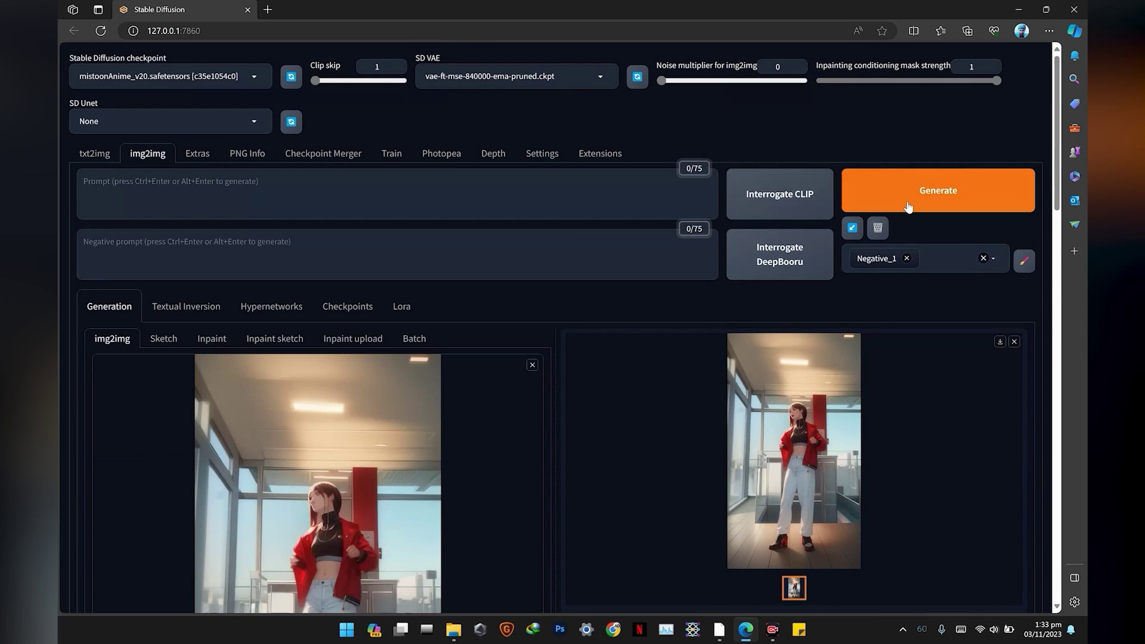
left_click(938, 190)
scroll(768, 313, "down", 4)
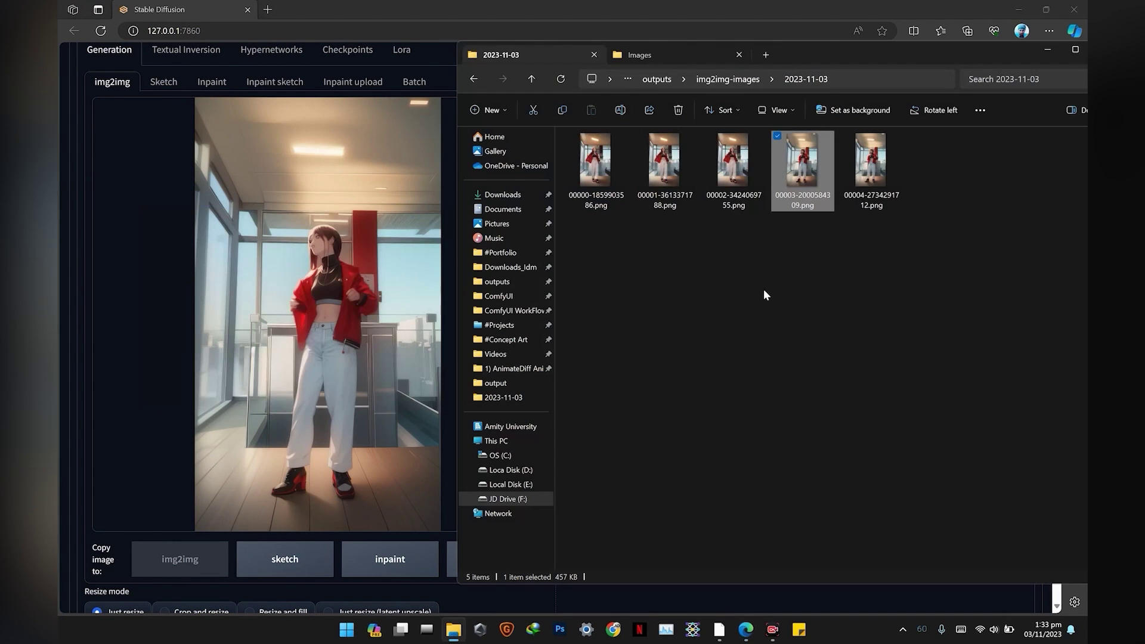
double_click(871, 159)
scroll(564, 227, "up", 5)
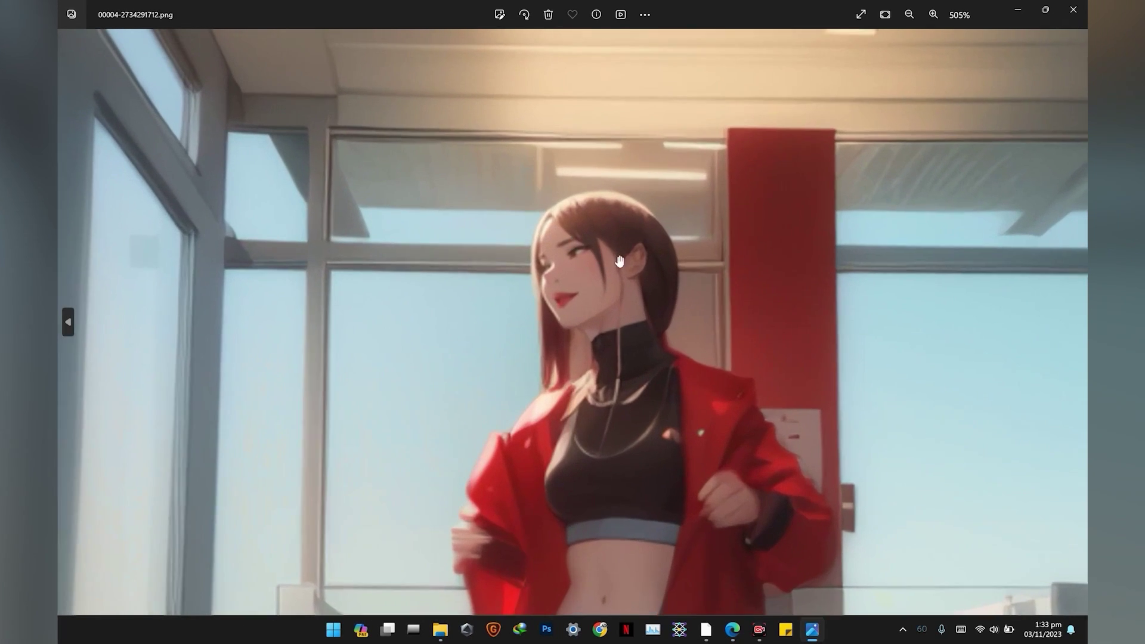
Switch Stable Diffusion's img2img to batch mode and set the input directory to F:\#Projects\test\Images
scroll(649, 267, "down", 10)
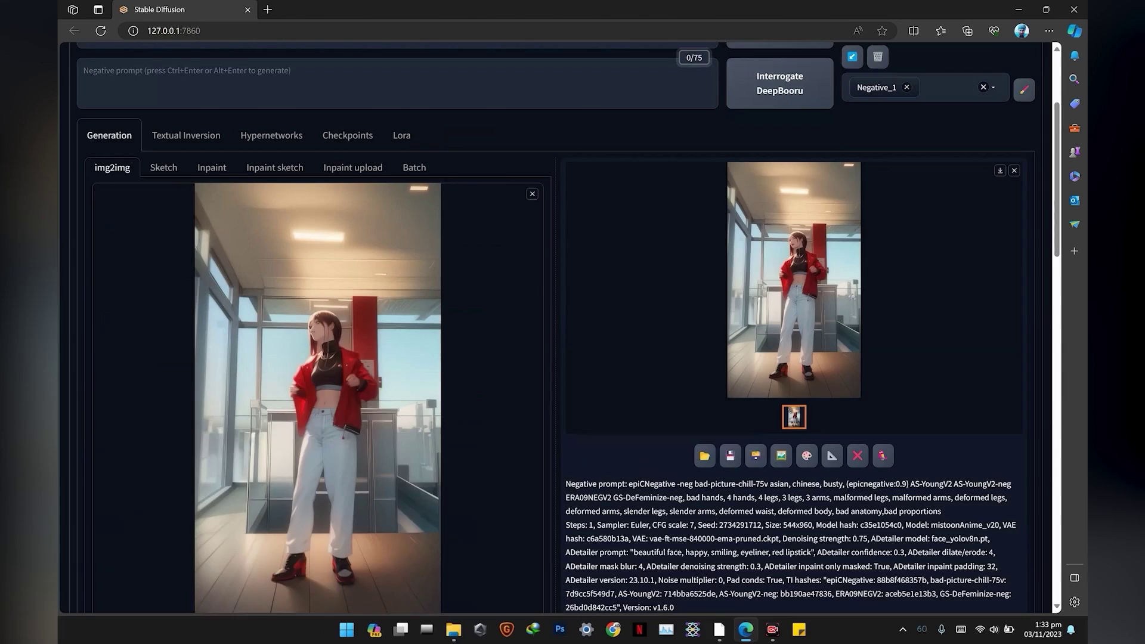
scroll(490, 297, "up", 3)
scroll(489, 300, "down", 3)
left_click(416, 169)
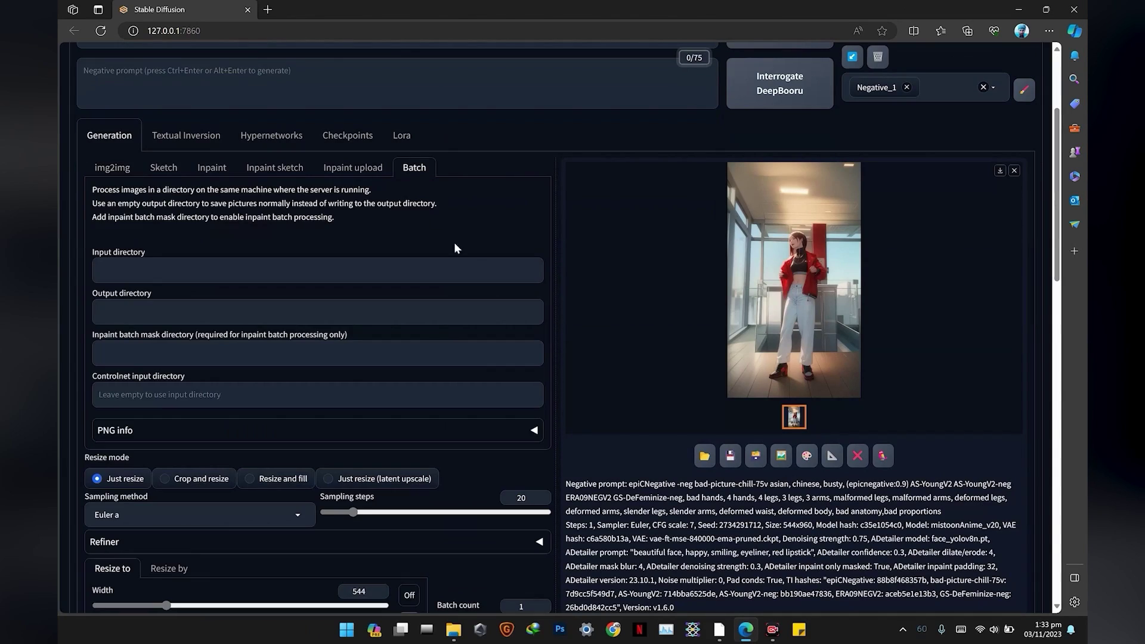
key("alt+Tab")
left_click(656, 63)
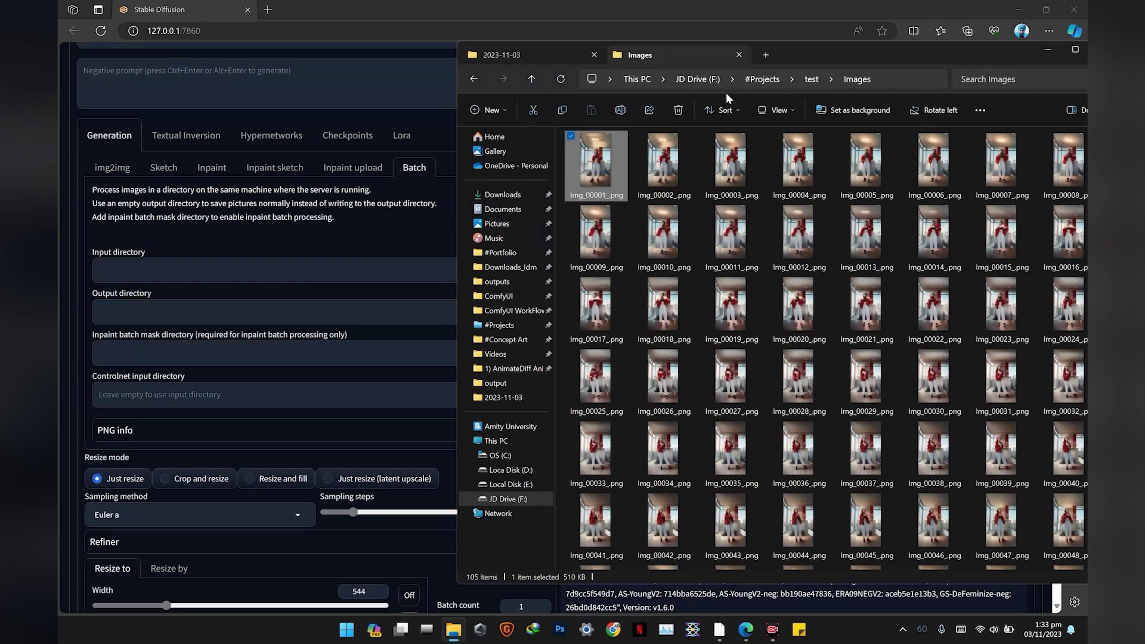
left_click(889, 77)
key("ctrl+c")
left_click(318, 270)
key("ctrl+v")
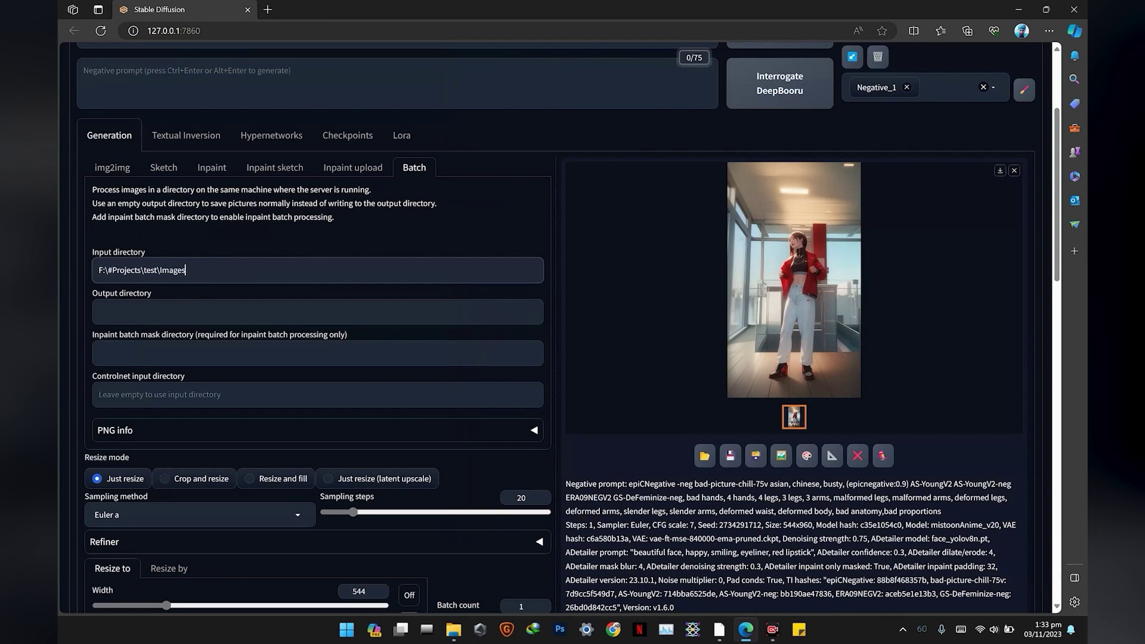
Create a folder named Face Fixed inside the test project folder and open it
key("alt+Tab")
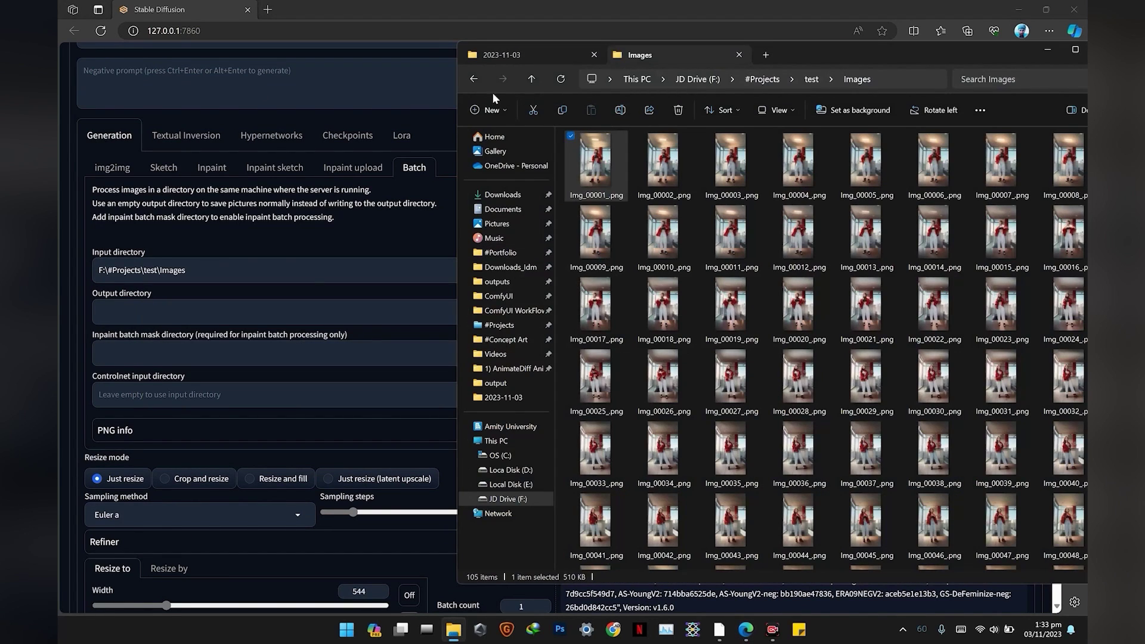
left_click(474, 80)
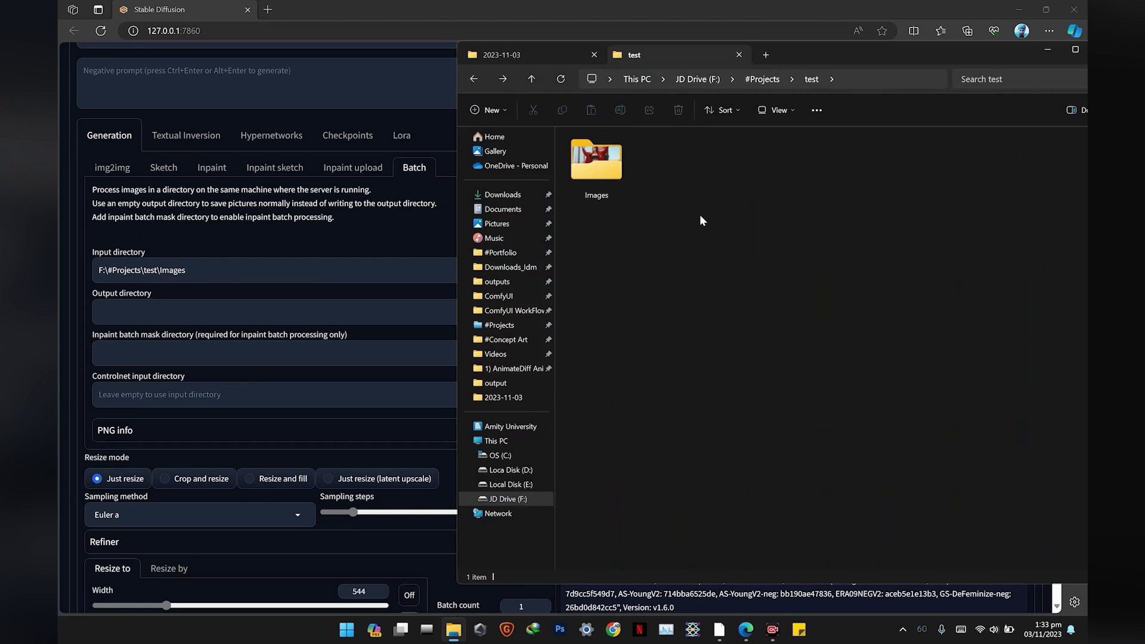
key("ctrl+shift+n")
type("Face Fixed")
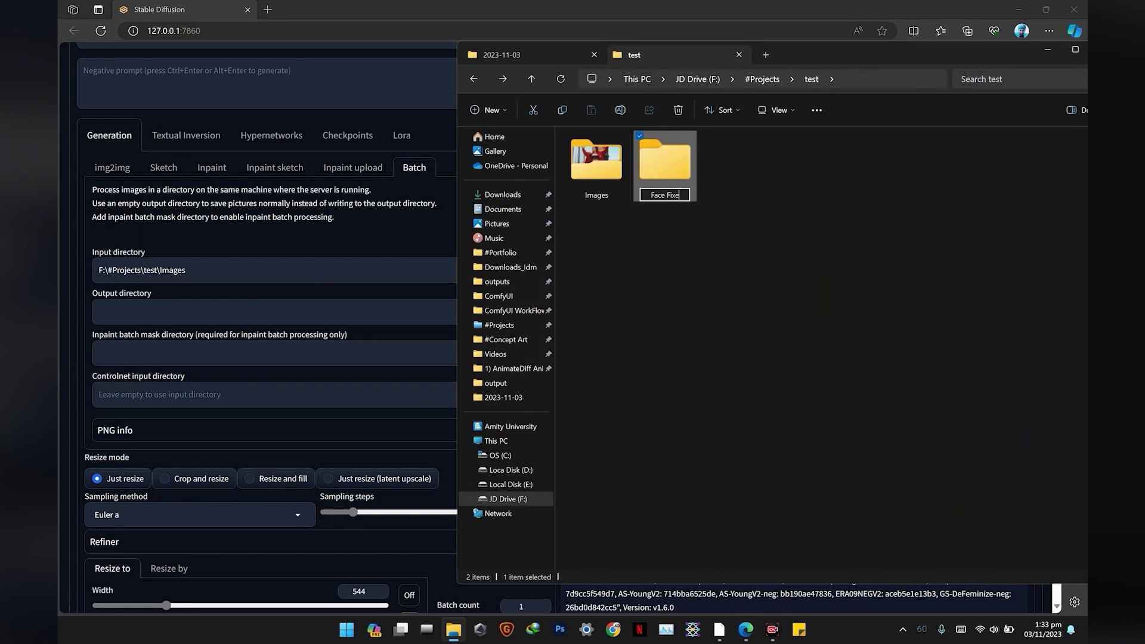
key("Return")
key("Return")
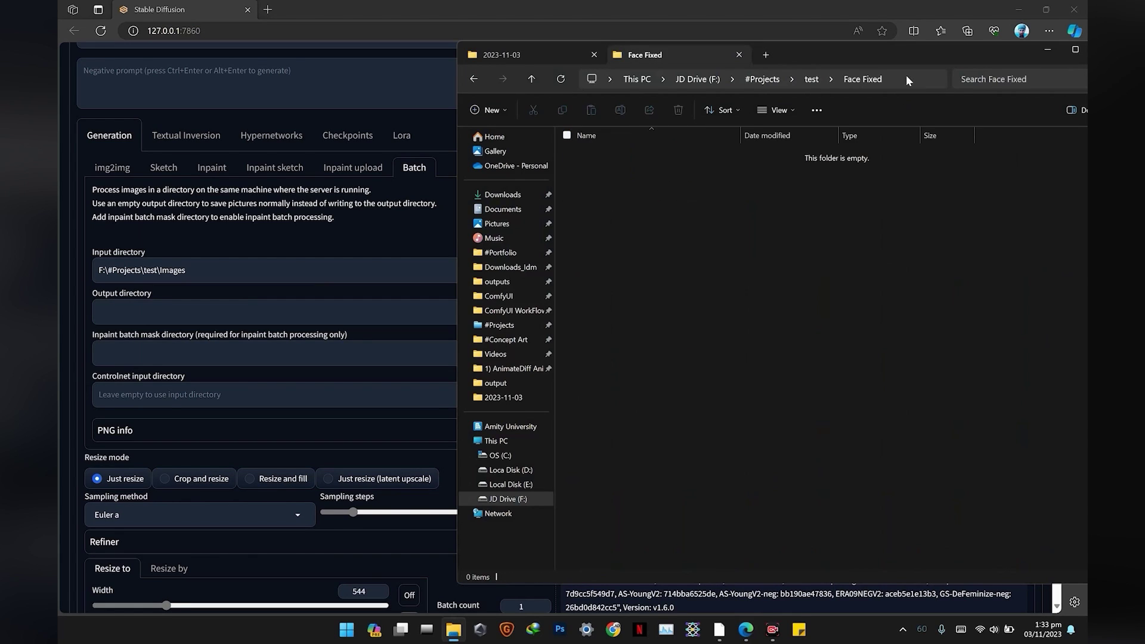
Set the batch output directory to F:\#Projects\test\Face Fixed and start generating the batch
left_click(909, 80)
key("ctrl+c")
left_click(256, 311)
key("ctrl+v")
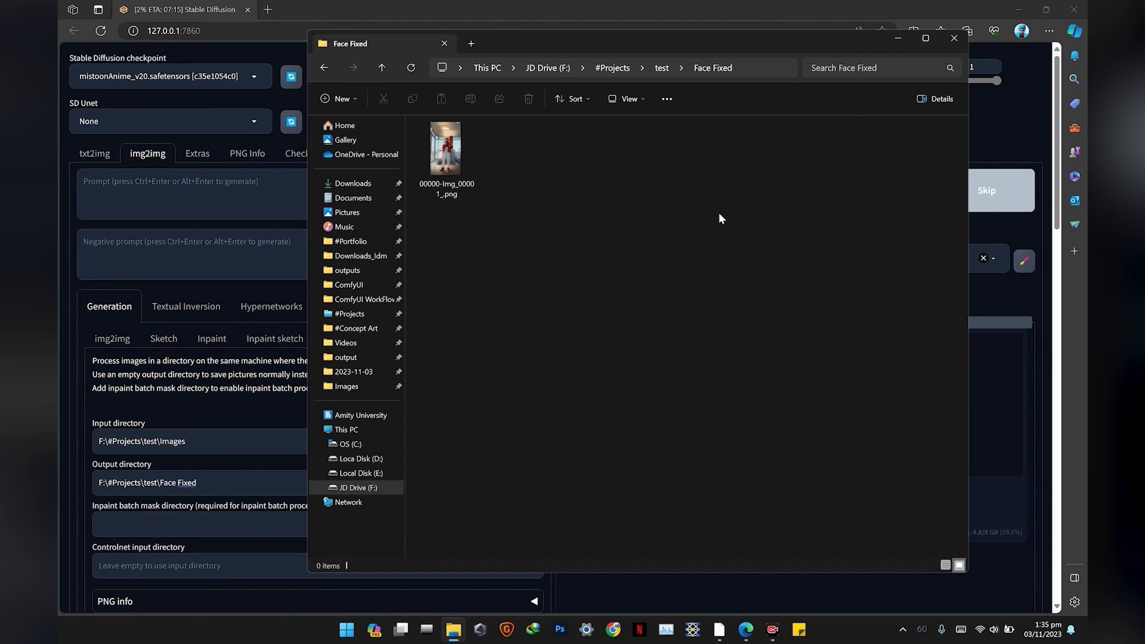
Examine the face in the batch output 00000-Img_00001_.png up close and close the image viewer
double_click(456, 145)
scroll(599, 362, "up", 8)
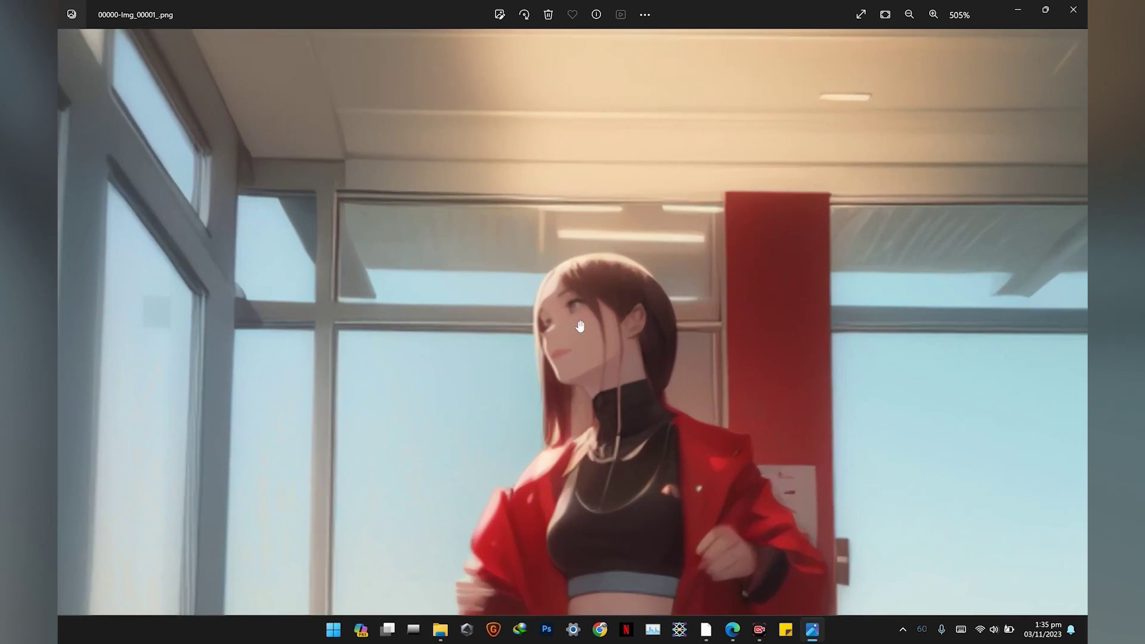
scroll(599, 362, "down", 4)
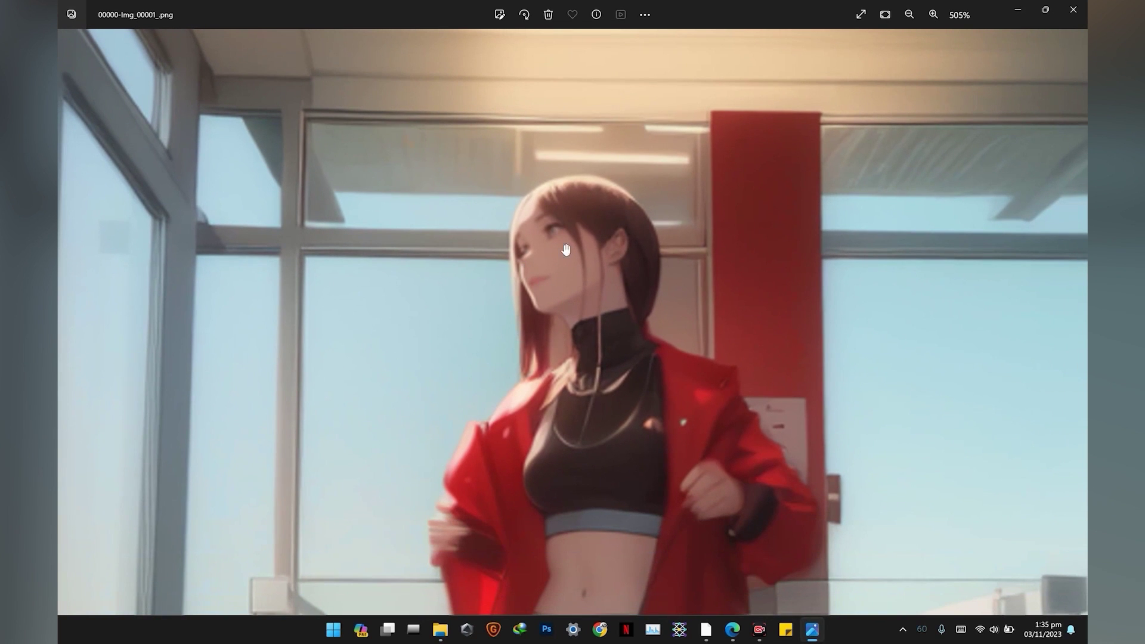
scroll(565, 249, "down", 8)
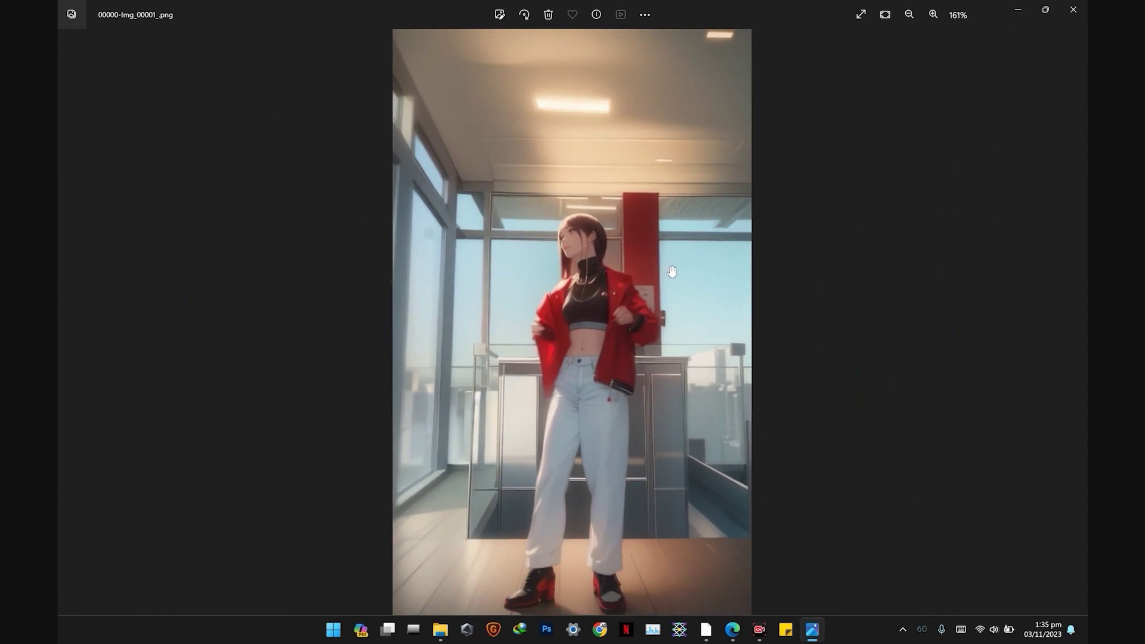
scroll(679, 271, "down", 1)
left_click(1074, 10)
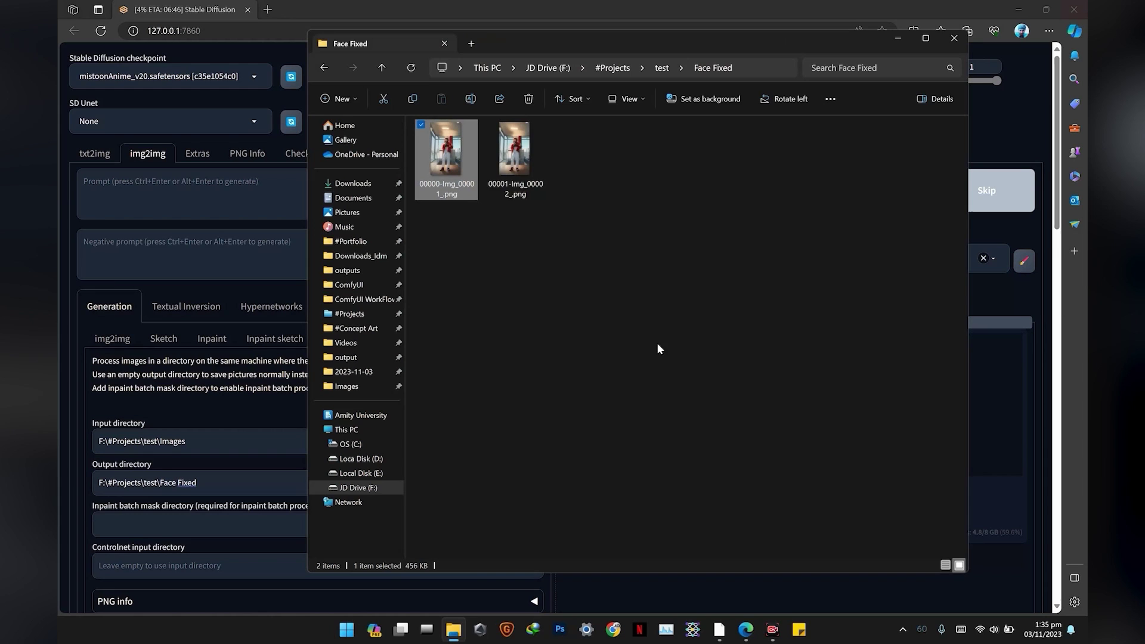
Compare the face-fixed frames 00000-Img_00001_.png and 00001-Img_00002_.png in the image viewer and close it
double_click(476, 174)
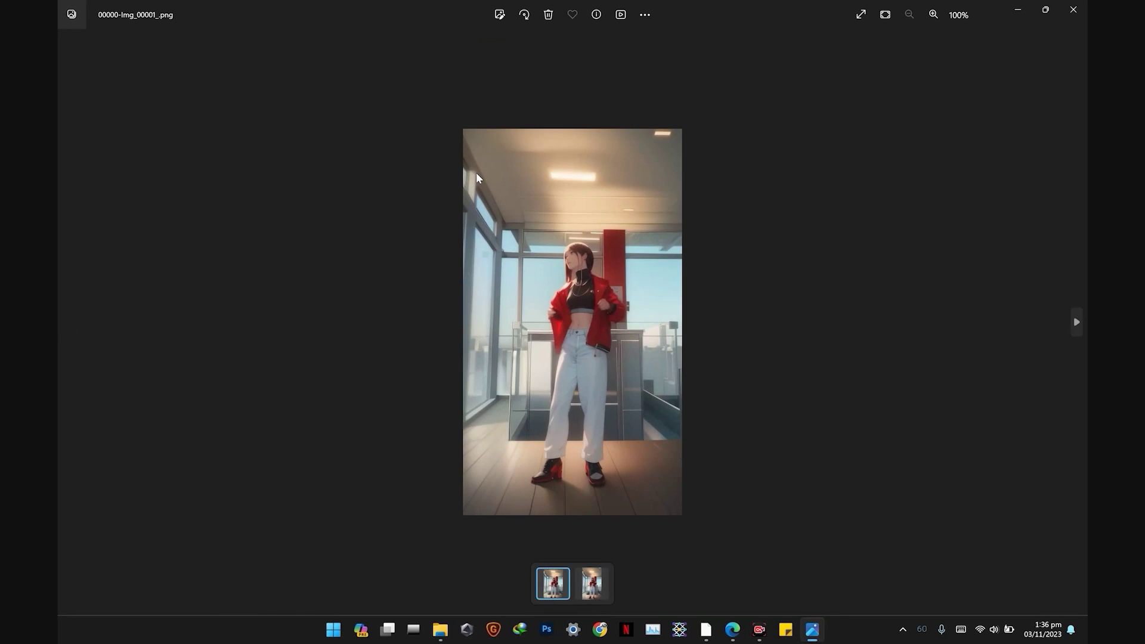
scroll(476, 173, "up", 3)
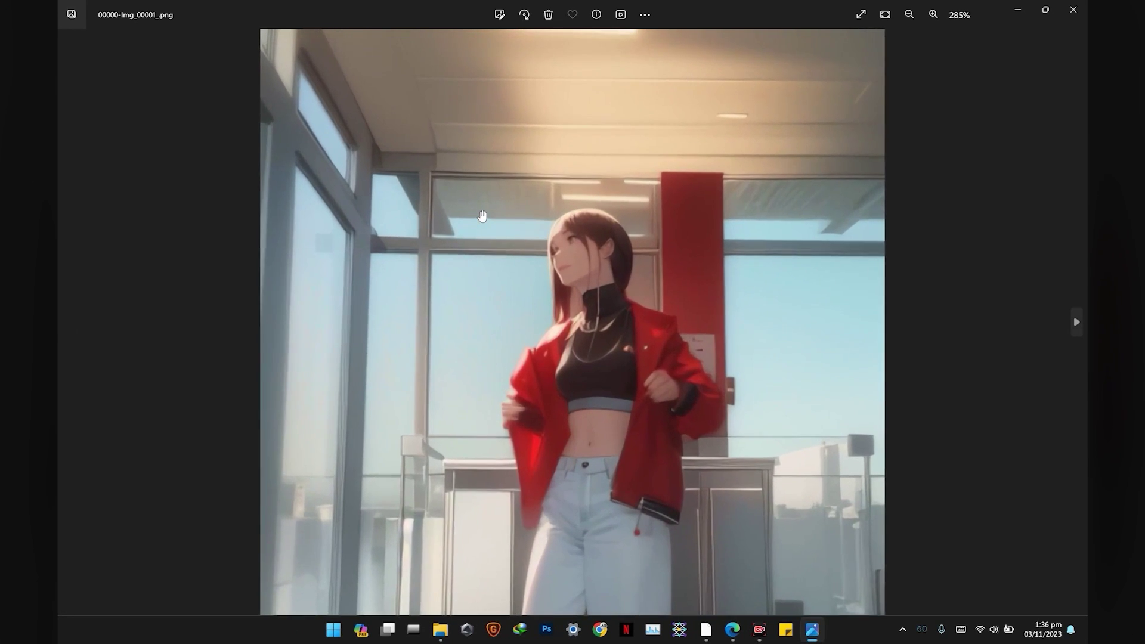
scroll(483, 216, "down", 2)
key("Right")
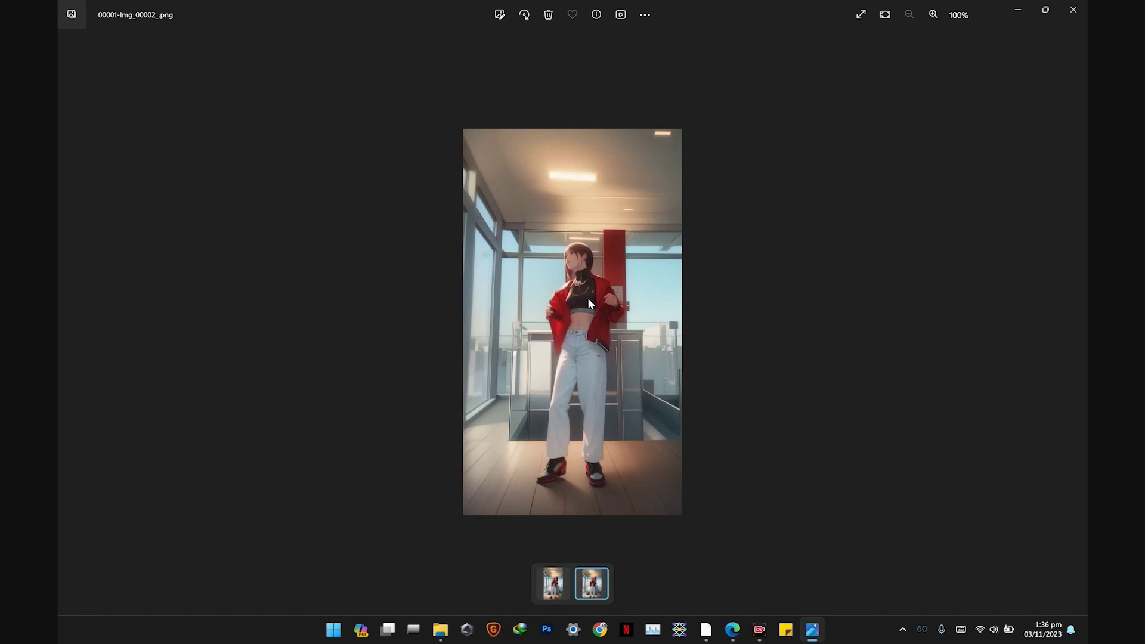
key("Left")
left_click(1084, 7)
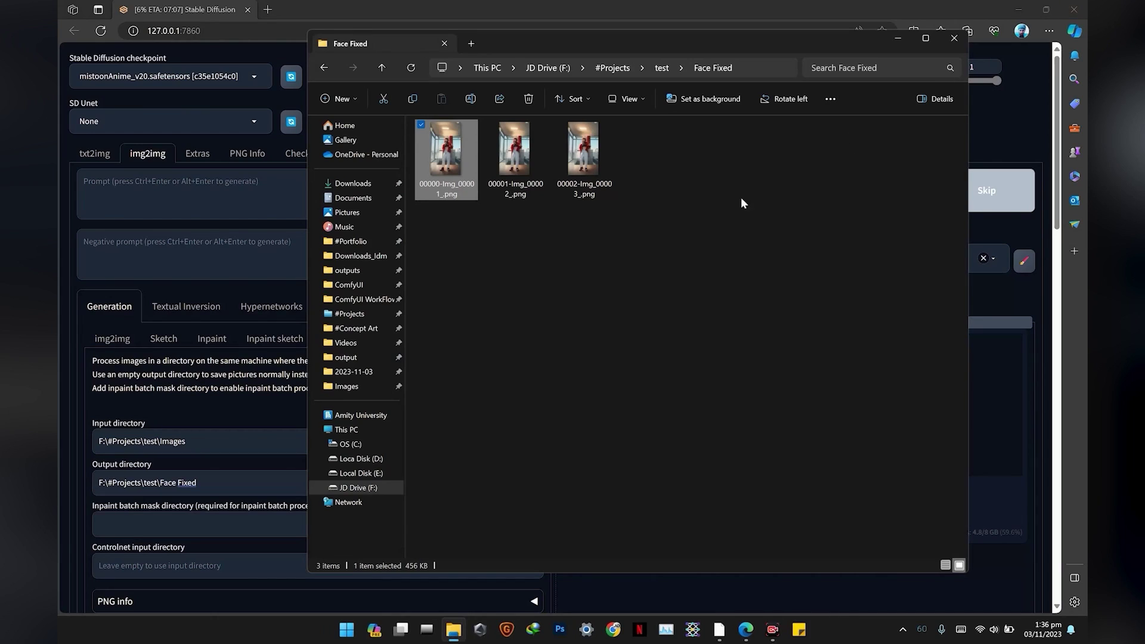
Check the batch's progress in Stable Diffusion and return to the Face Fixed folder
left_click(636, 306)
left_click(582, 7)
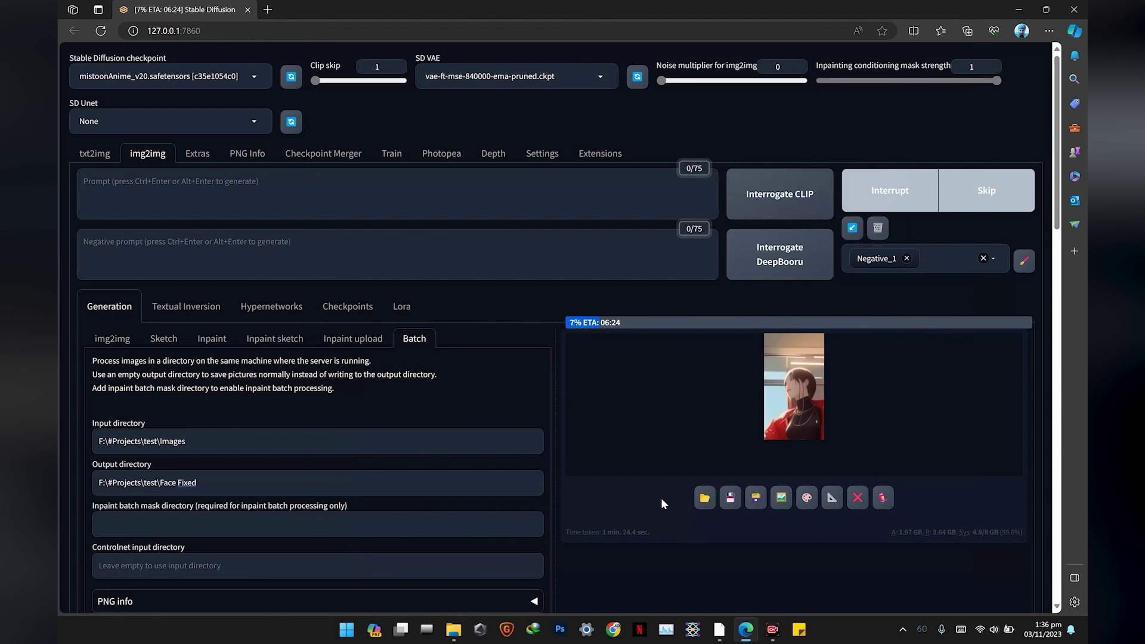
left_click(454, 628)
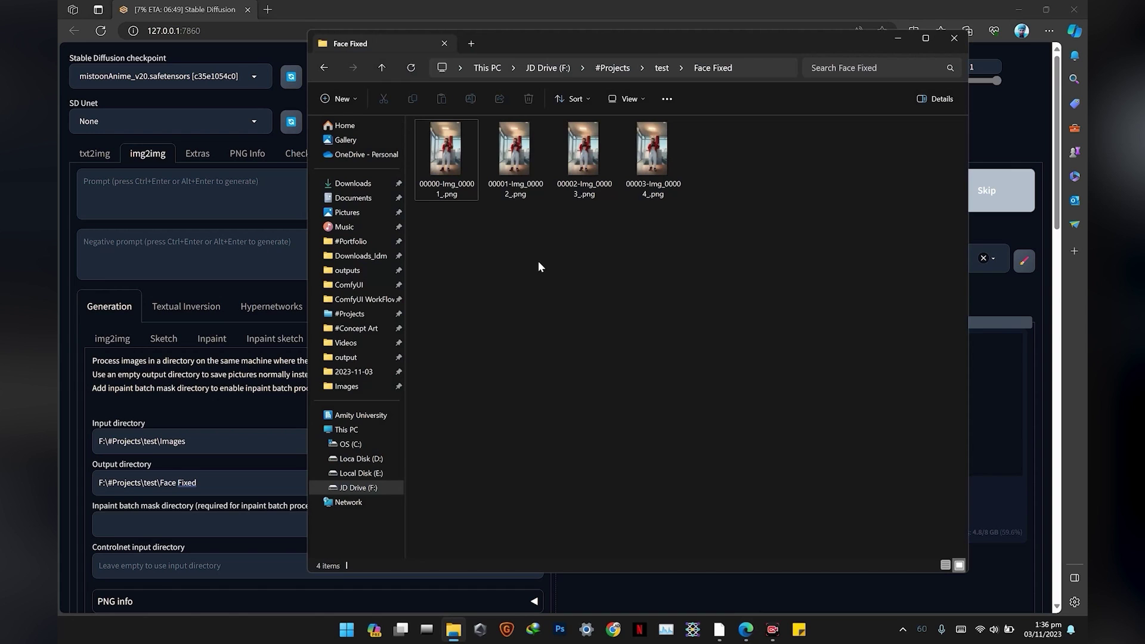
Go through the first face-fixed frames one after another, starting from 00000-Img_00001_.png, to check facial consistency
double_click(446, 156)
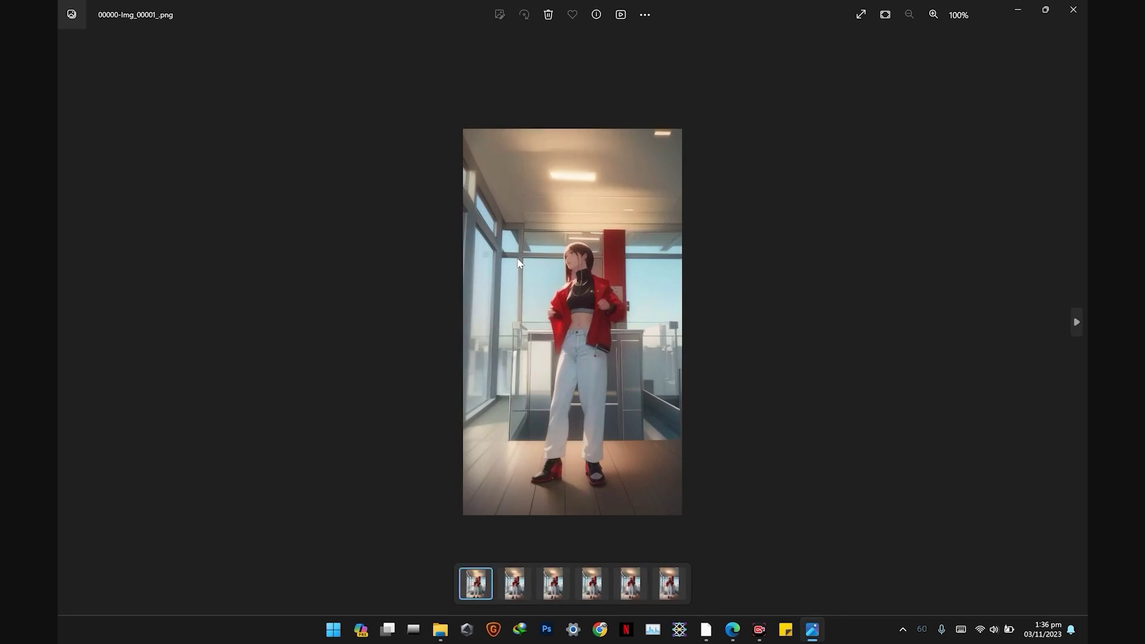
scroll(595, 233, "up", 3)
key("Right")
key("Right")
key("Right")
key("Right")
left_click(884, 14)
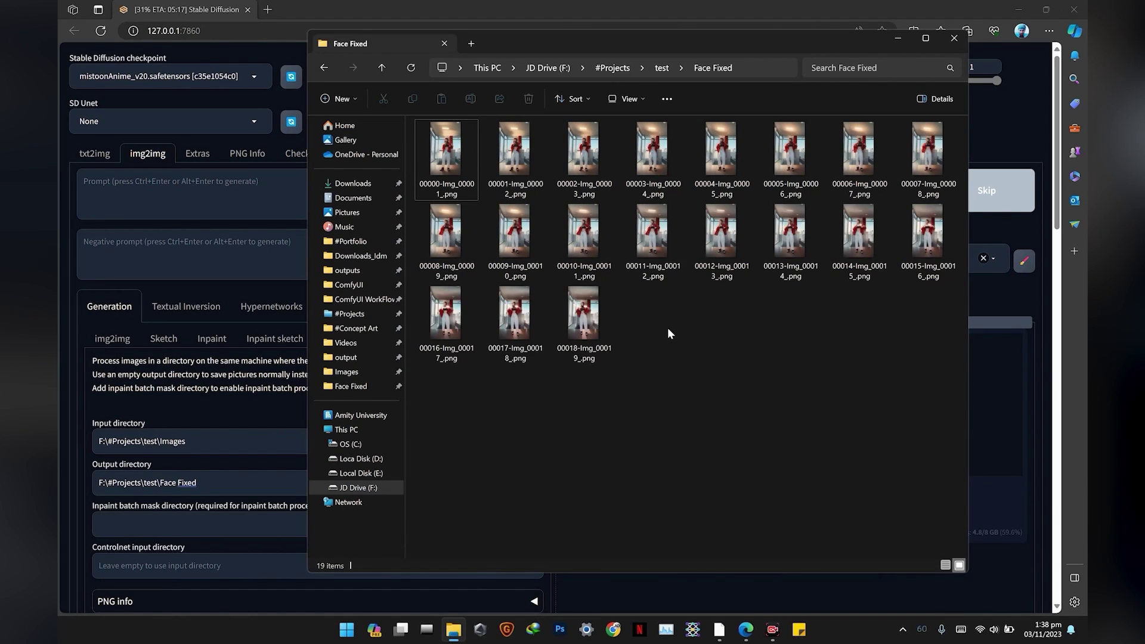
double_click(668, 329)
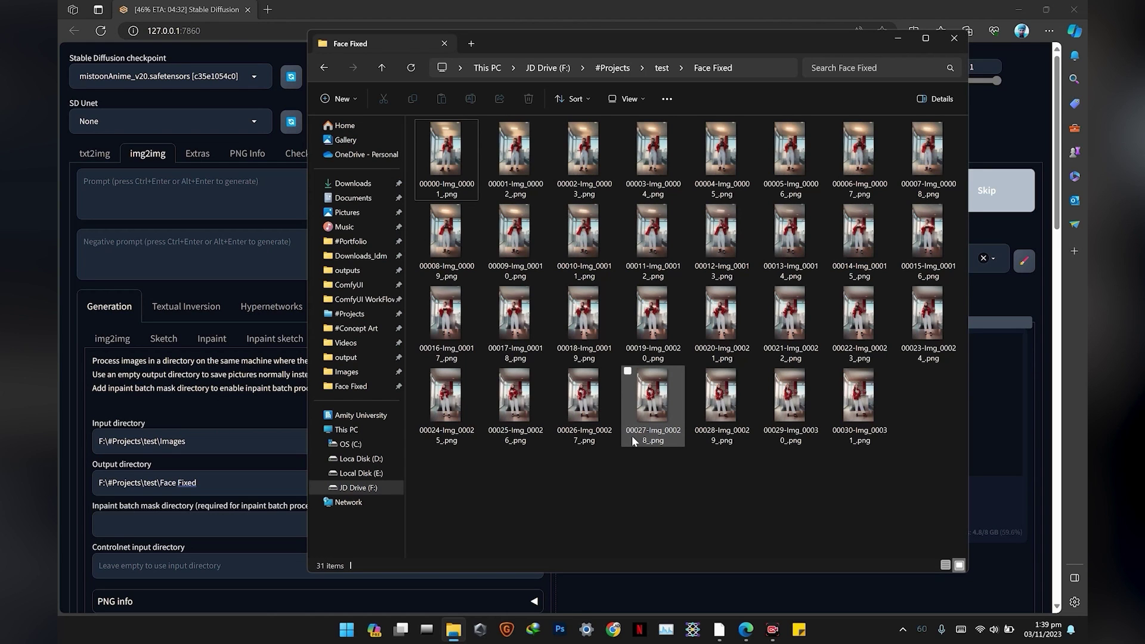
double_click(632, 435)
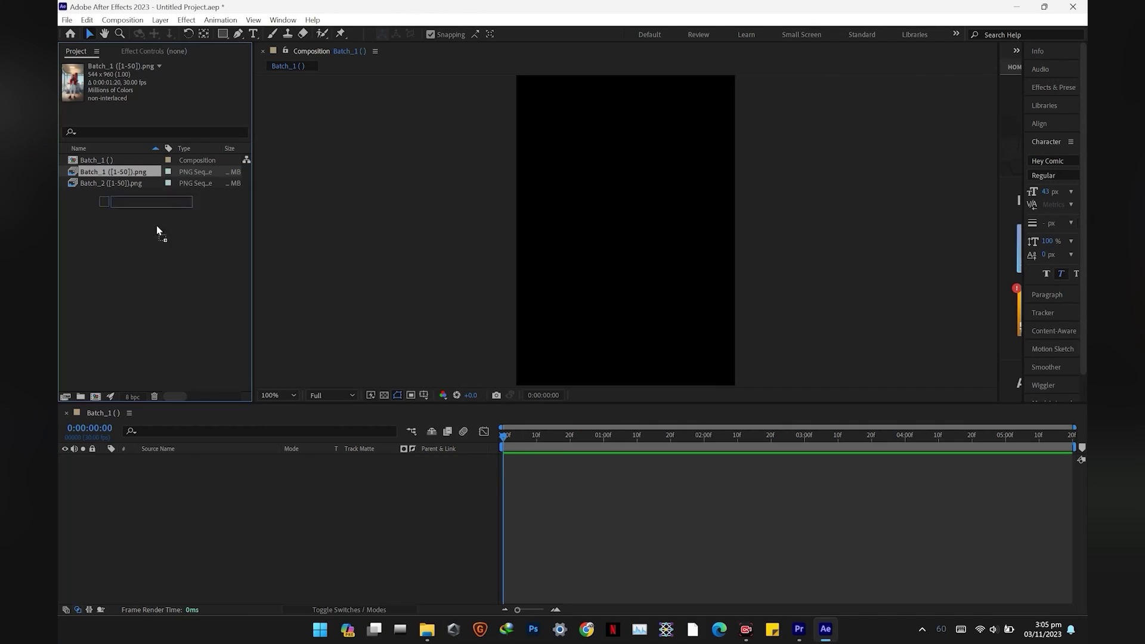
In After Effects, place the Batch_1 and Batch_2 PNG sequences end to end in the composition and scrub through both
left_click_drag(158, 231, 179, 441)
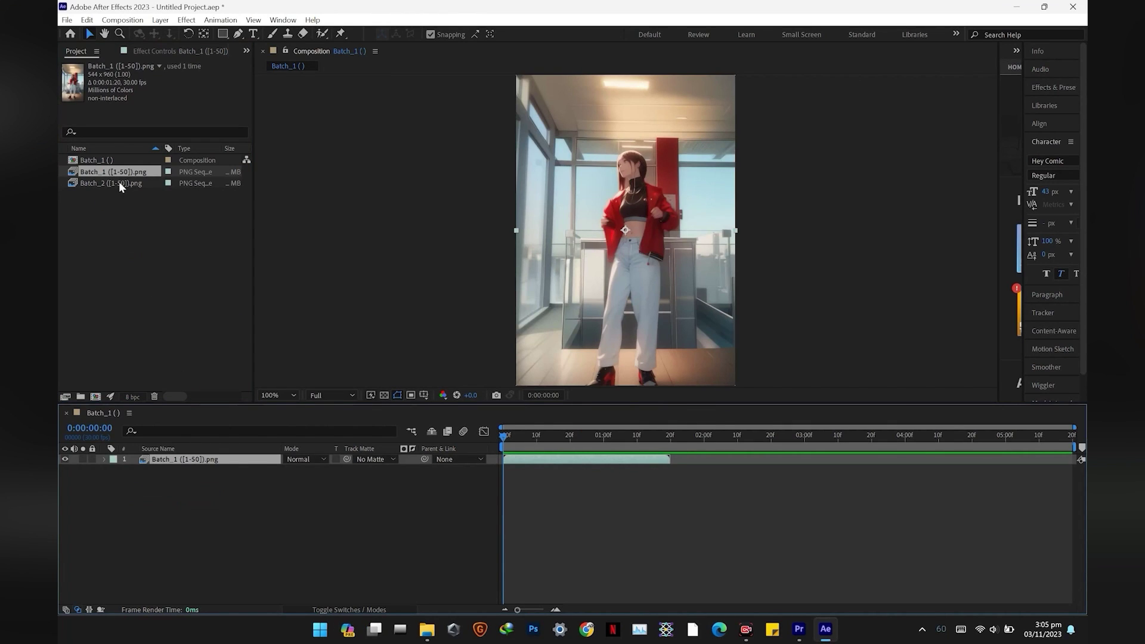
left_click_drag(120, 181, 693, 466)
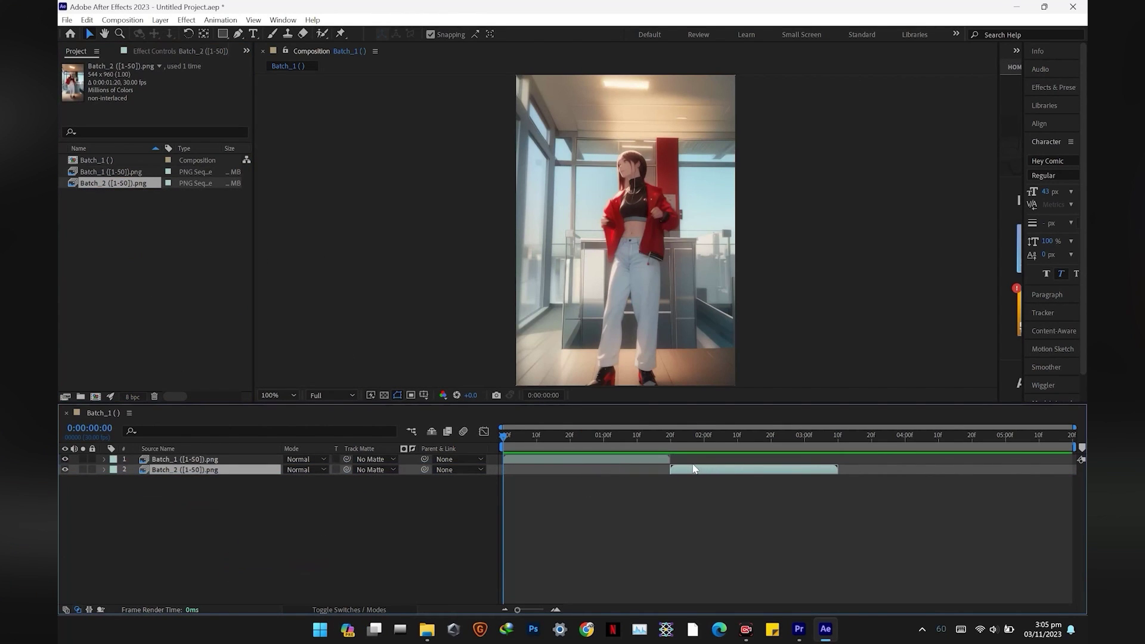
left_click_drag(510, 435, 838, 438)
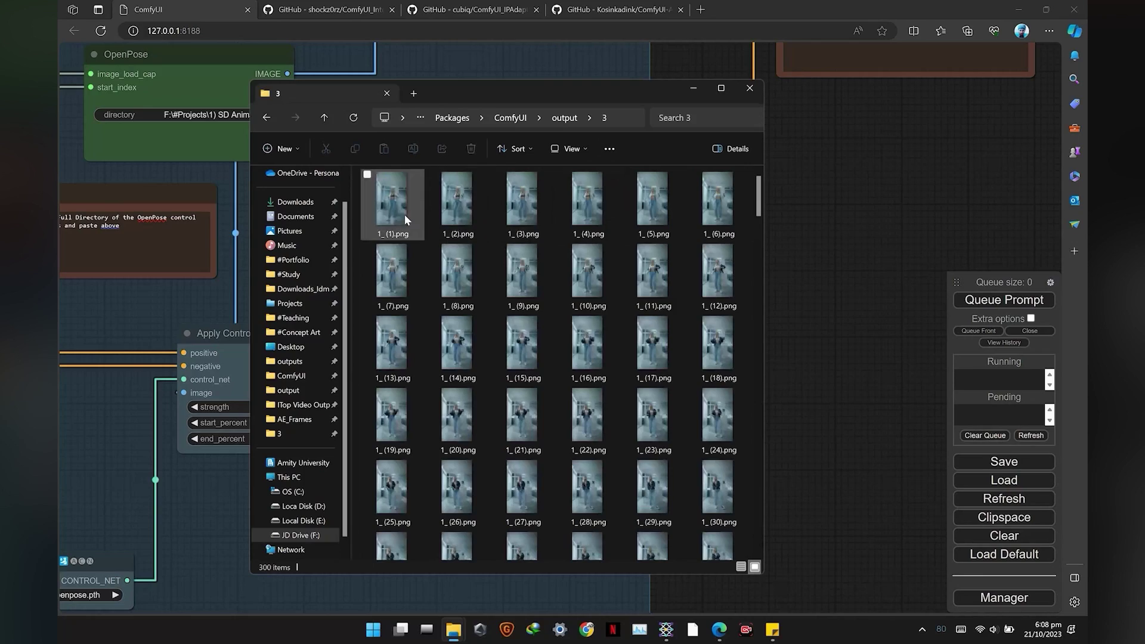
Go through the rendered frames in ComfyUI's output folder 3, from 1_ (1).png into the 2_ series, checking consistency between frames
double_click(404, 214)
key("Right")
key("Right")
key("Right")
key("Right")
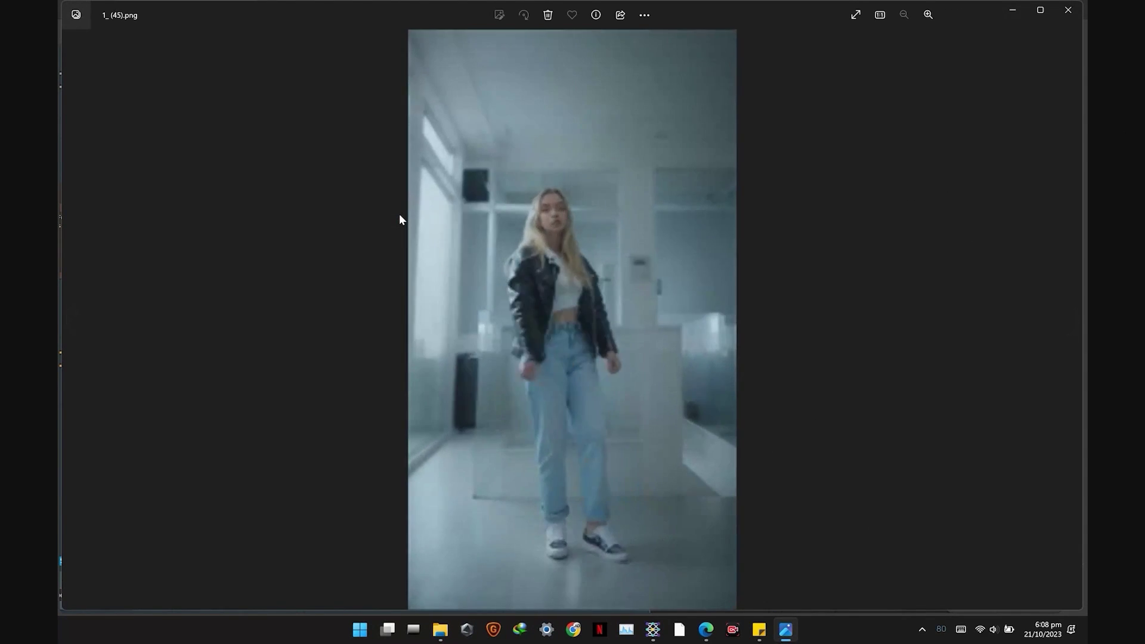
key("Right")
key("Right")
key("Right")
key("Right")
key("Right")
key("Right")
key("Right")
key("Right")
key("Right")
key("Right")
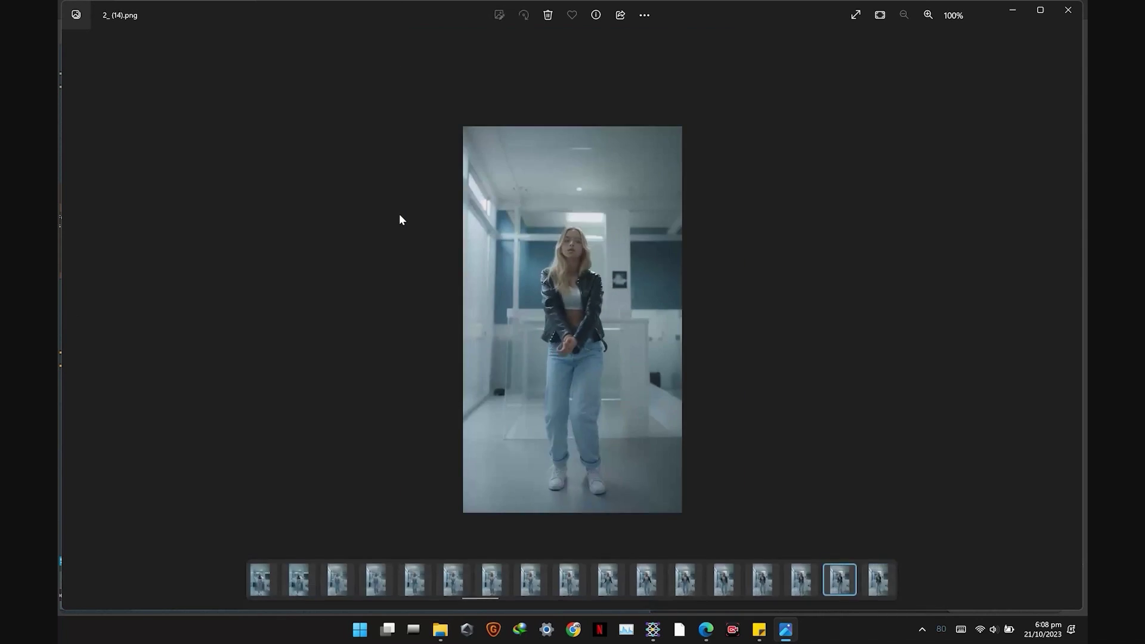
key("Left")
key("Left")
key("Left")
key("Left")
key("Left")
key("Left")
key("Left")
key("Left")
key("Left")
key("Left")
key("Left")
key("Left")
key("Left")
key("Left")
key("Left")
key("Right")
key("Right")
key("Left")
key("Right")
key("Right")
key("Right")
key("Right")
key("Right")
key("Right")
key("Right")
key("Right")
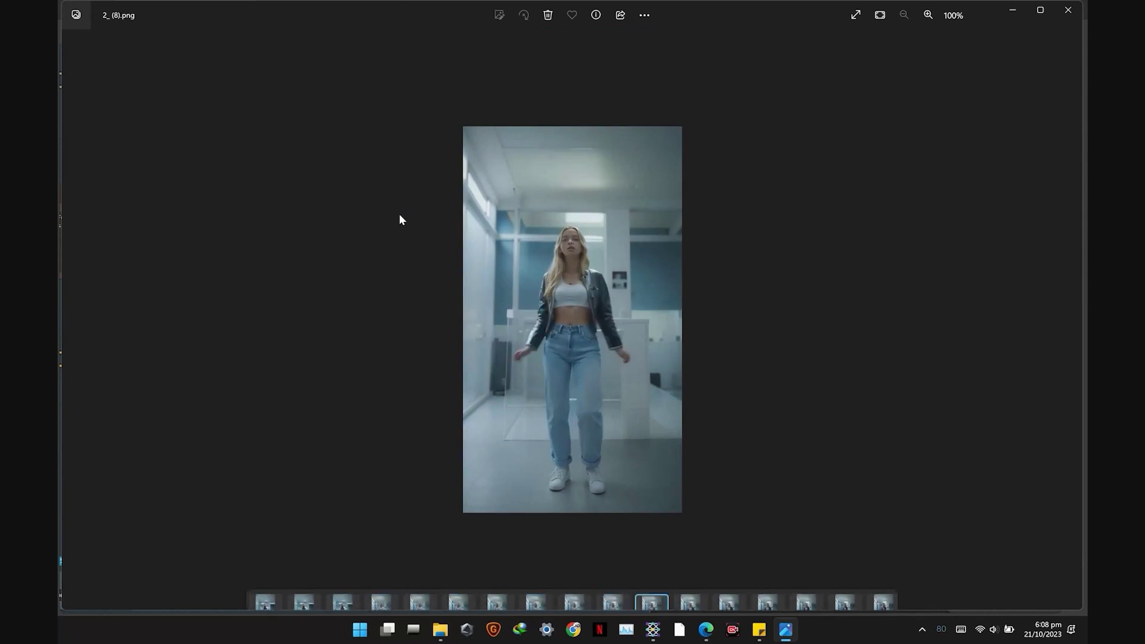
key("Right")
key("Right")
key("Right")
key("Right")
key("Right")
key("Right")
key("Right")
key("Right")
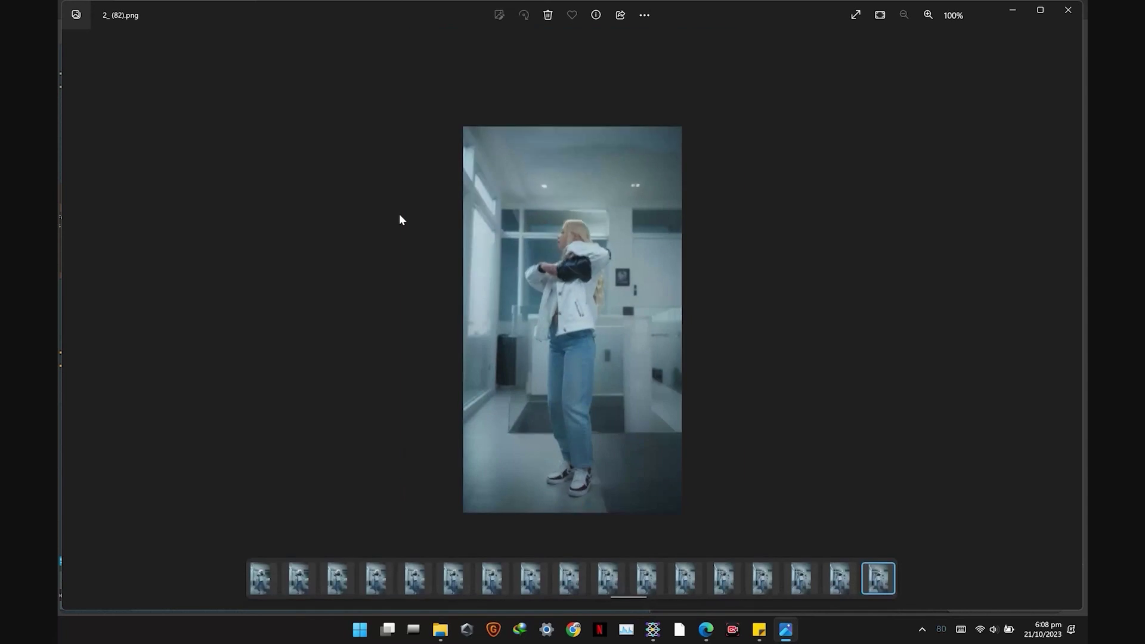
key("Right")
key("Right")
key("Right")
key("Right")
key("Right")
key("Right")
key("Right")
key("Right")
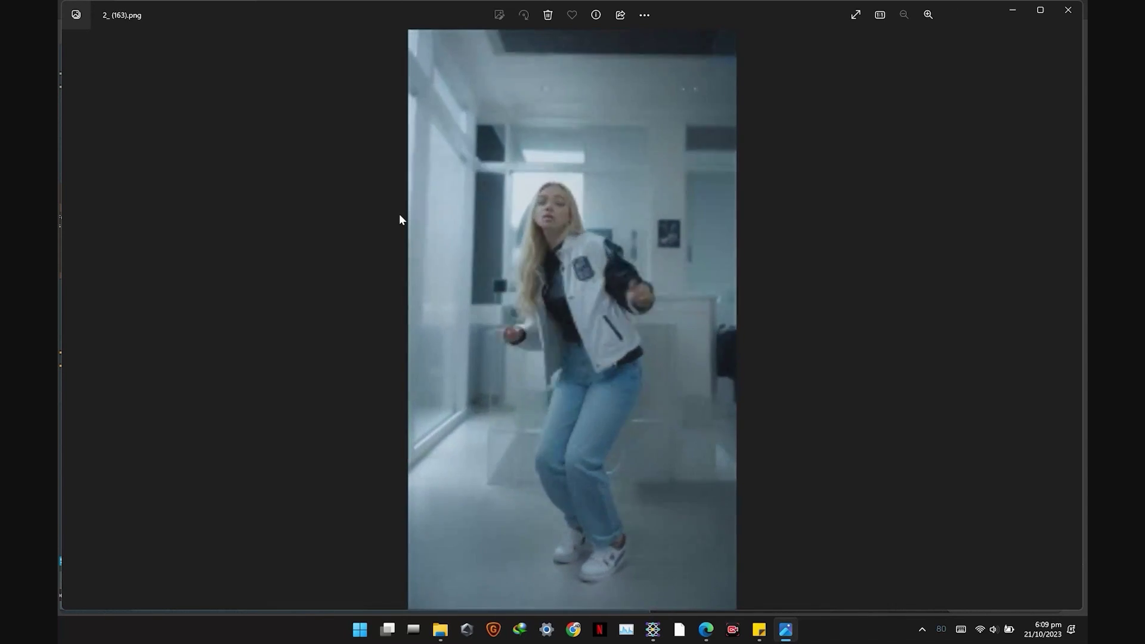
key("Right")
key("Right")
key("Right")
key("Right")
key("Right")
key("Right")
key("Right")
key("Right")
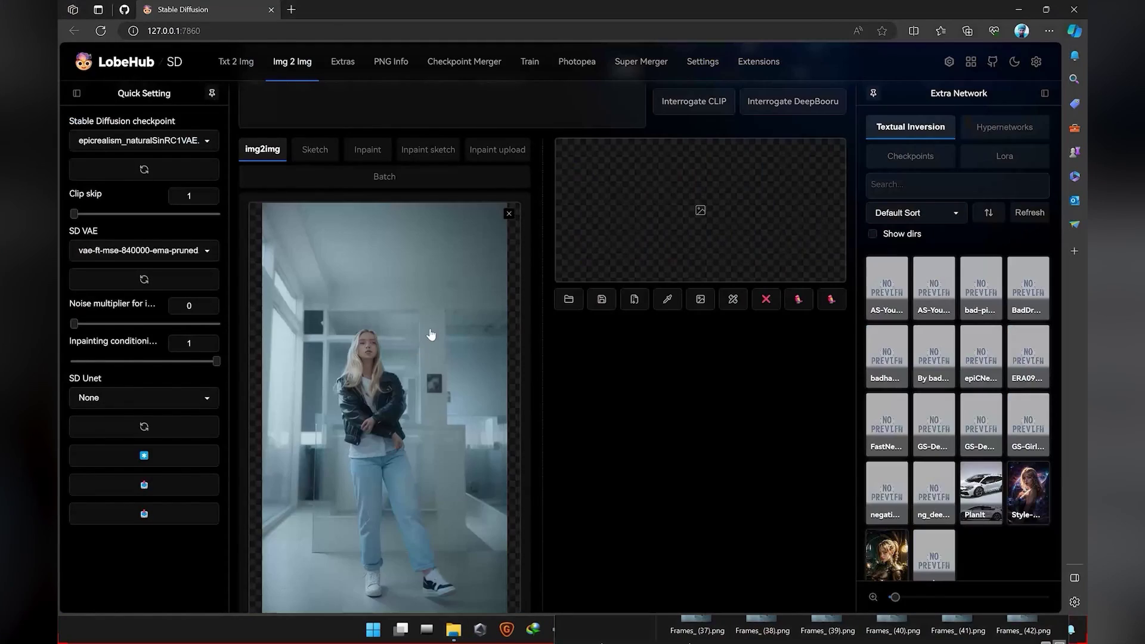
In img2img, enable ADetailer with Skip img2img and set its prompt to "beautiful face, smiling, open eyes"
scroll(495, 491, "down", 8)
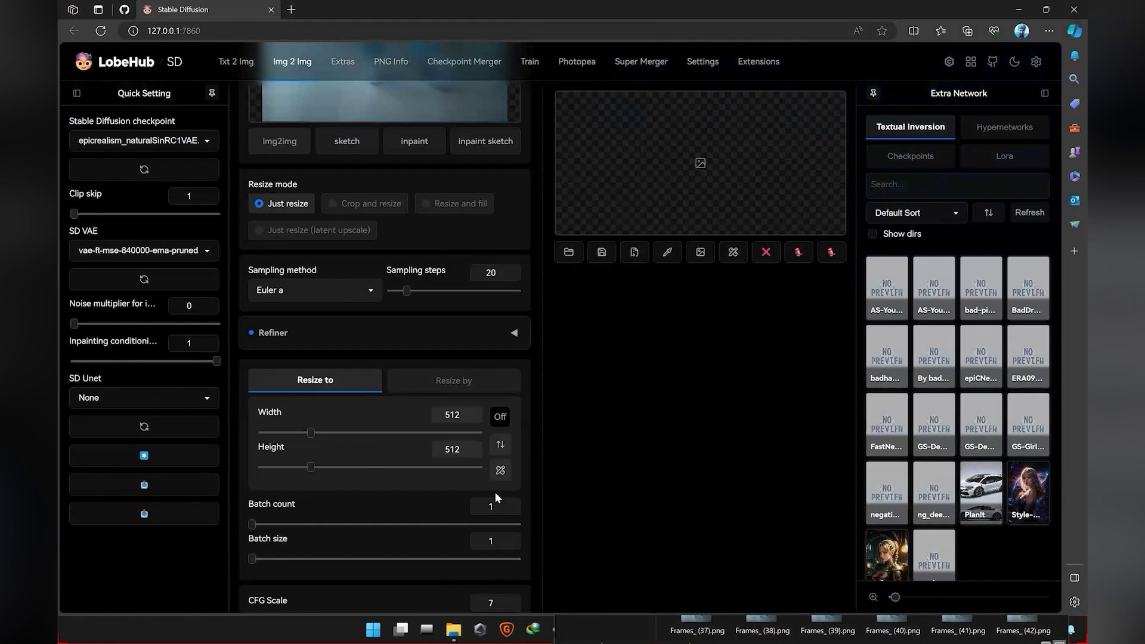
scroll(492, 366, "up", 15)
left_click(736, 161)
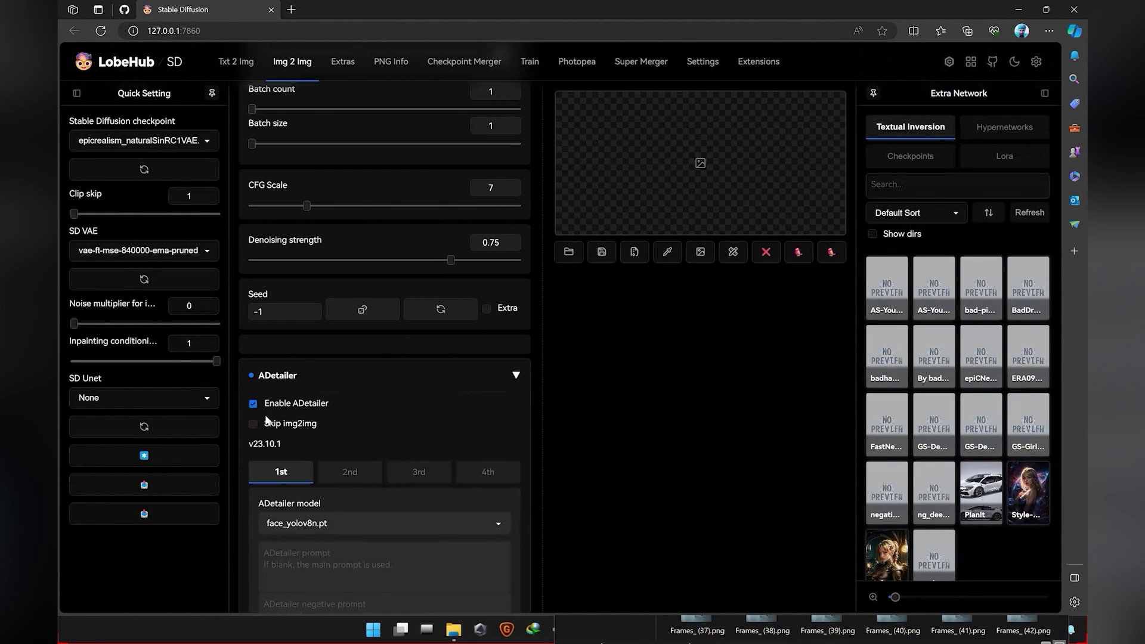
left_click(254, 423)
scroll(305, 322, "down", 10)
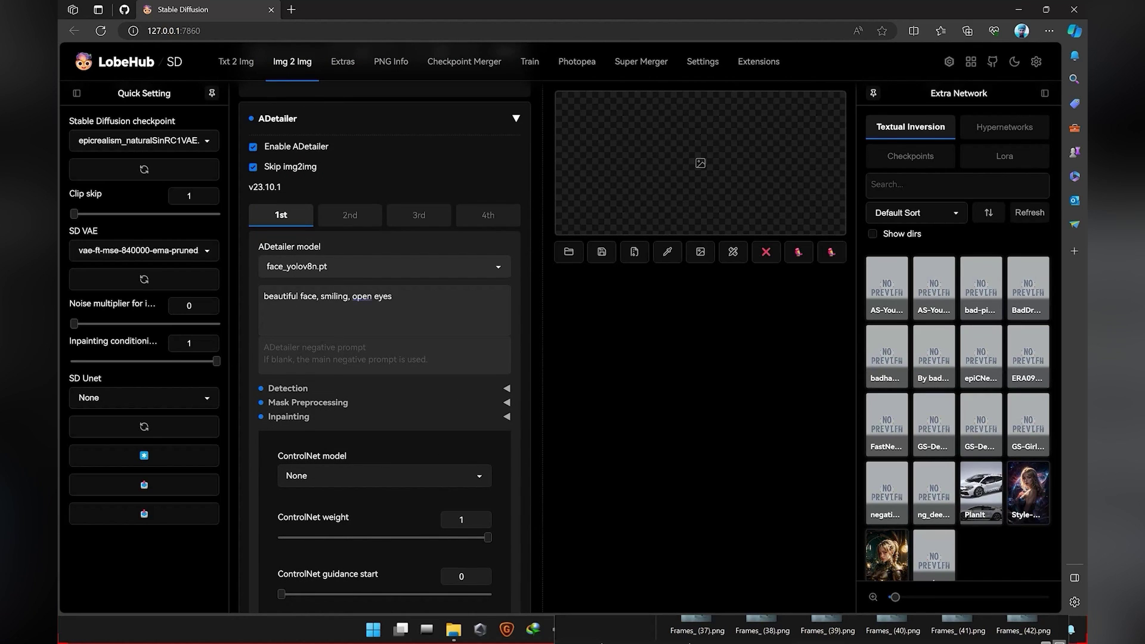
Generate a single img2img test with the ADetailer face fix and inspect the resulting frame at full size
scroll(462, 304, "down", 5)
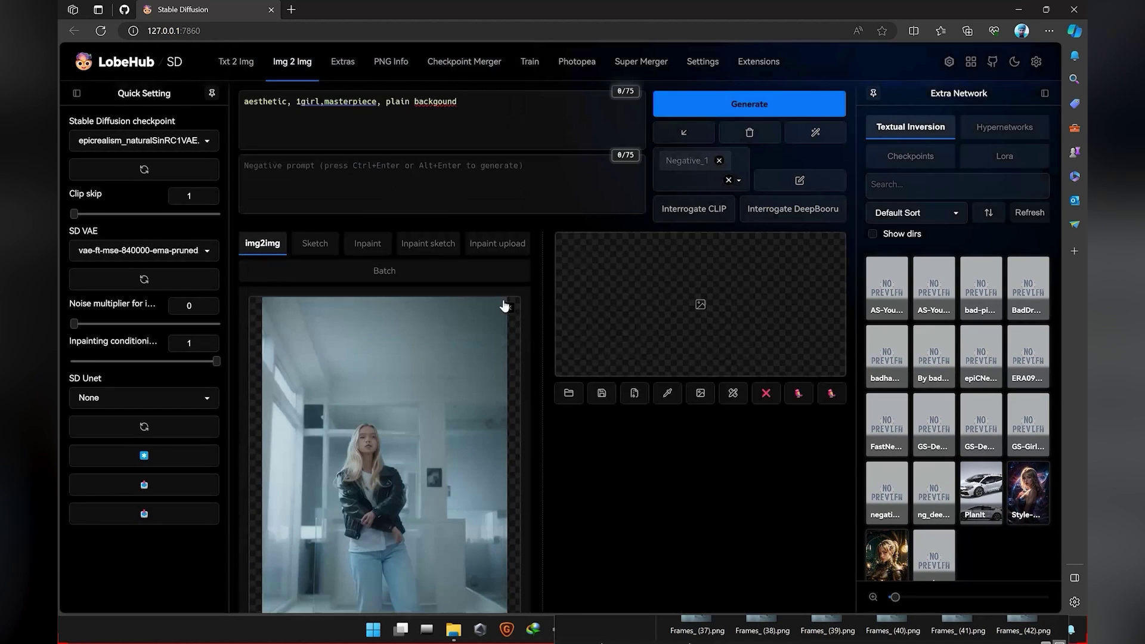
key("ctrl+Return")
left_click(143, 140)
left_click(127, 430)
left_click(634, 296)
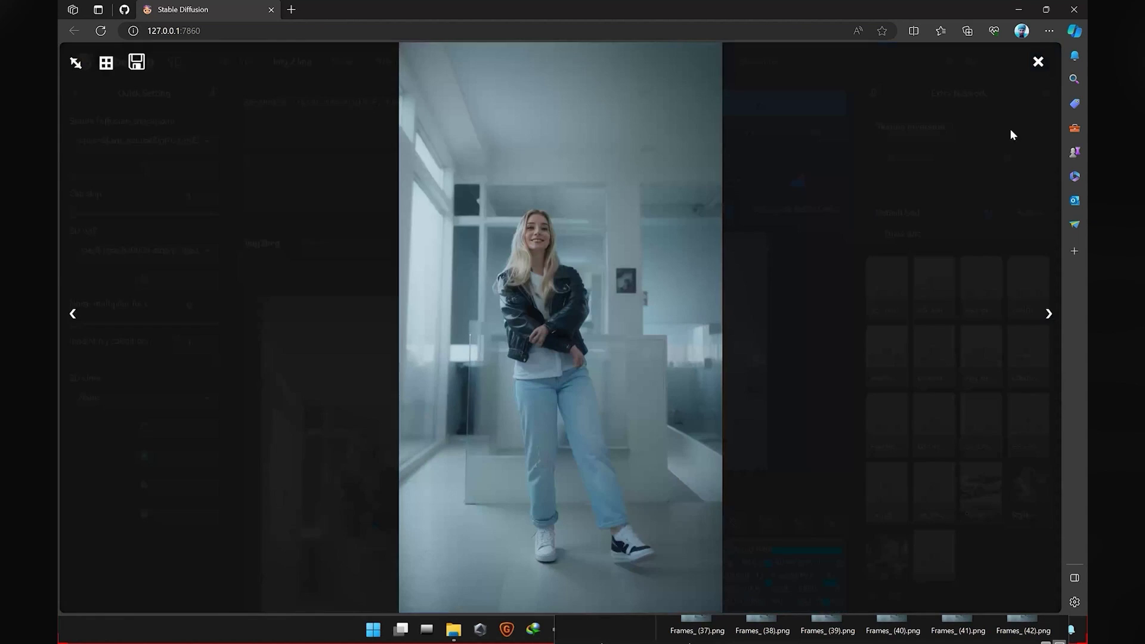
key("Escape")
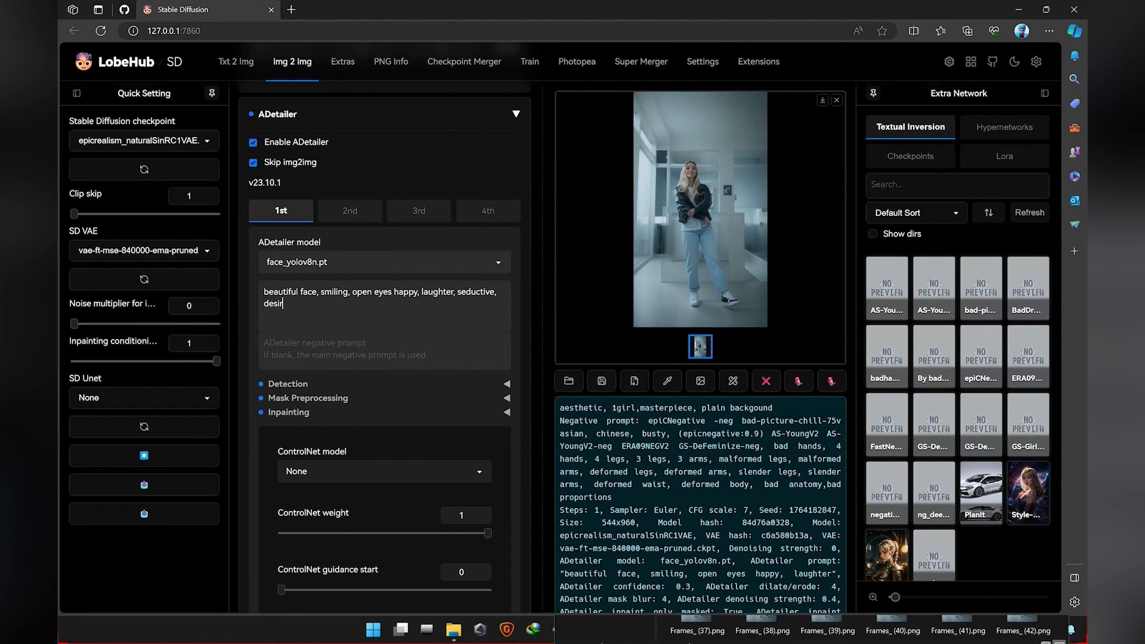
Extend the ADetailer prompt with "happy, laughter, seductive, desirable" and generate the test frame again
type("able")
scroll(385, 322, "up", 15)
left_click(703, 112)
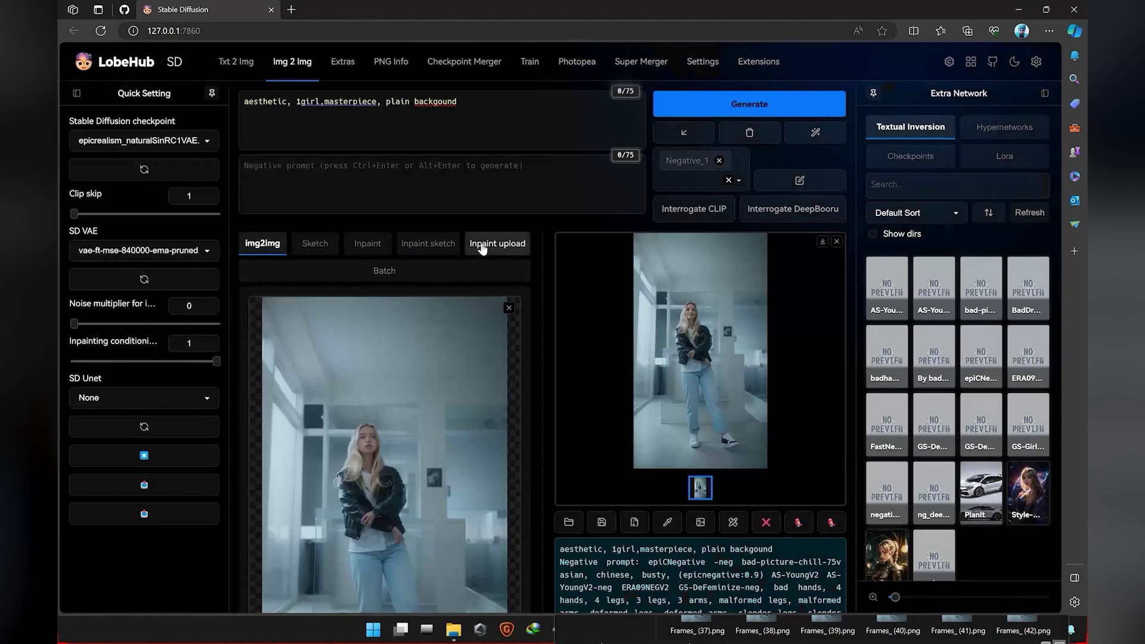
Set the batch input directory to Frames Out and output directory to a new Face Fix folder, and start the batch
left_click(384, 270)
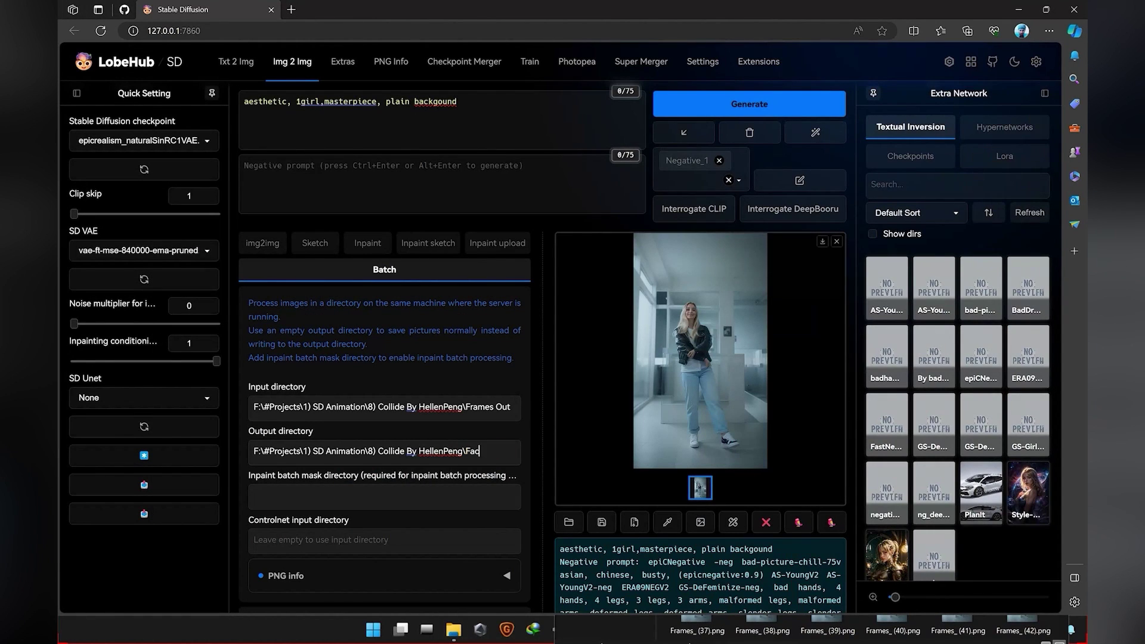
type("e Fix")
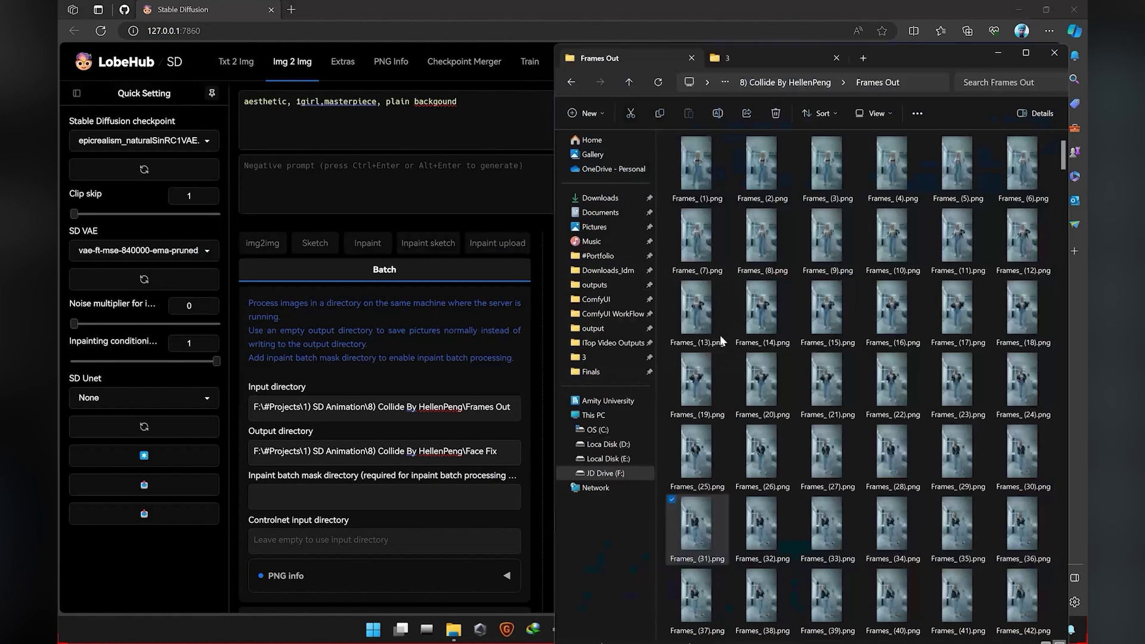
right_click(862, 279)
key("ctrl+shift+n")
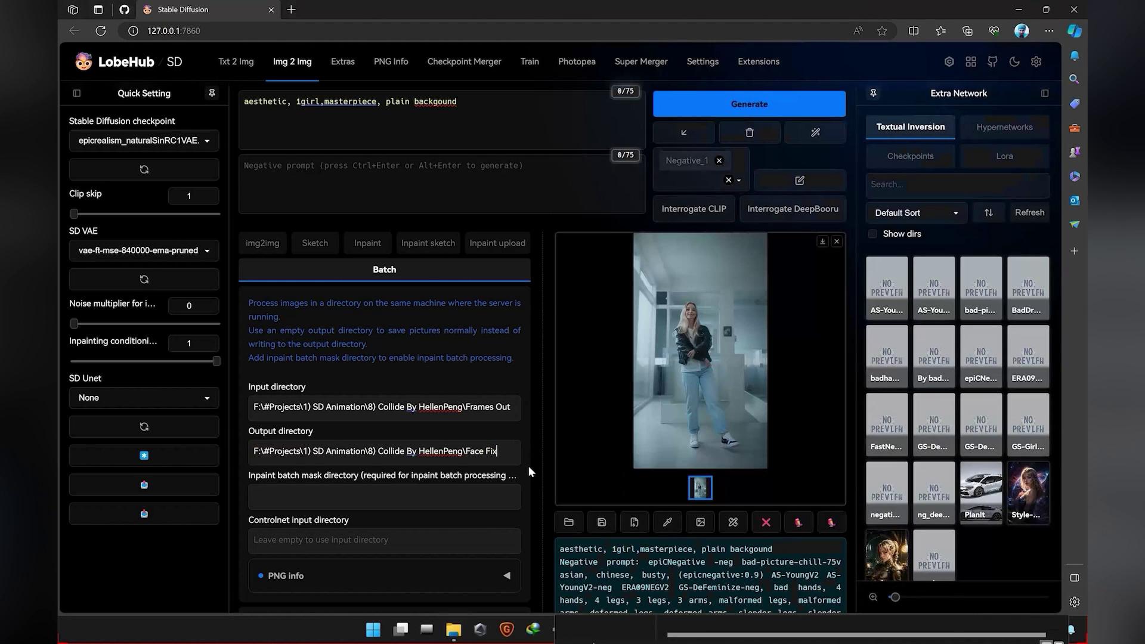
key("ctrl+Return")
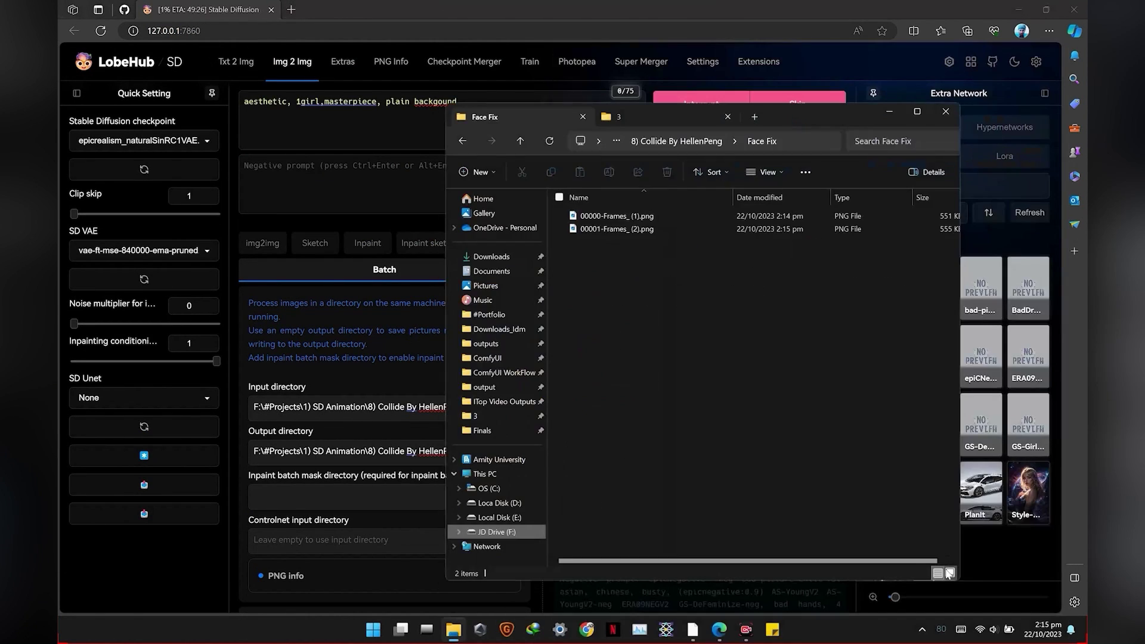
Check the faces in the batch output from 00000-Frames_ (1).png to 00004-Frames_ (5).png, including a close-up of the first frame
double_click(572, 205)
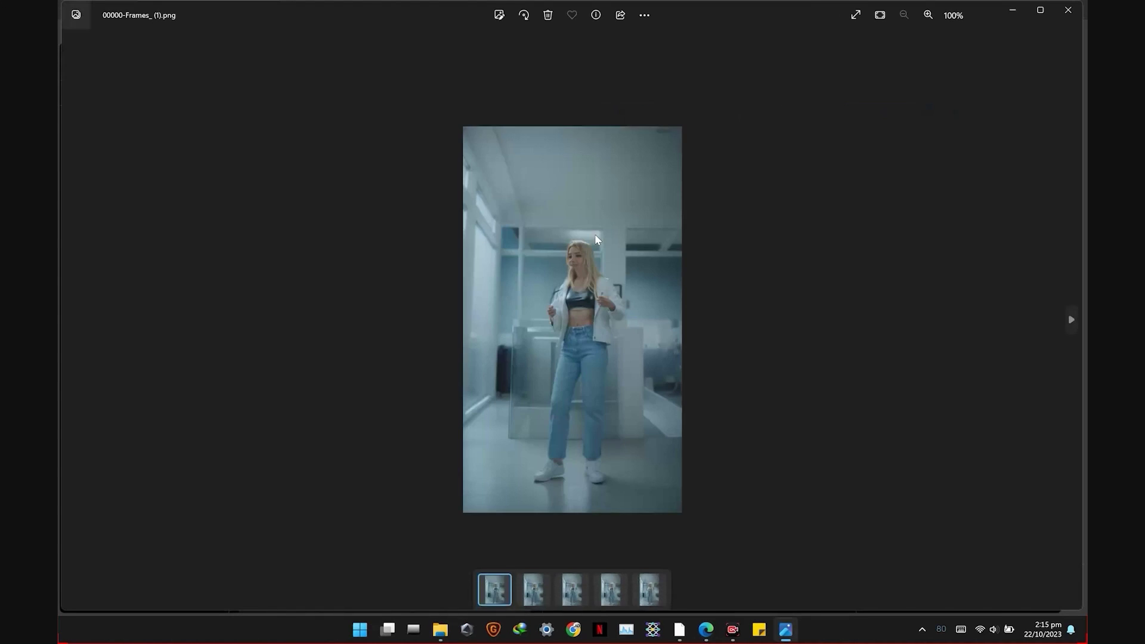
key("Right")
key("Right")
key("Right")
key("Right")
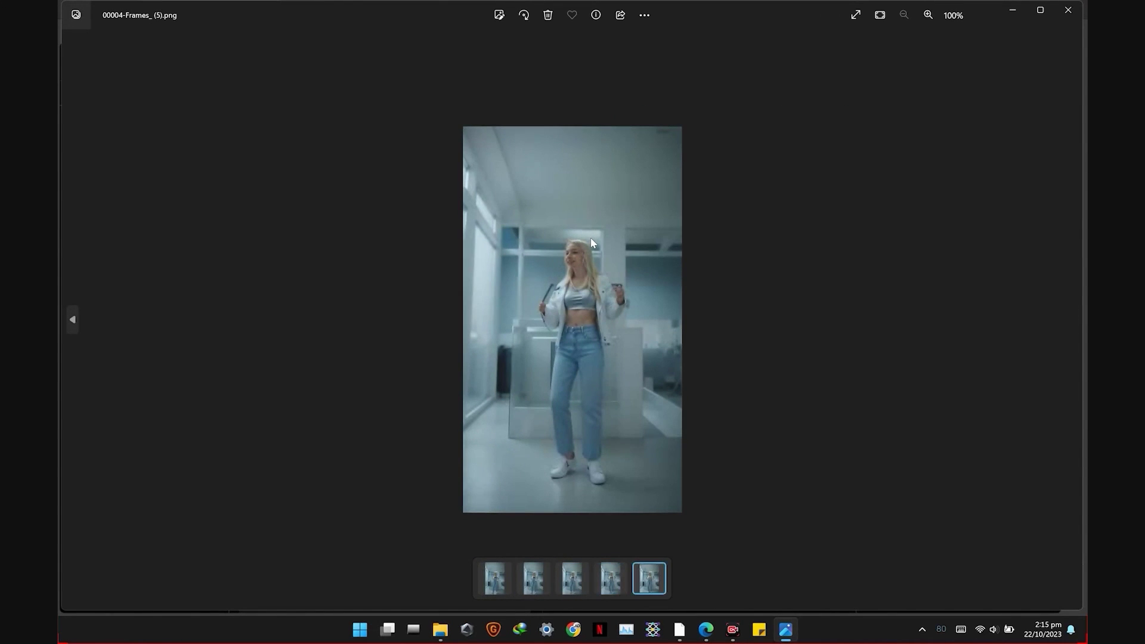
key("Left")
key("Left")
key("Left")
key("Left")
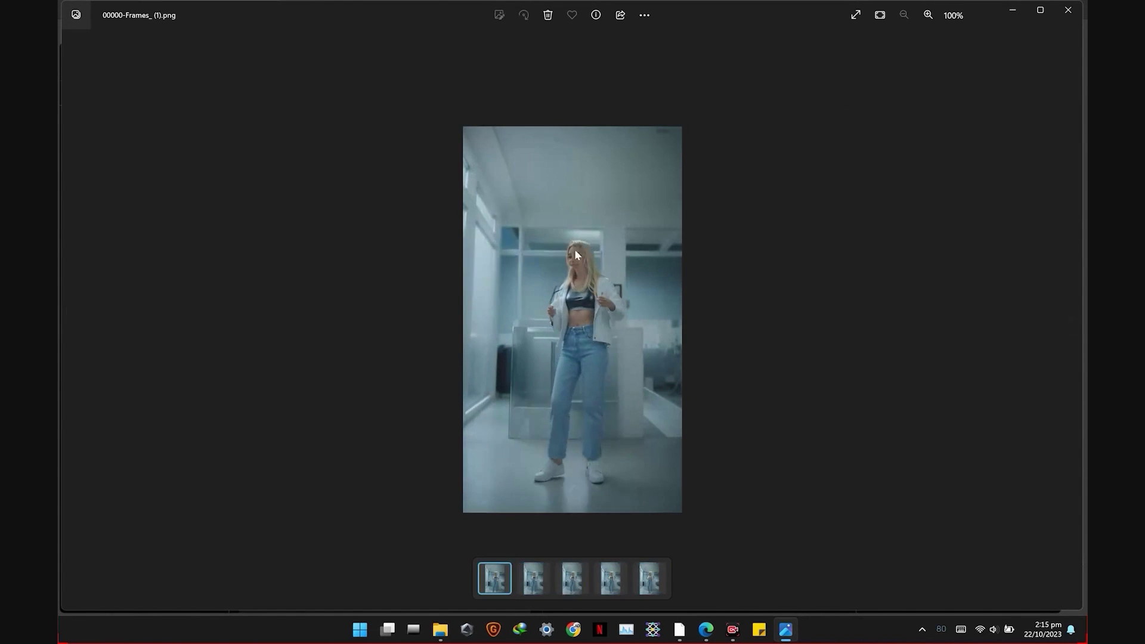
scroll(591, 239, "up", 5)
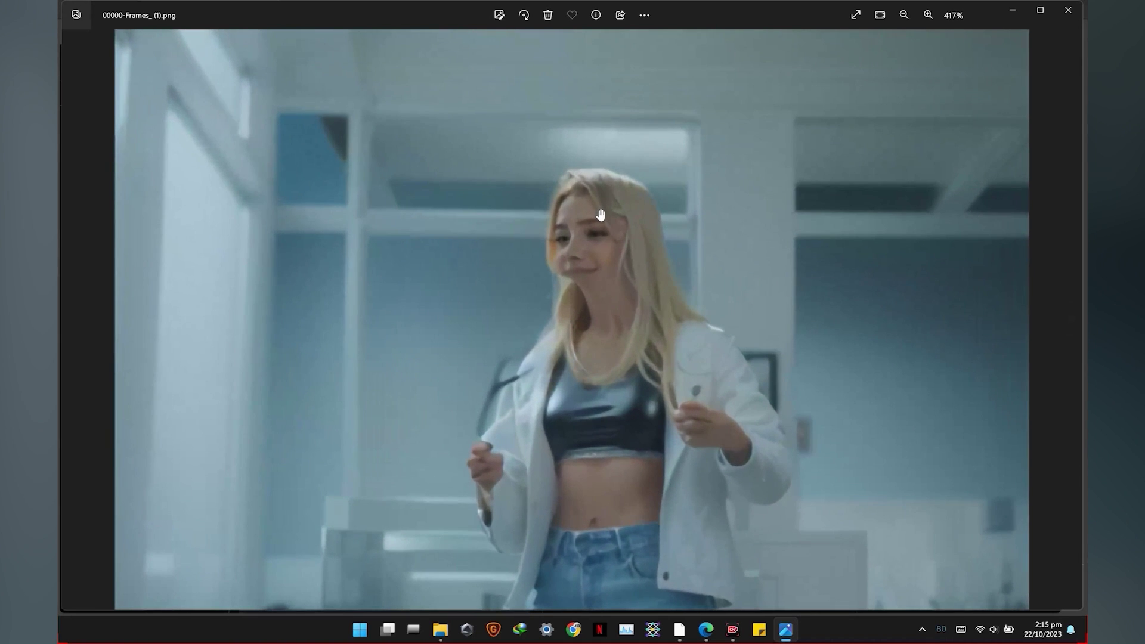
scroll(600, 214, "down", 5)
left_click(1068, 9)
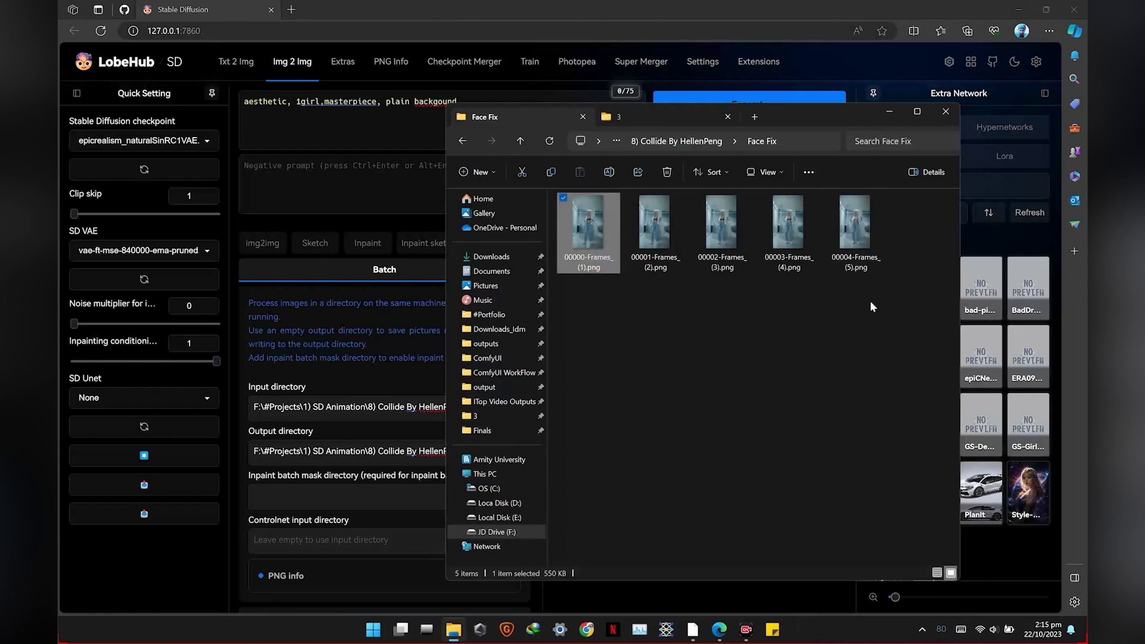
Permanently delete all five test frames from the Face Fix folder
left_click_drag(871, 307, 603, 230)
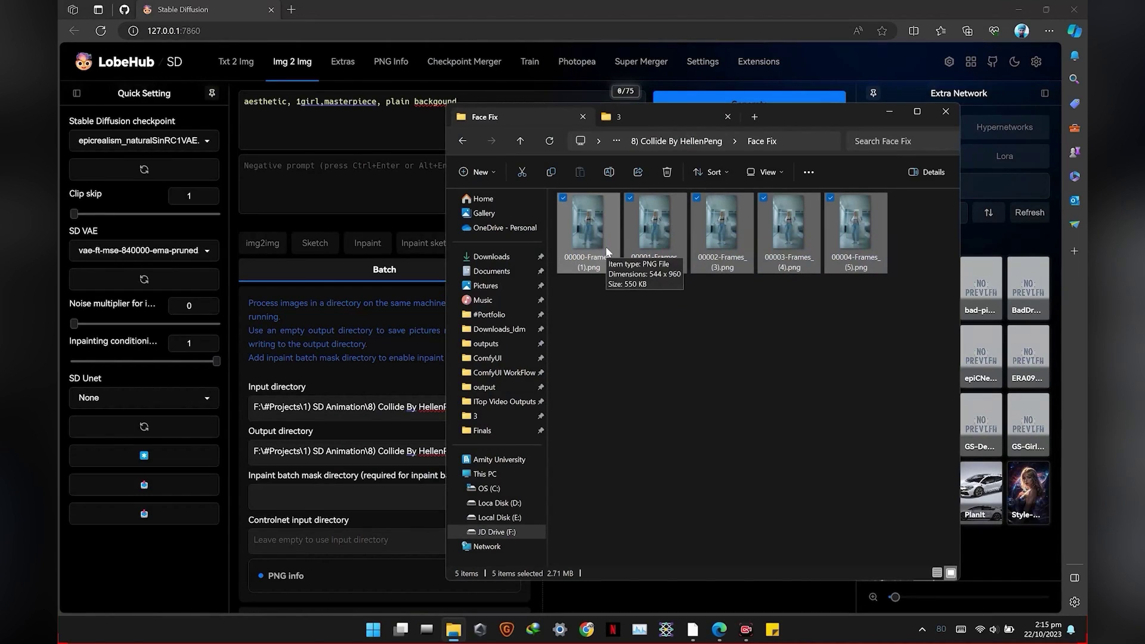
key("shift+Delete")
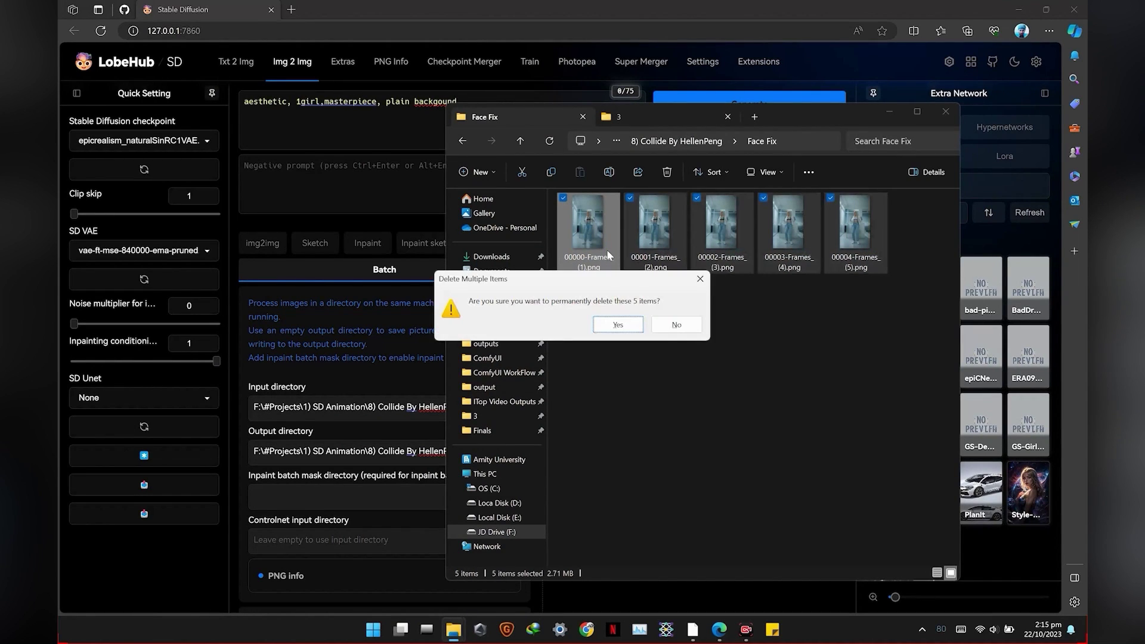
key("Return")
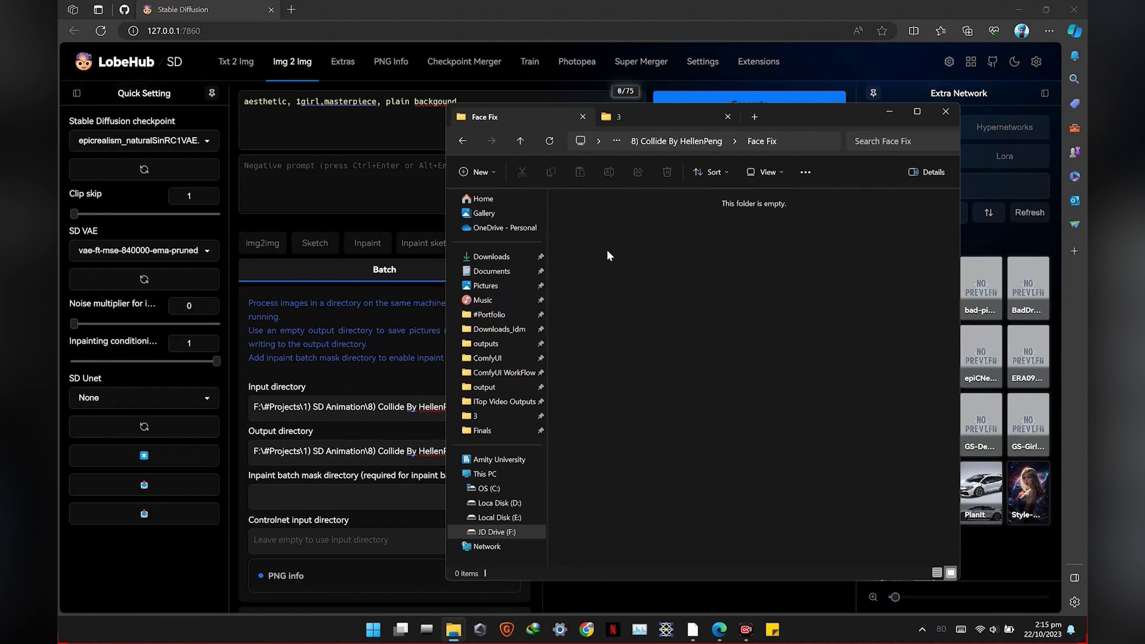
Load a frame from Frames Out into img2img, set ADetailer's inpaint denoising to 0.25, and generate and inspect a test image
left_click(457, 143)
double_click(780, 233)
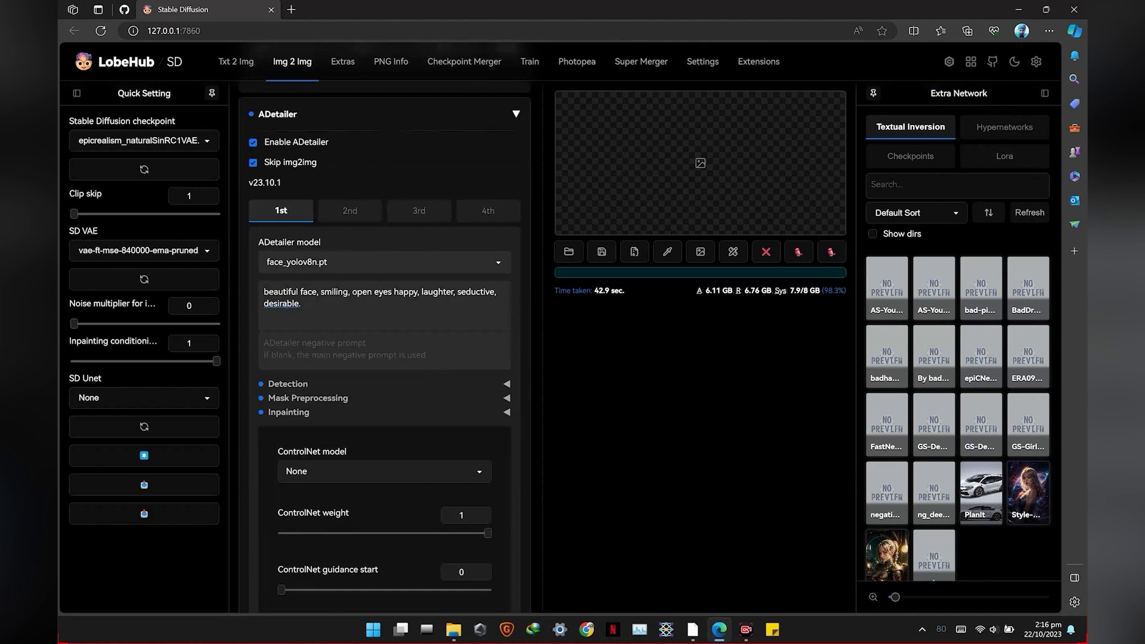
scroll(382, 299, "down", 2)
left_click(289, 326)
left_click_drag(420, 375, 436, 375)
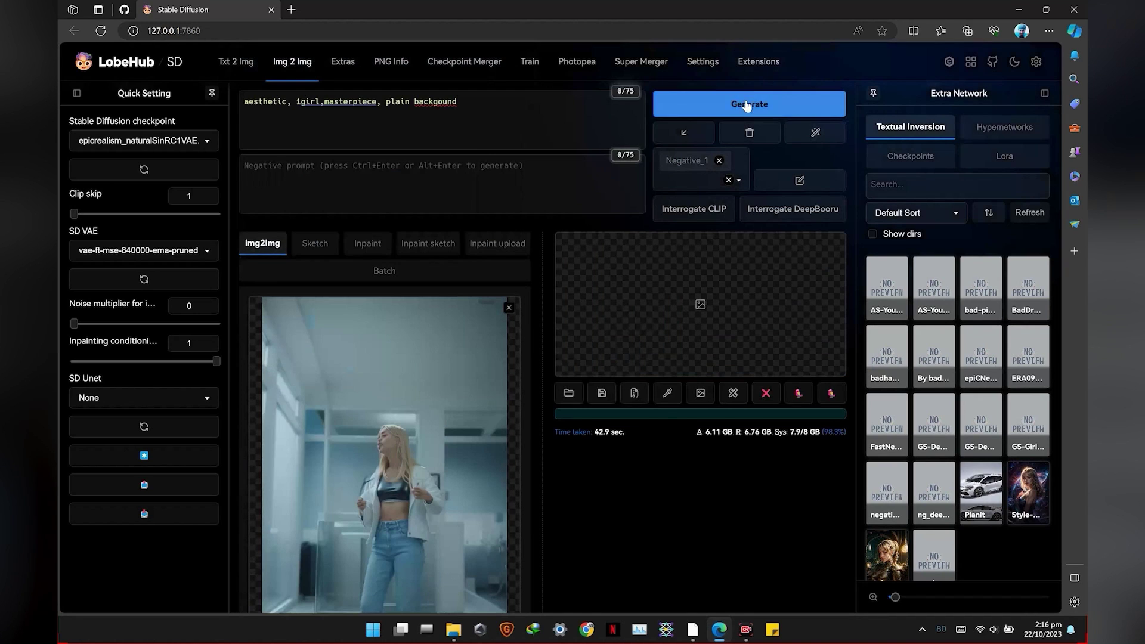
left_click(747, 106)
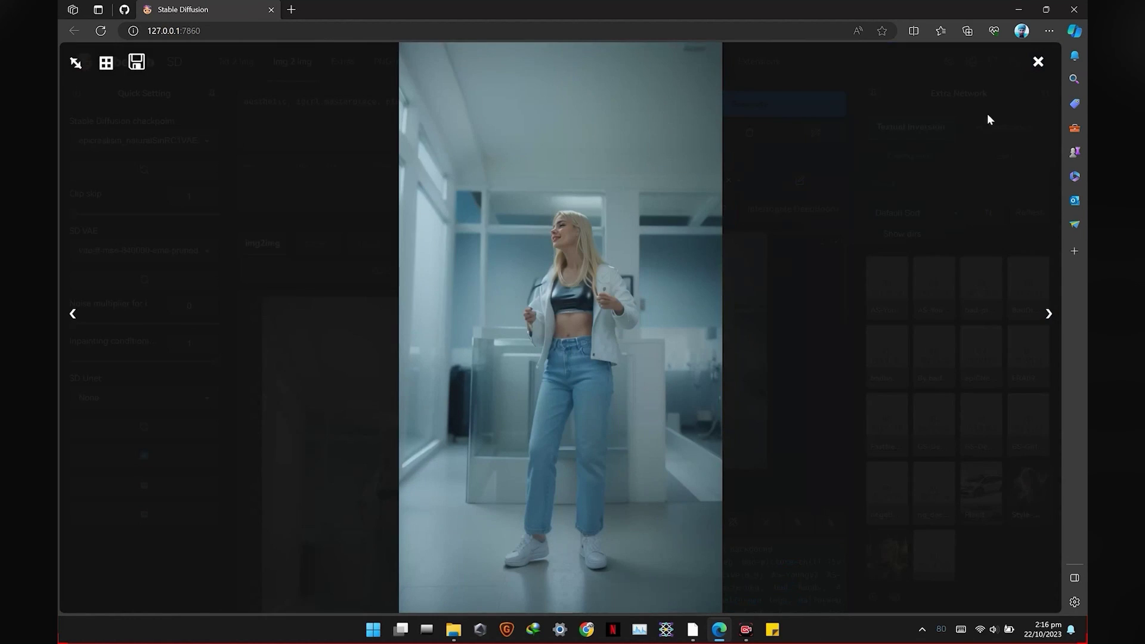
left_click(1037, 59)
Weight the eyes term in the ADetailer prompt as "(open eyes:1.4)" and regenerate the test frame
scroll(477, 297, "down", 5)
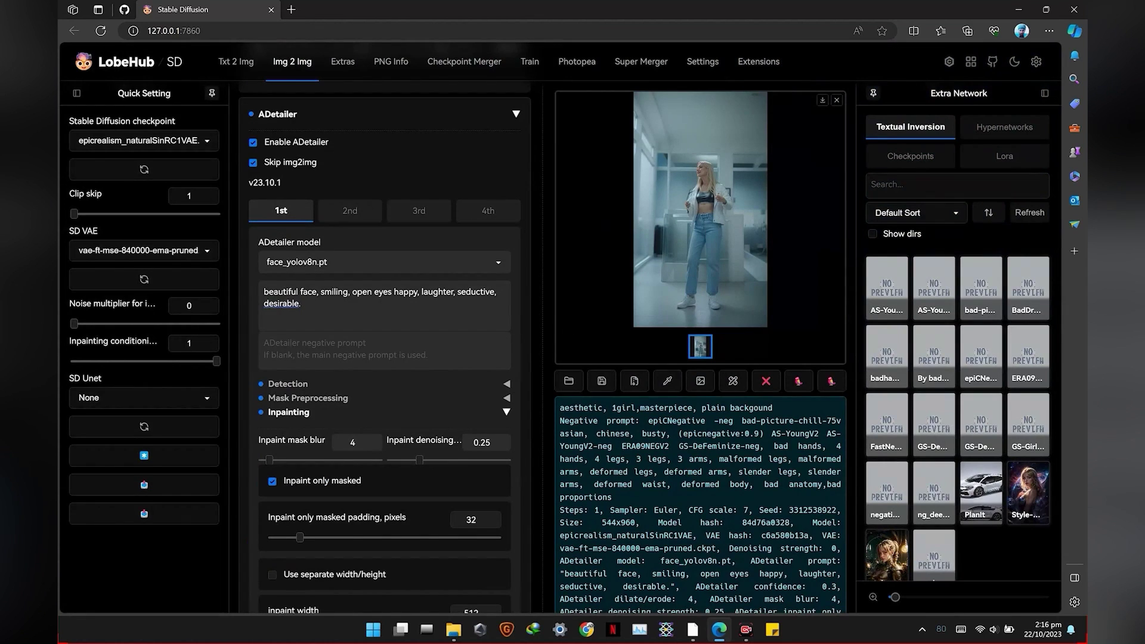
scroll(384, 358, "up", 10)
left_click(749, 105)
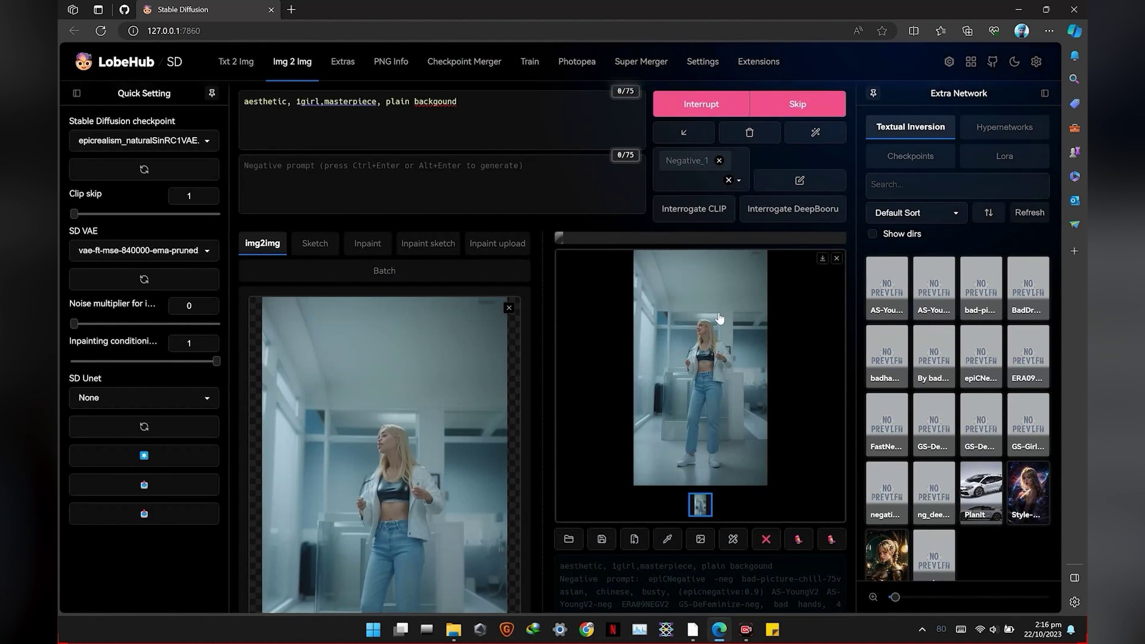
Set ADetailer's inpaint denoising to 0.28, regenerate the test frame, and inspect the result at full size
scroll(720, 328, "down", 6)
scroll(738, 167, "up", 3)
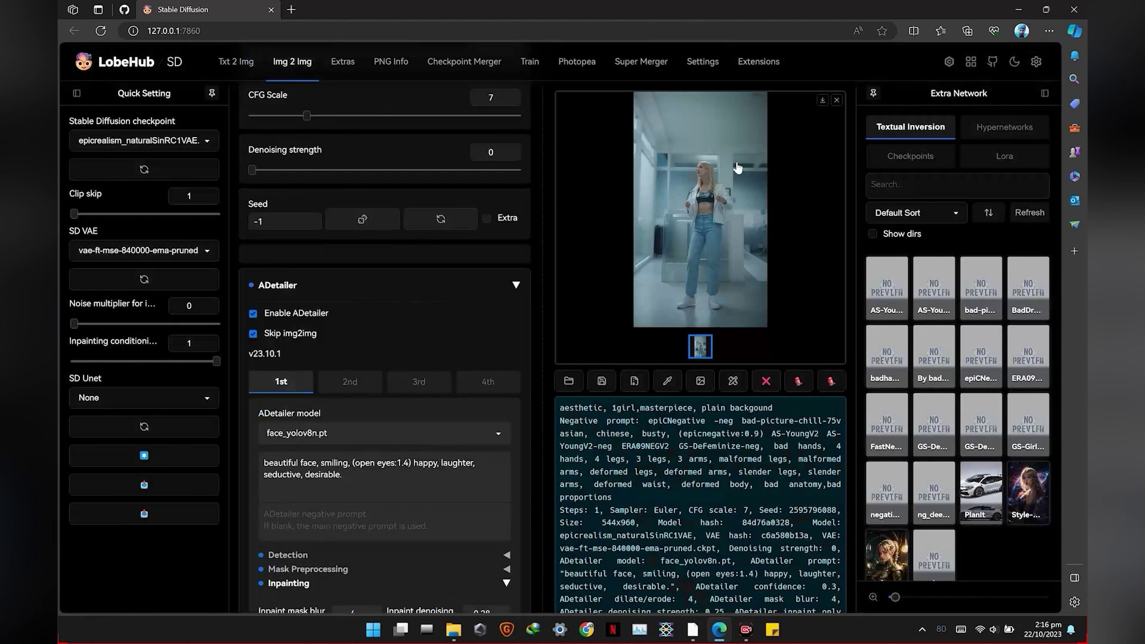
scroll(738, 168, "up", 10)
left_click(724, 109)
scroll(625, 315, "down", 2)
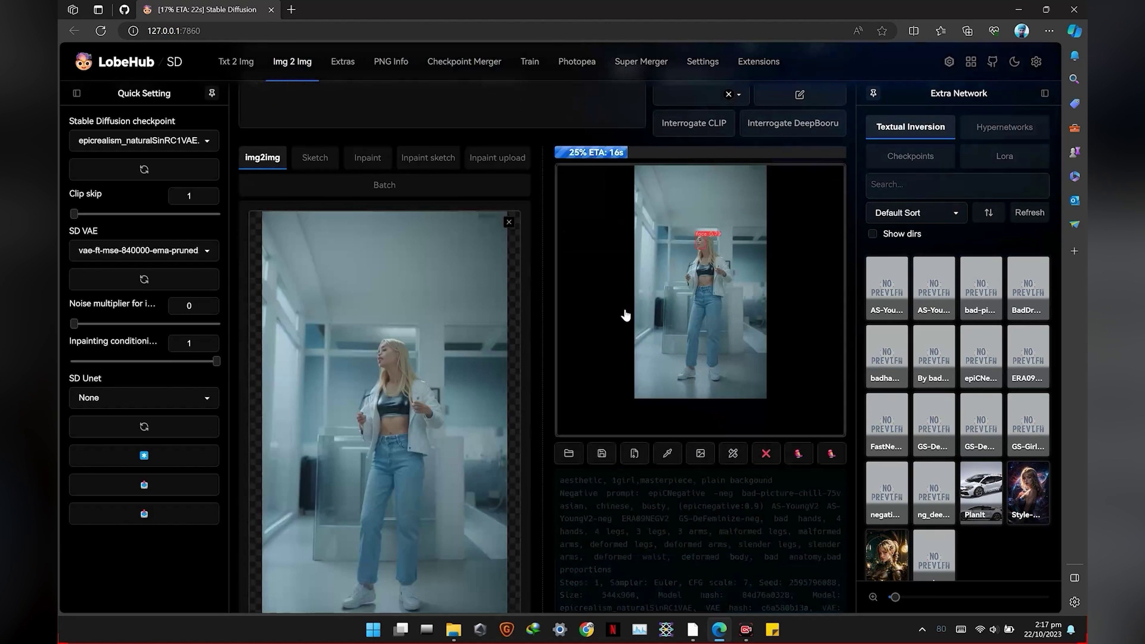
left_click(626, 315)
left_click(1040, 63)
Rerun the img2img batch from Frames Out with the adjusted ADetailer settings and open the Face Fix output folder
left_click(463, 190)
scroll(465, 194, "up", 2)
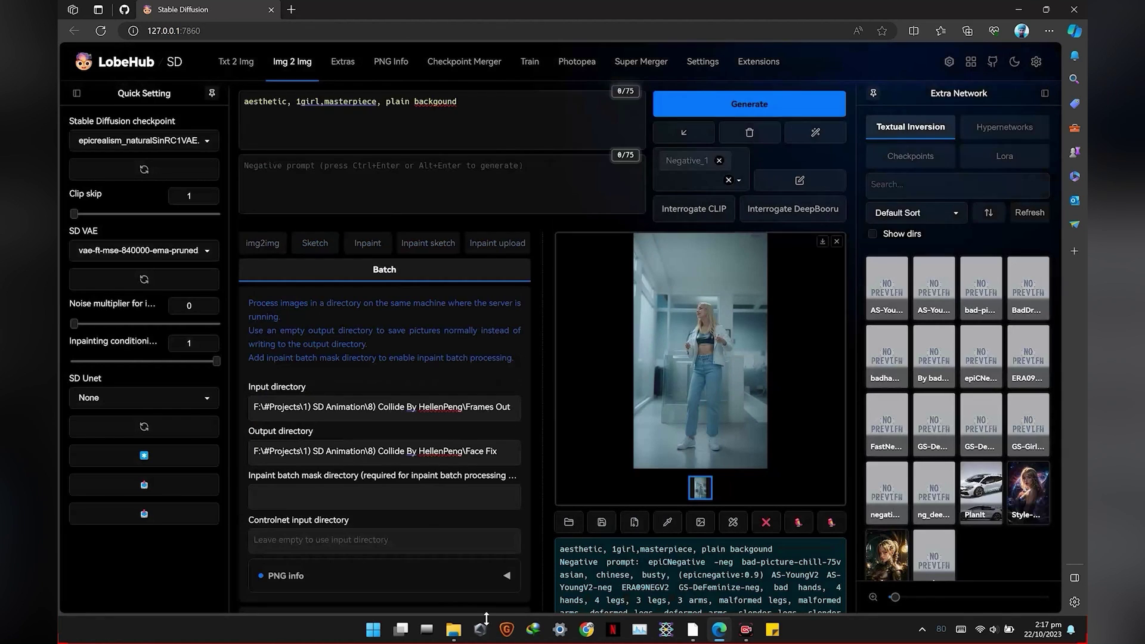
left_click(453, 629)
left_click(460, 146)
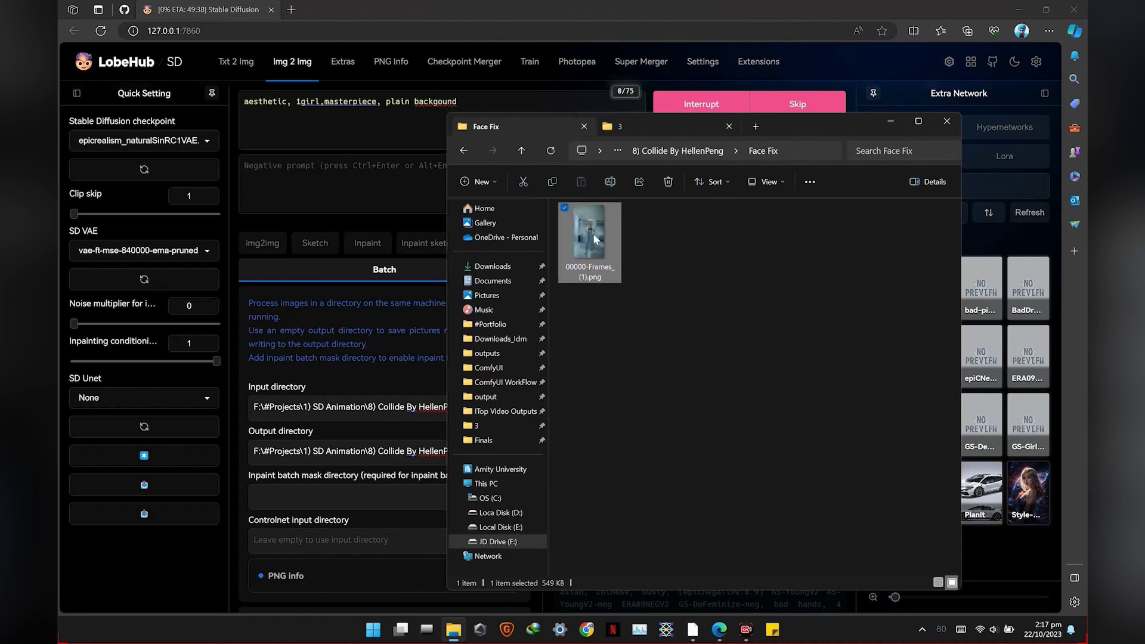
Compare the first new face-fixed frames, 00000-Frames_ (1).png to 00002-Frames_ (3).png, and examine the first frame's face close up
double_click(593, 233)
left_click(1067, 8)
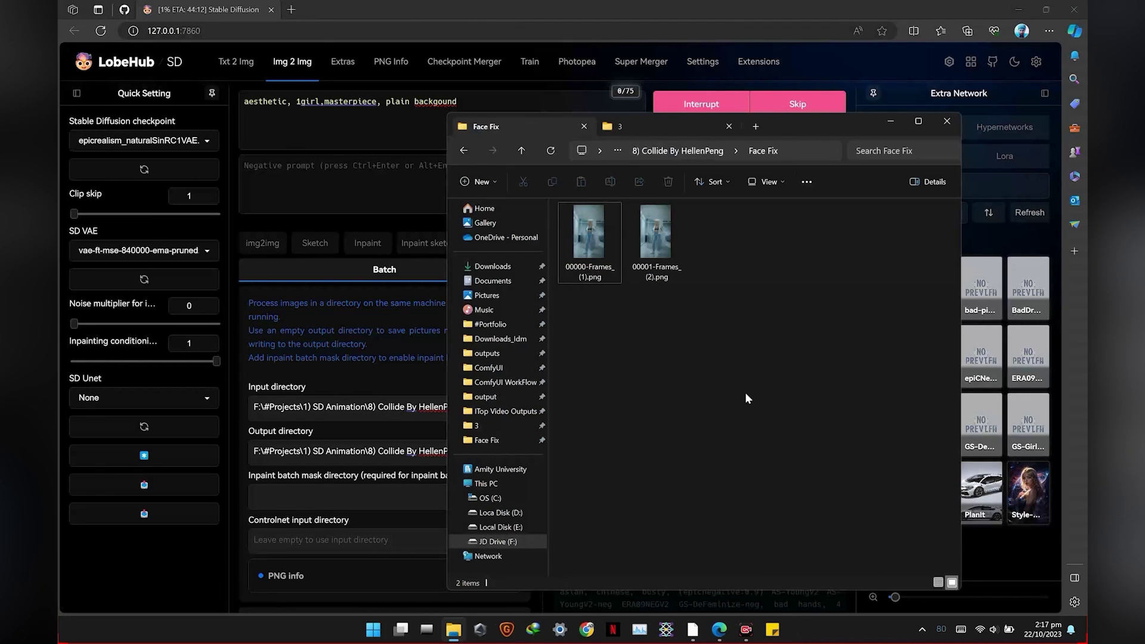
double_click(722, 233)
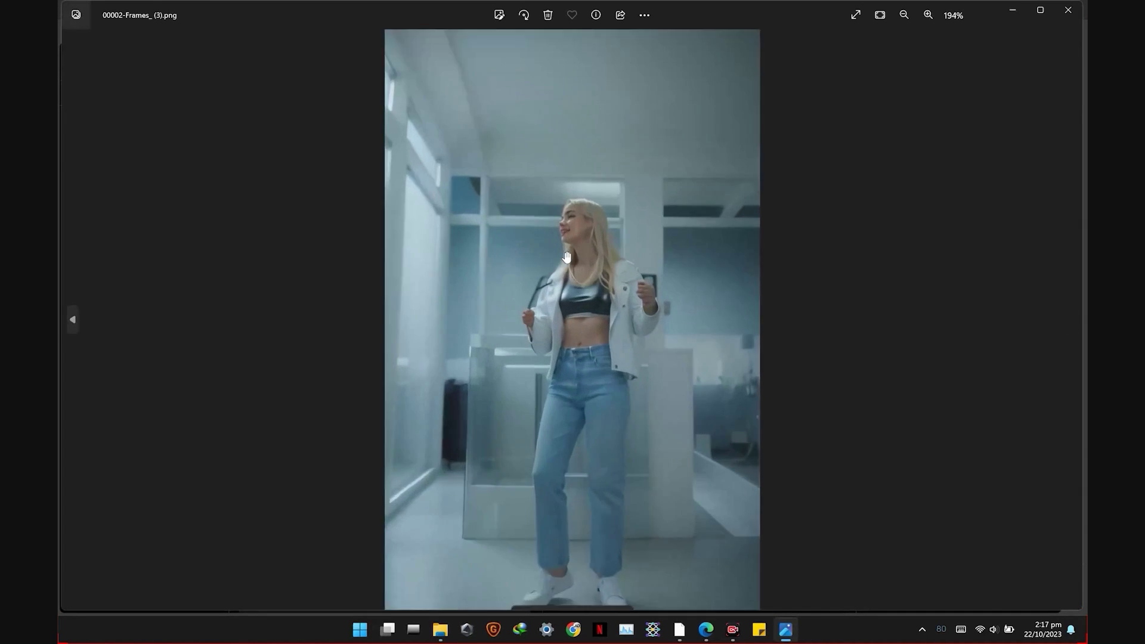
key("Left")
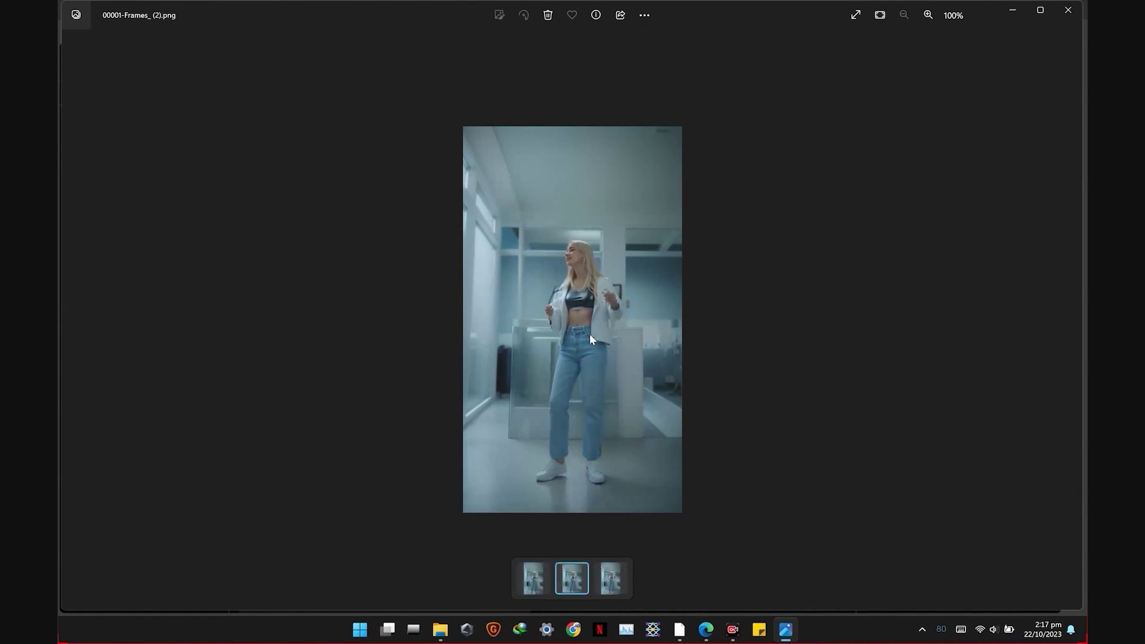
key("Right")
key("Right")
key("Right")
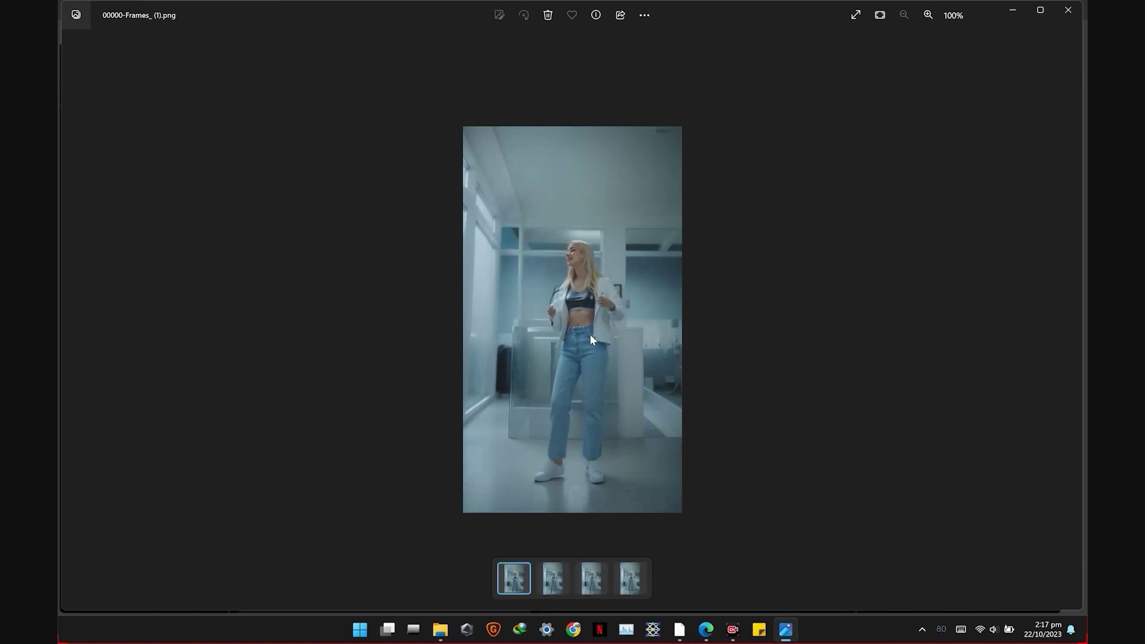
key("Left")
key("Right")
key("Left")
key("Right")
scroll(689, 270, "up", 6)
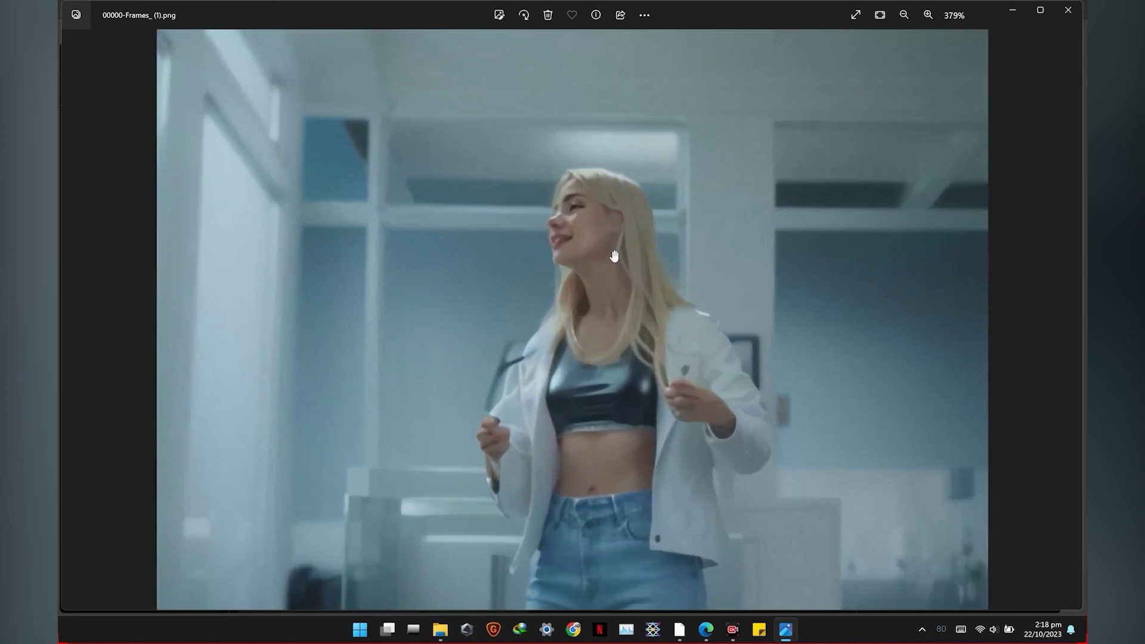
scroll(690, 269, "down", 6)
key("Right")
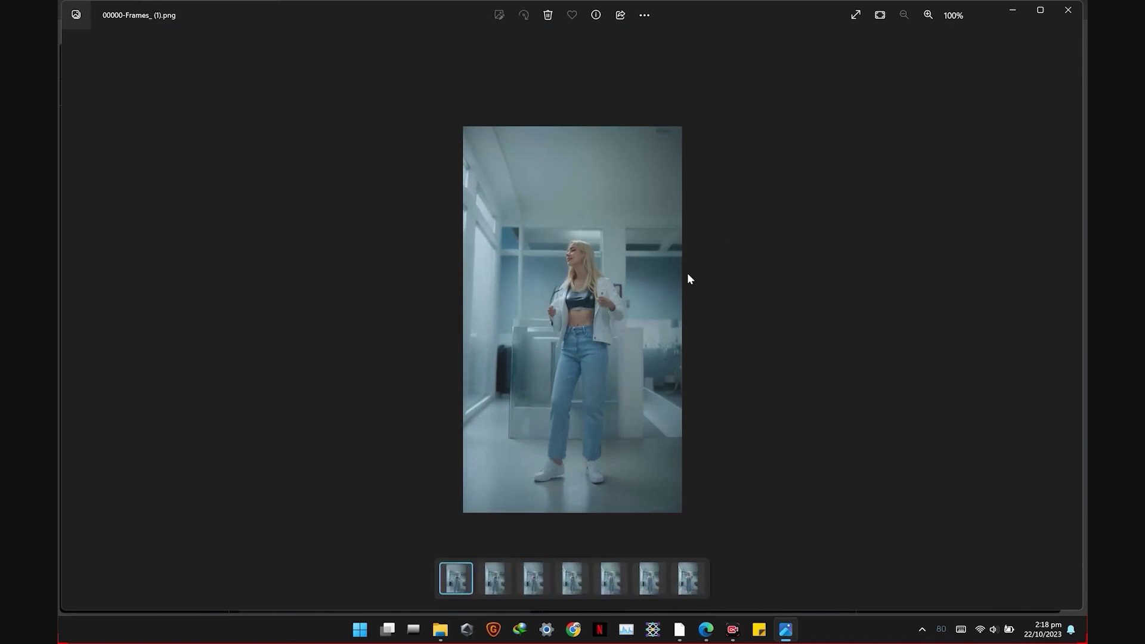
Flip back and forth through the growing face-fixed sequence up to 00009-Frames_ (10).png to check facial consistency between frames
key("Right")
key("Left")
key("Left")
key("Left")
key("Left")
key("Left")
key("Left")
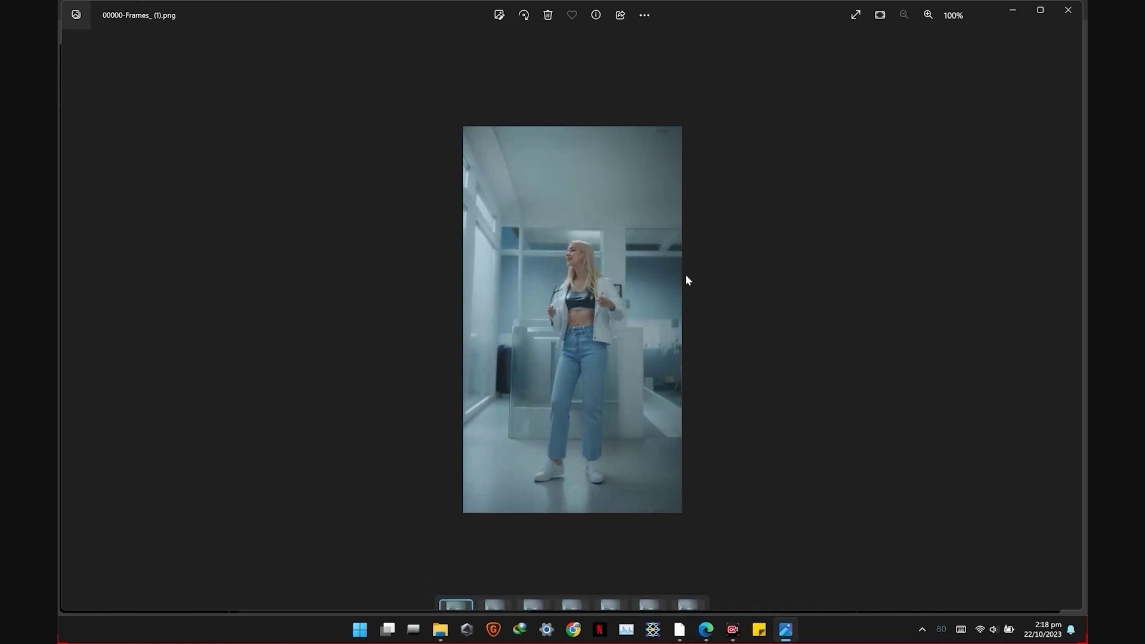
key("Right")
key("Right")
key("Right")
key("Right")
key("Right")
key("Right")
key("Right")
key("Right")
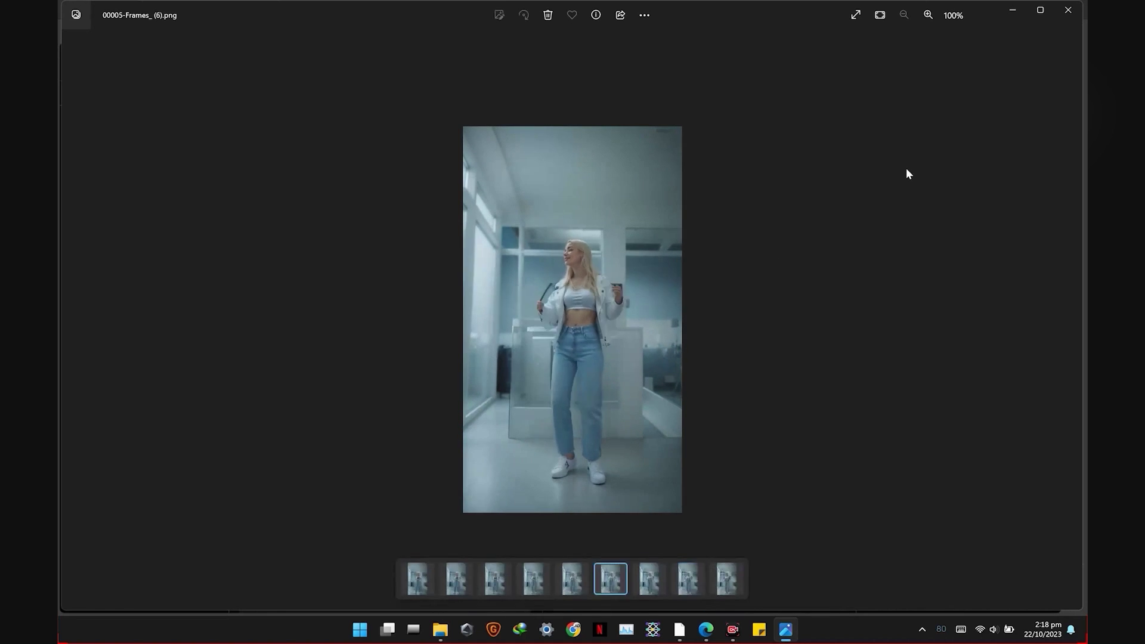
key("Left")
key("Left")
key("Left")
key("Left")
key("Left")
key("Left")
key("Left")
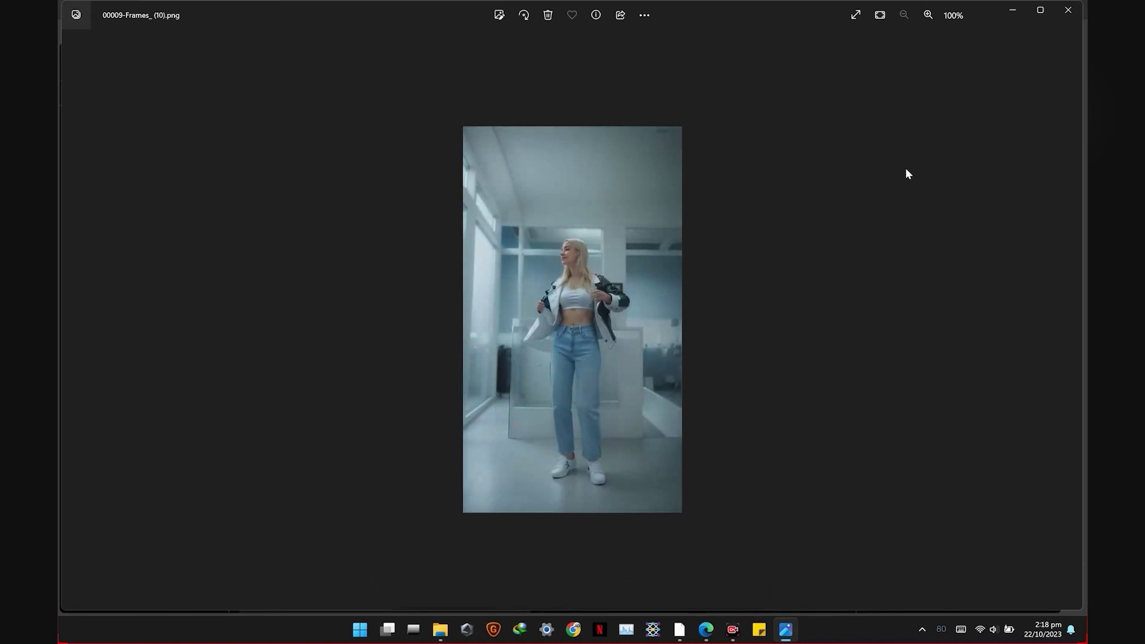
key("Right")
key("Right")
key("Right")
key("Right")
key("Right")
key("Right")
key("Right")
key("Left")
key("Left")
key("Left")
key("Left")
key("Left")
key("Left")
key("Left")
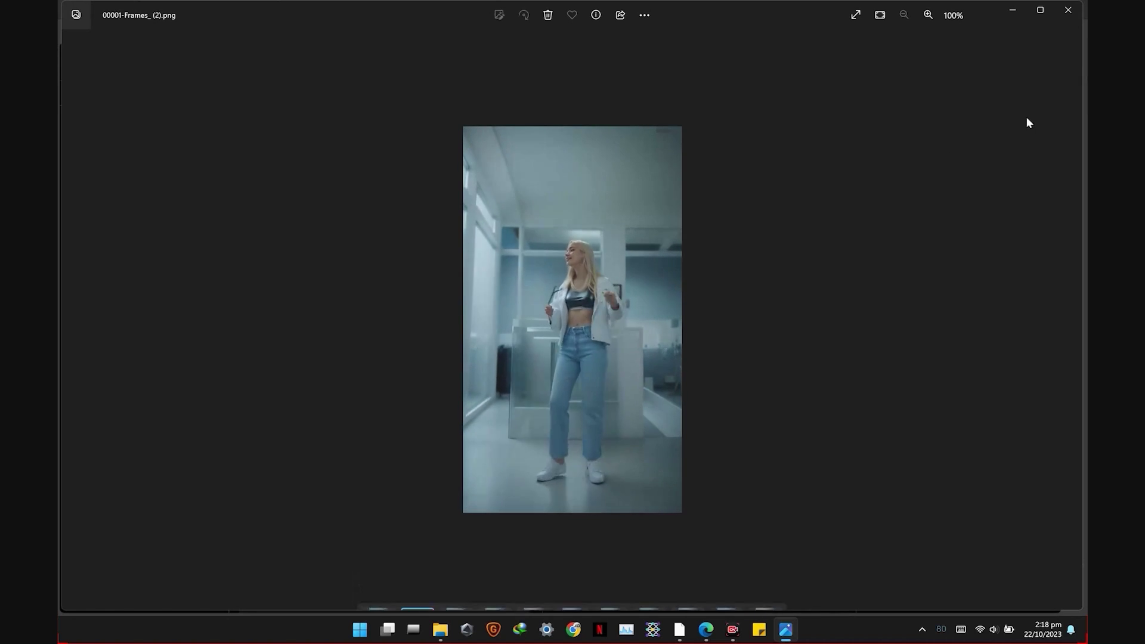
Close the frame preview and load all 627 Face_Fixed PNG frames from the Face Fix folder into Topaz Gigapixel AI
left_click(1067, 10)
left_click(754, 448)
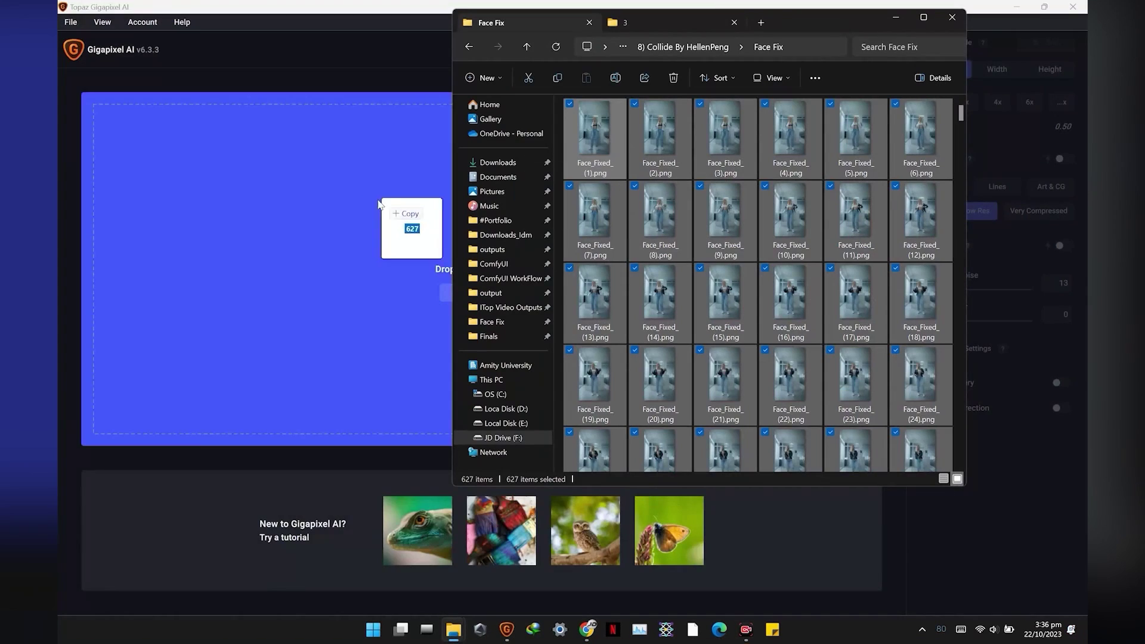
left_click_drag(393, 220, 393, 221)
left_click(168, 491)
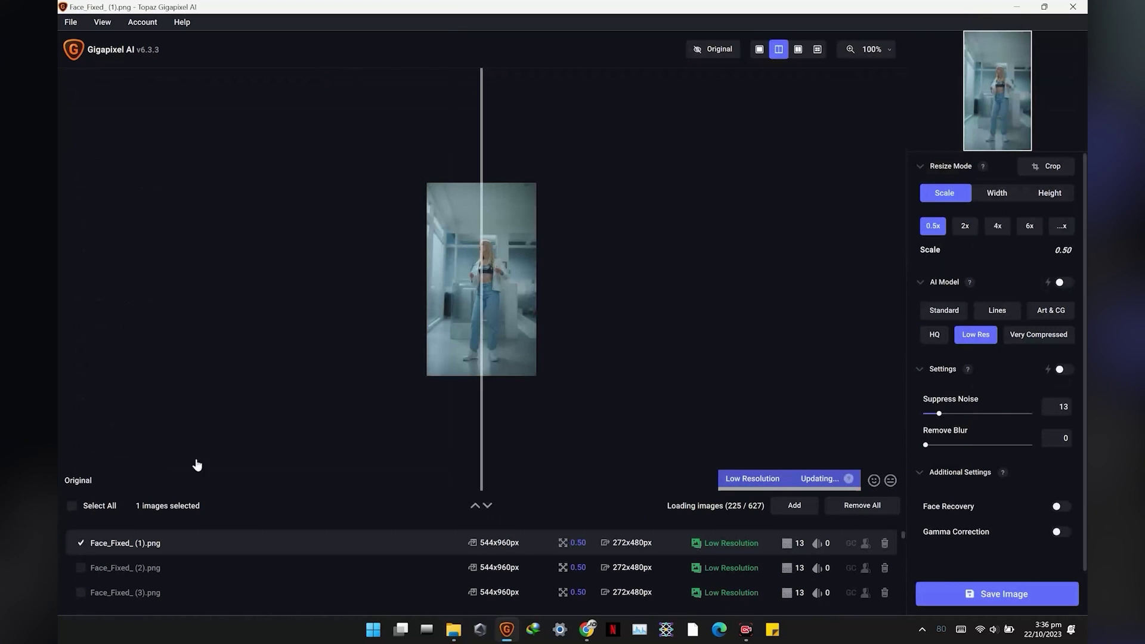
Set a 2x scale for all frames, compare the Low Res preview across the woman's face, and save all 627 images
left_click(965, 226)
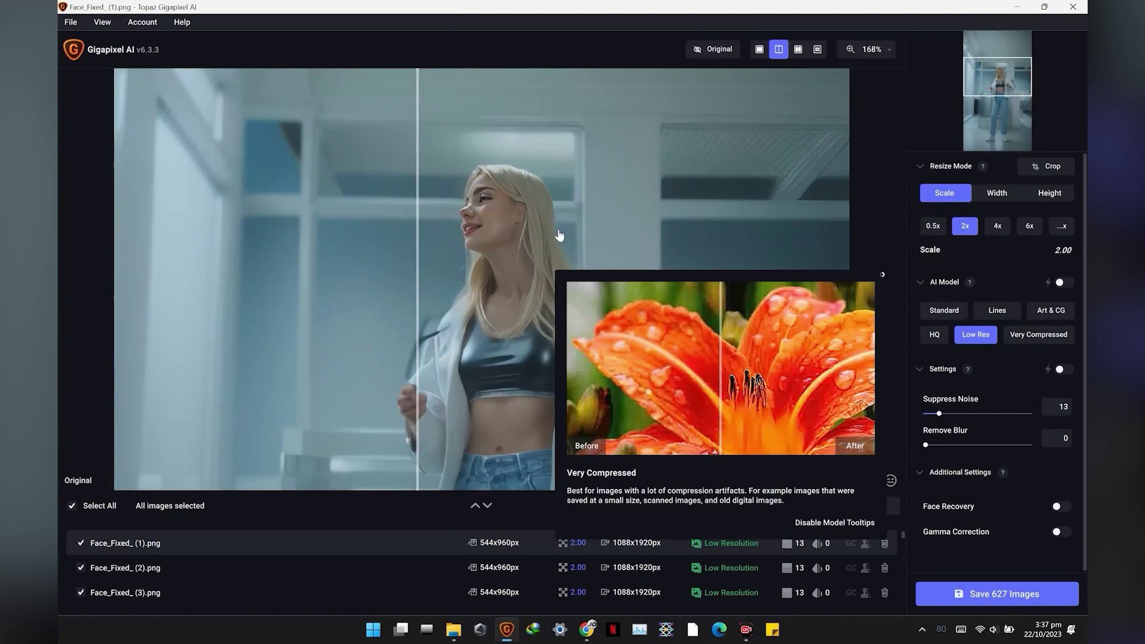
left_click_drag(422, 263, 620, 302)
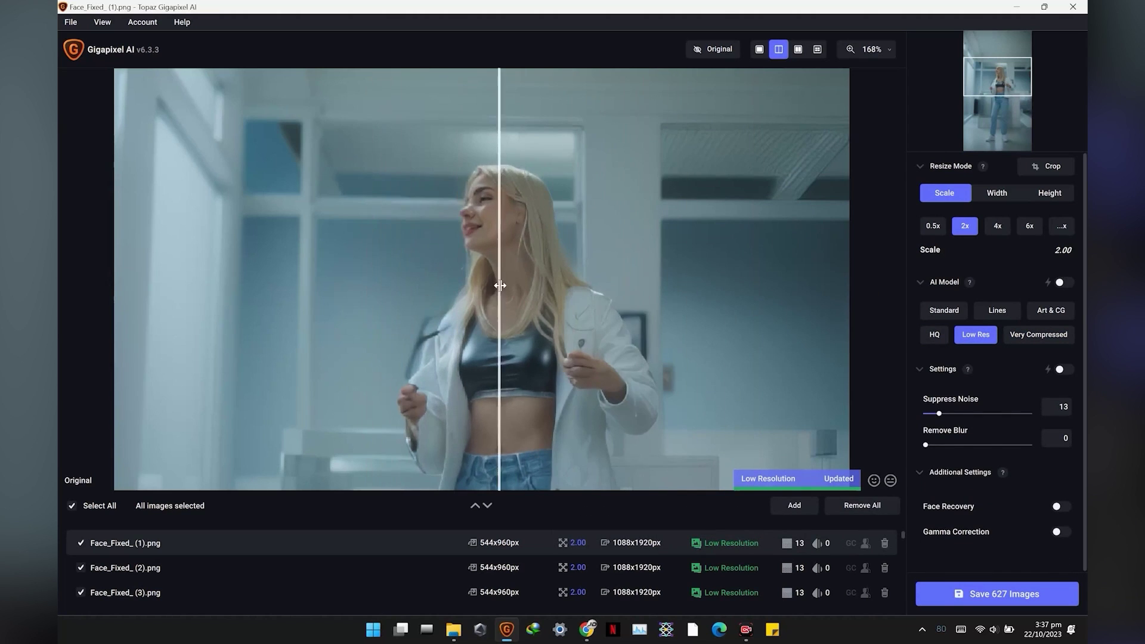
left_click(993, 595)
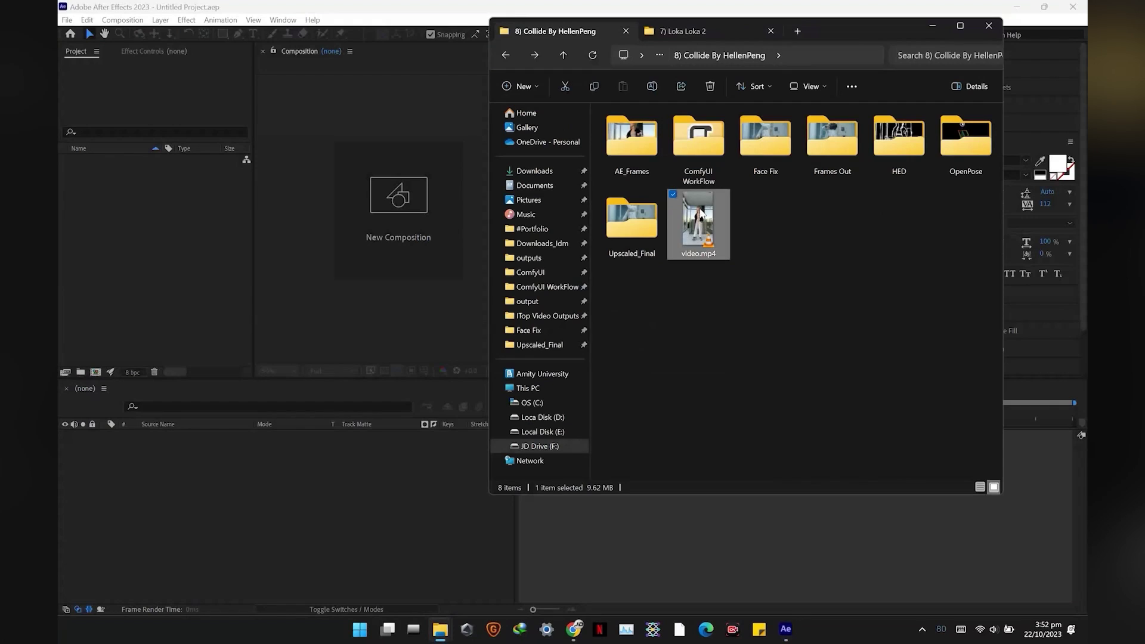
In After Effects, import video.mp4 from the project folder and create a composition from it
left_click_drag(685, 227, 282, 258)
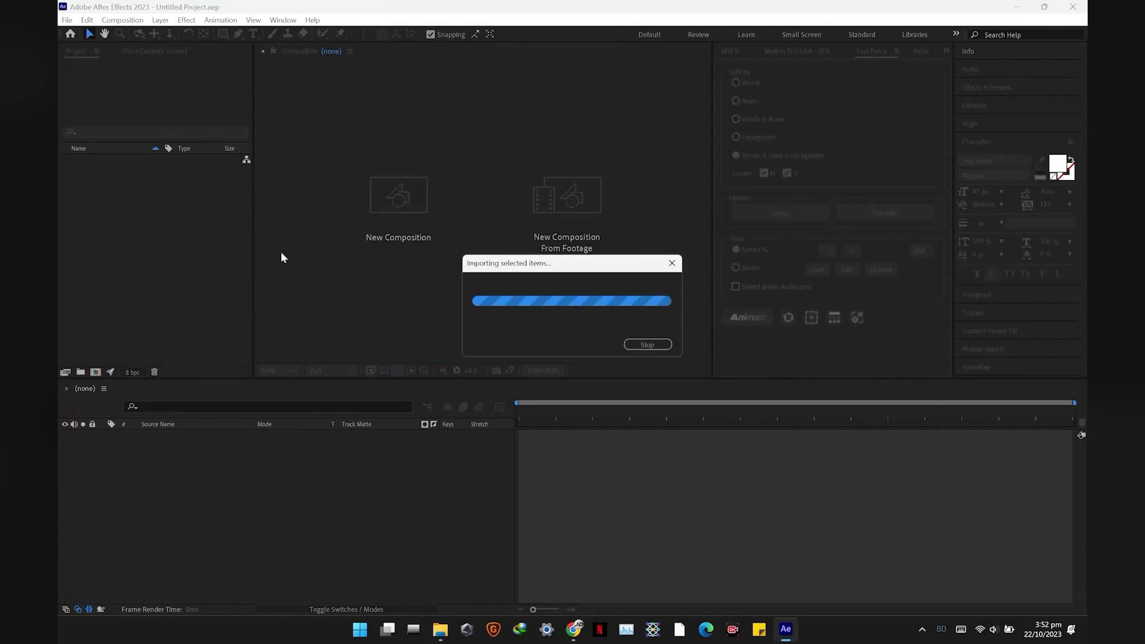
left_click_drag(113, 161, 281, 477)
mouse_move(519, 411)
left_mouse_down()
mouse_move(1073, 412)
mouse_move(518, 411)
left_mouse_up()
scroll(600, 249, "down", 2)
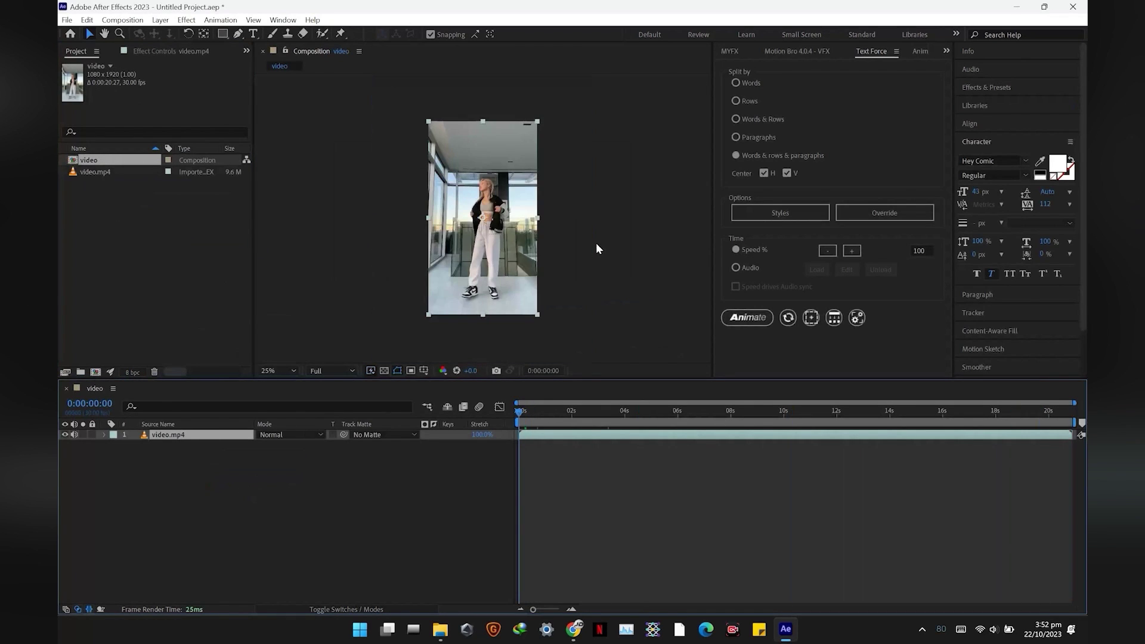
Import the Face_Fixed PNG sequence from Upscaled_Final and place it below the video.mp4 layer, starting at 0:00:00:00
right_click(158, 215)
mouse_move(239, 258)
left_click(322, 273)
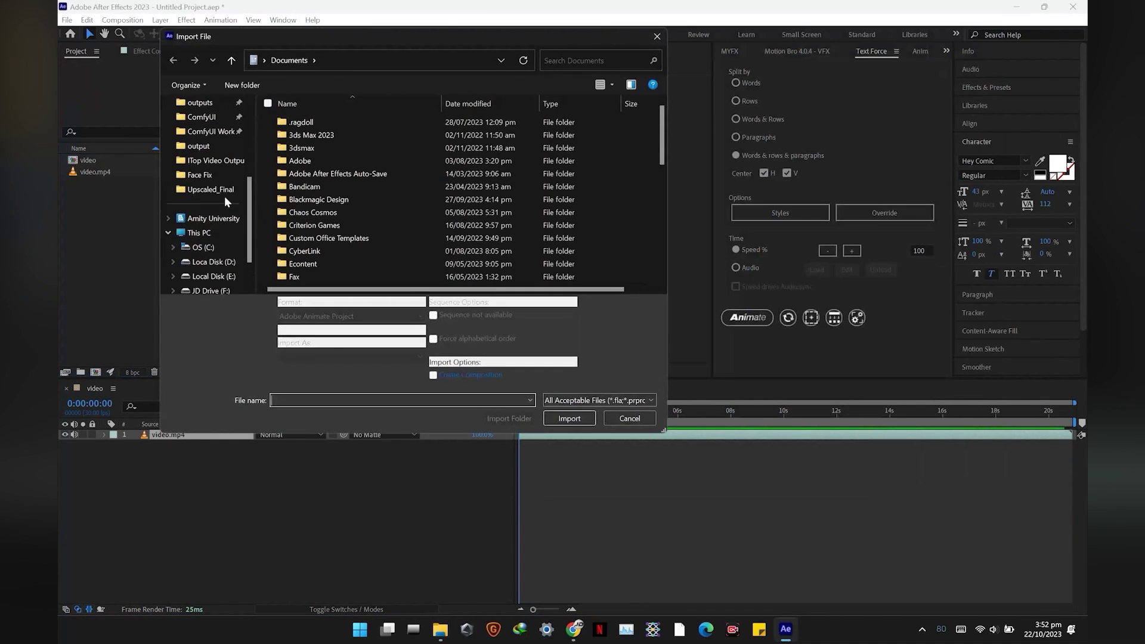
left_click(211, 188)
left_click(294, 133)
left_click(569, 418)
left_click_drag(547, 462, 550, 457)
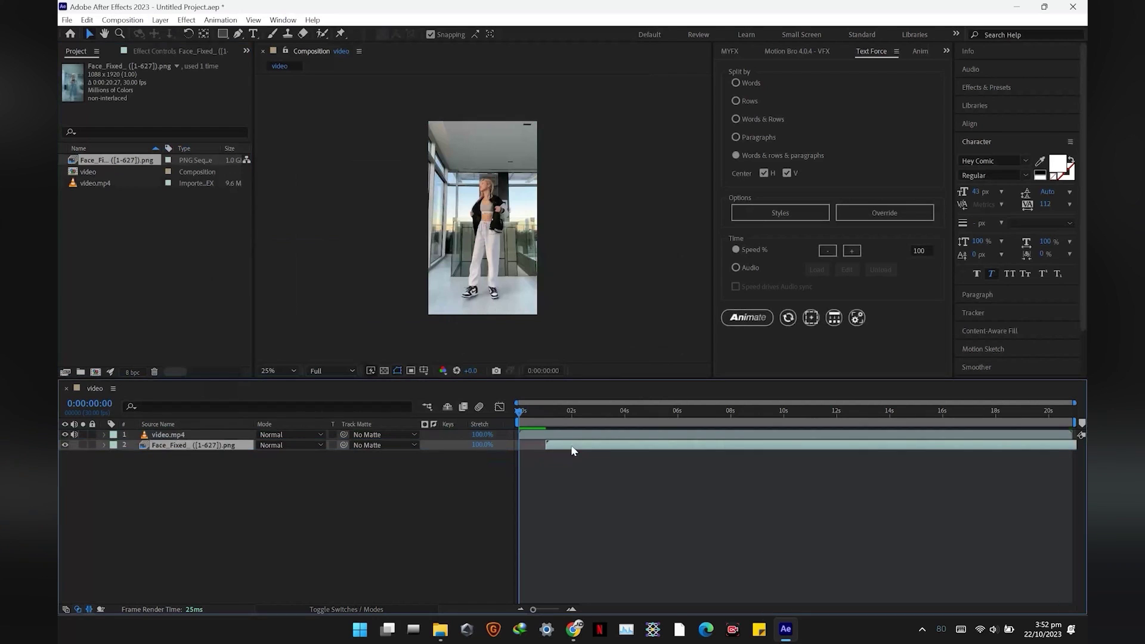
left_click(209, 477)
Hide the video.mp4 layer's picture, set the preview resolution to Quarter, and play back the upscaled frame sequence
left_click(168, 435)
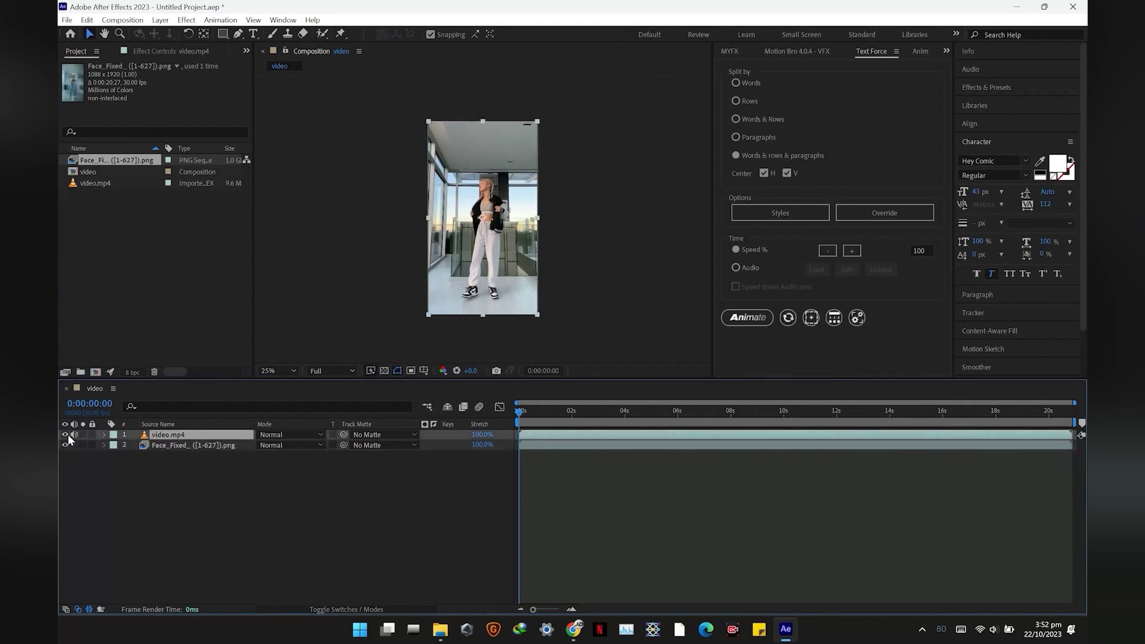
left_click(65, 434)
scroll(511, 242, "up", 2)
left_click(606, 307)
left_click_drag(519, 413, 337, 372)
left_click(337, 373)
left_click(333, 434)
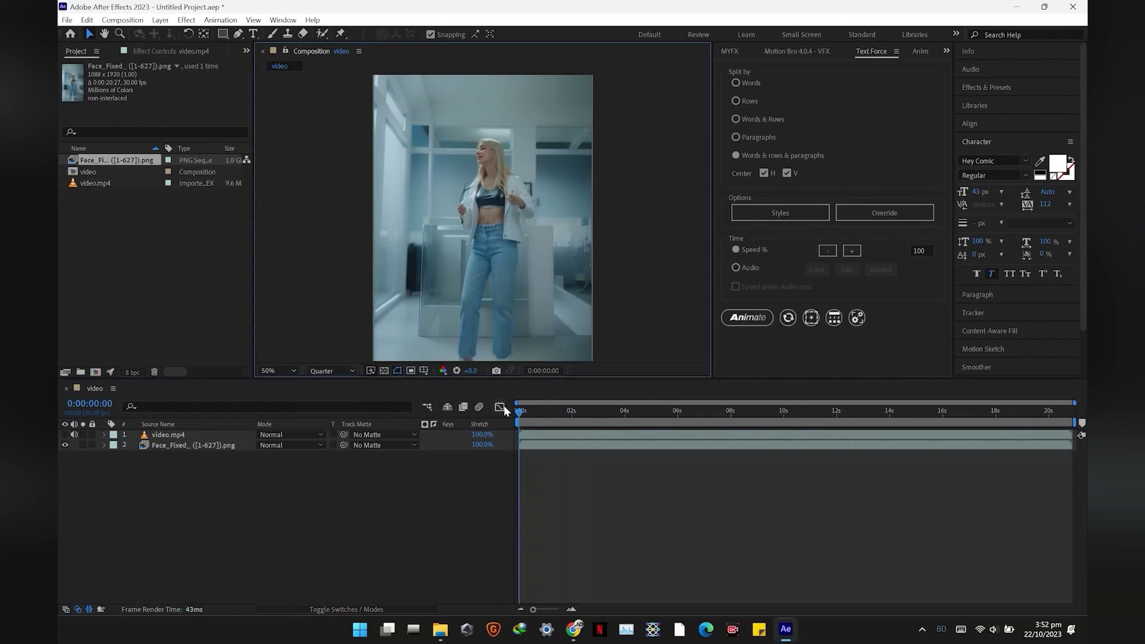
key("space")
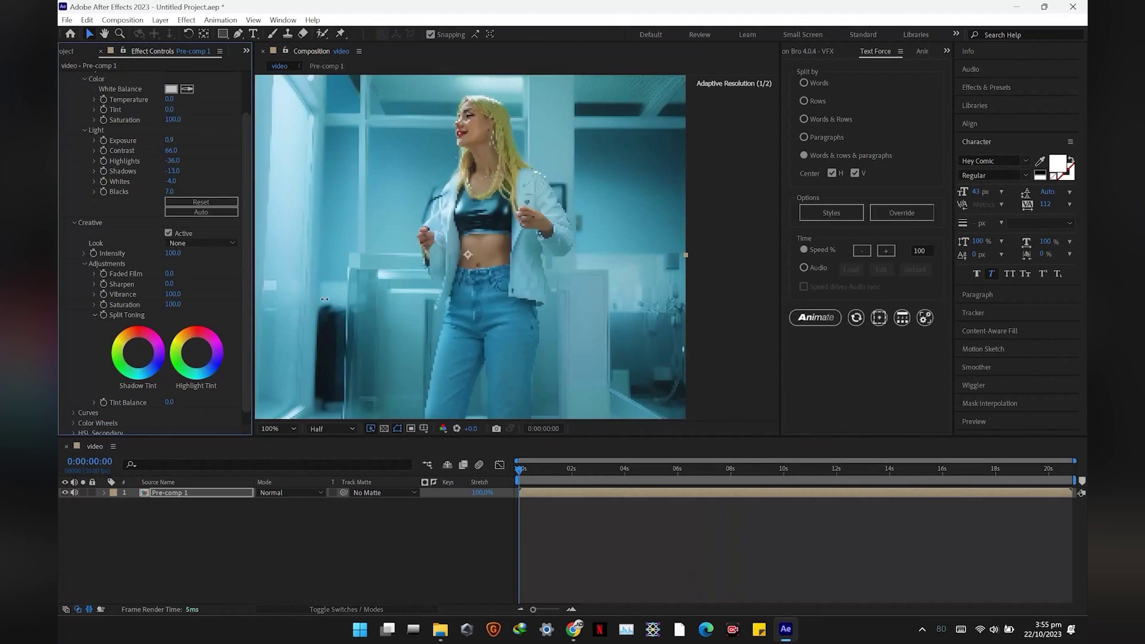
Lower the creative Vibrance of Pre-comp 1 to 48 in its colour effect
left_click_drag(324, 299, 288, 299)
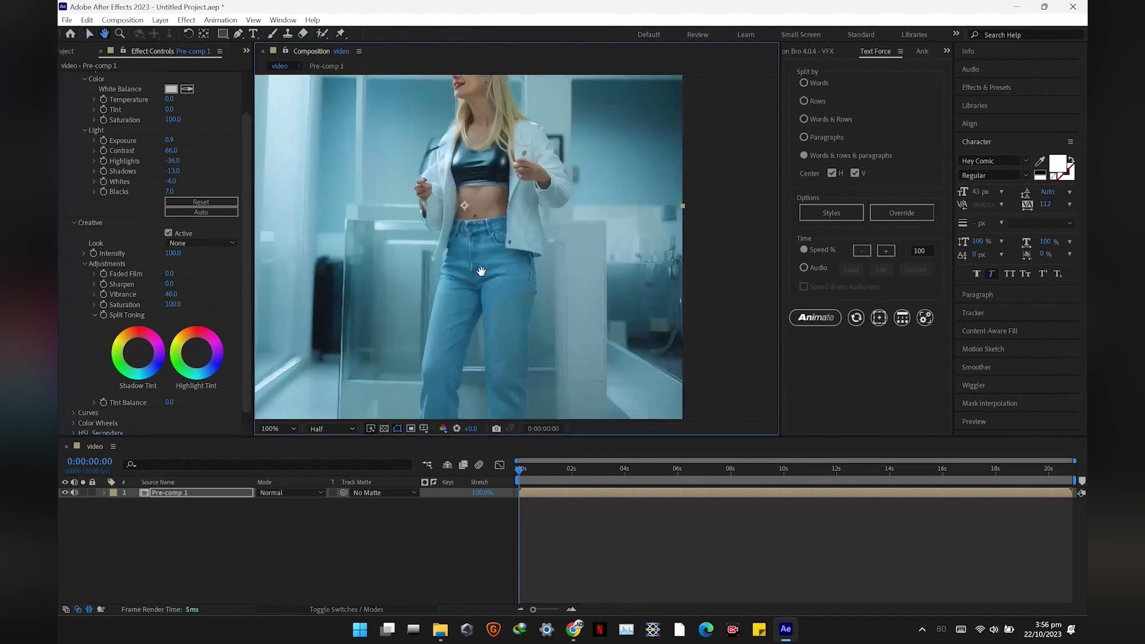
Try to enlarge and reposition Pre-comp 1 within the frame, and undo these changes
scroll(490, 282, "down", 2)
left_click_drag(274, 503, 286, 503)
left_click_drag(510, 347, 497, 275)
left_click_drag(571, 272, 535, 312)
left_click_drag(513, 314, 514, 309)
key("ctrl+z")
key("ctrl+z")
key("ctrl+z")
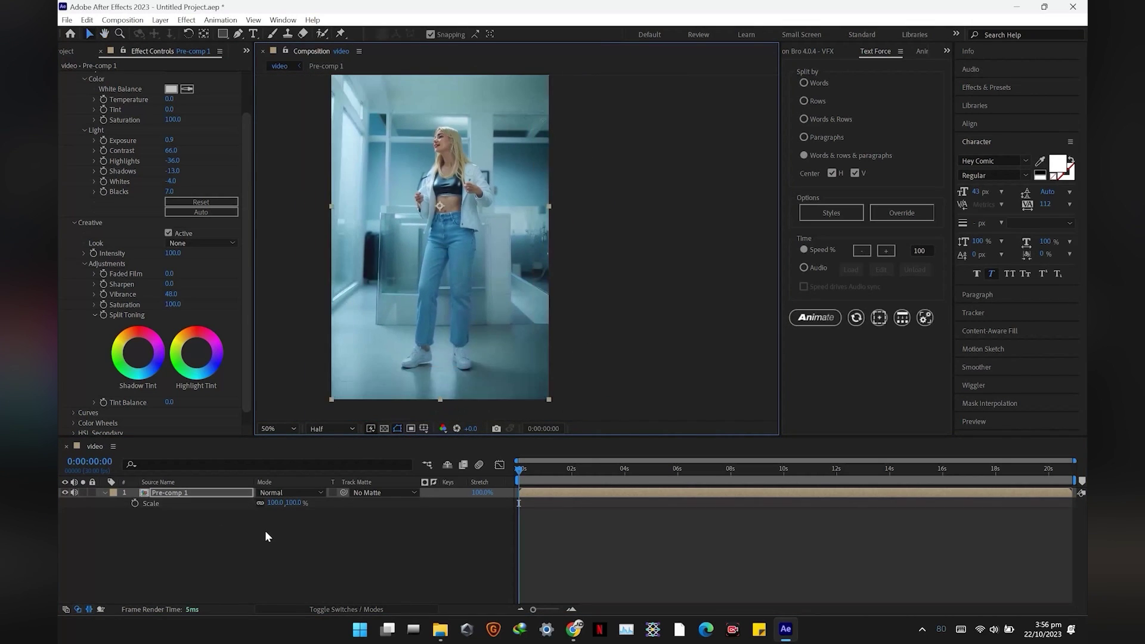
Scale Pre-comp 1 up slightly and scrub the start of the timeline to check the framing
left_click_drag(276, 503, 286, 505)
mouse_move(518, 468)
left_mouse_down()
mouse_move(722, 468)
mouse_move(533, 476)
left_mouse_up()
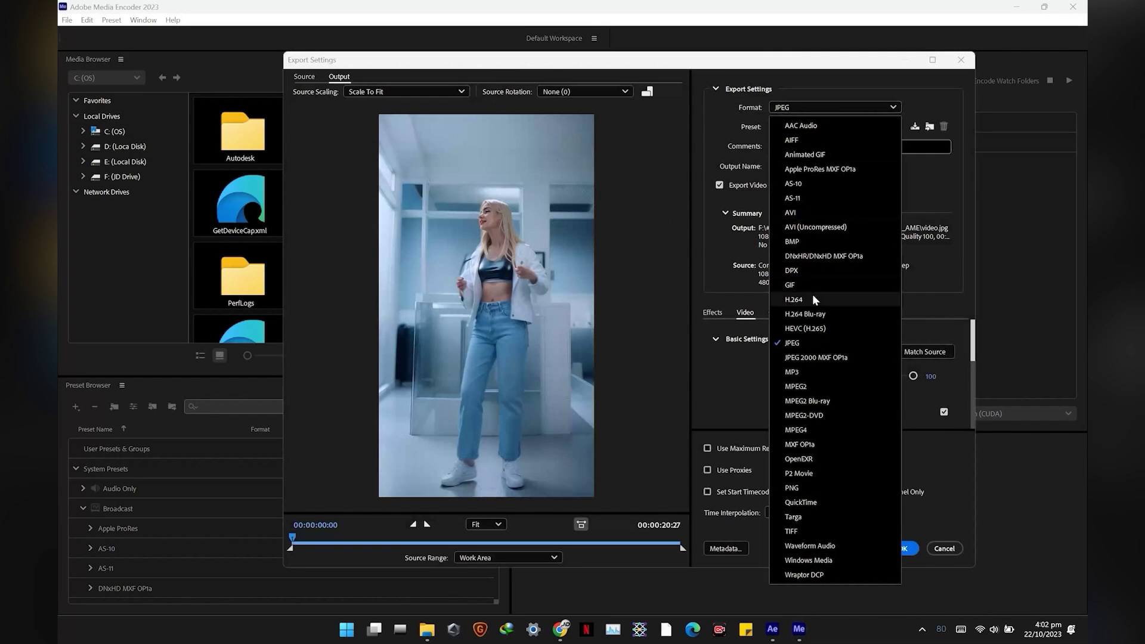
In Media Encoder, set the export to H.264 with Match Source - High bitrate and render it as 2) AE video.mp4
left_click(814, 299)
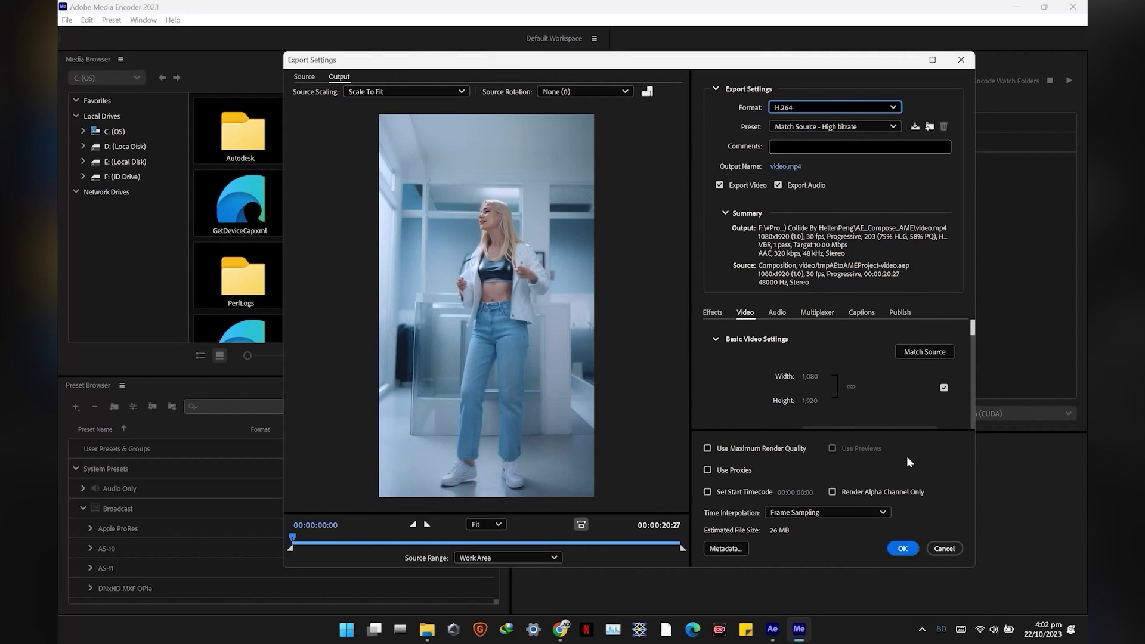
left_click(906, 549)
left_click(868, 143)
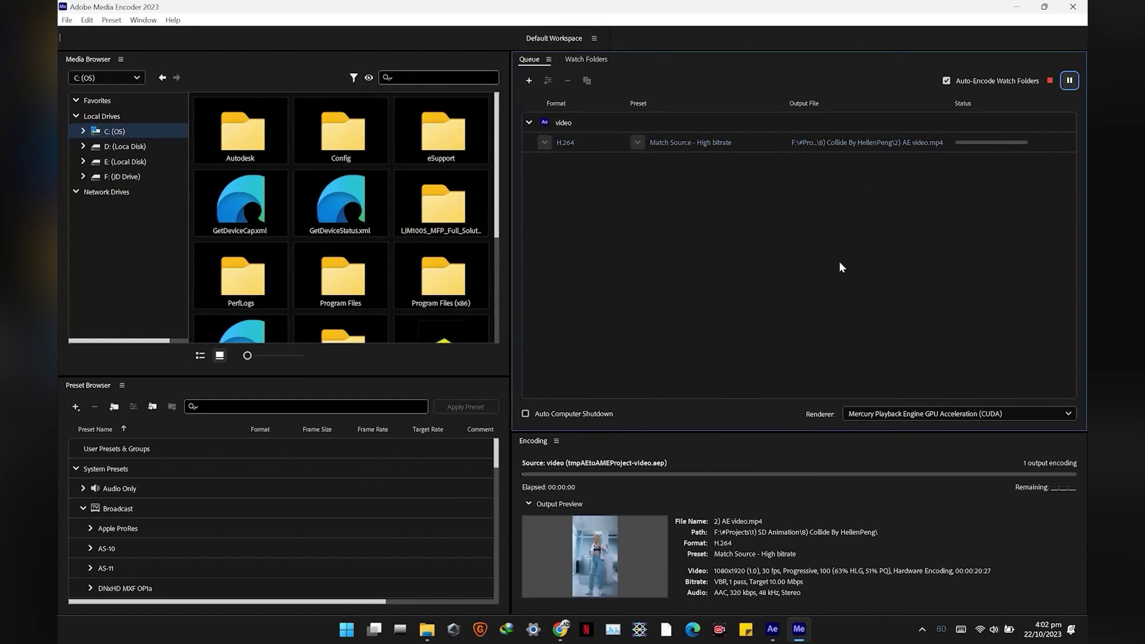
Bring up the project folder and place its window clear of the encoding progress to check the output files
mouse_move(427, 629)
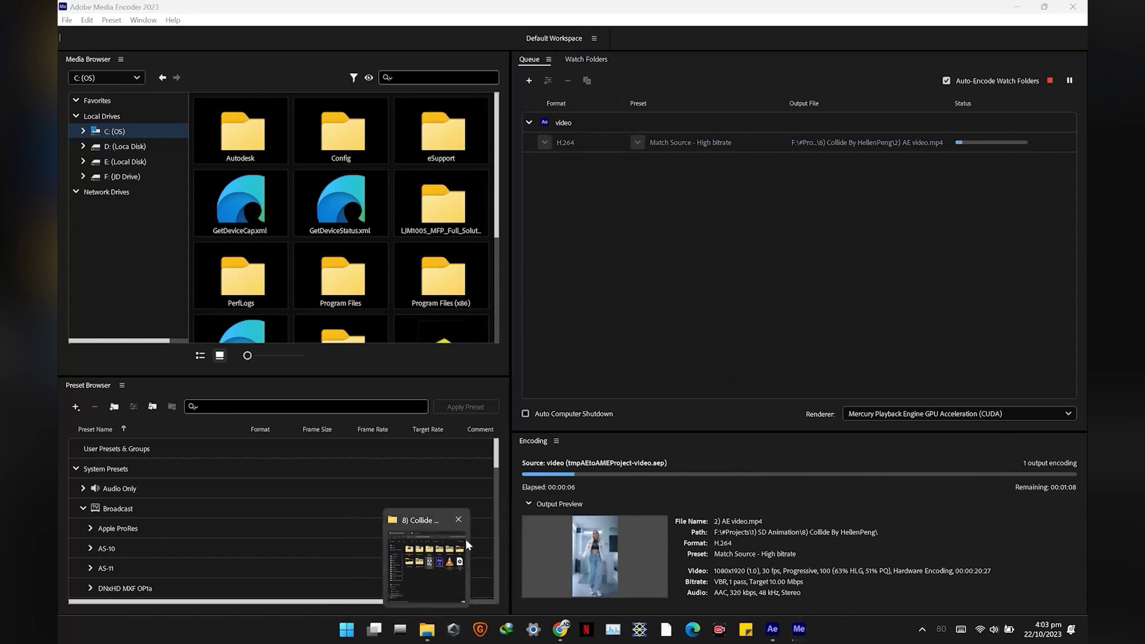
left_click(465, 538)
left_click_drag(429, 69, 361, 60)
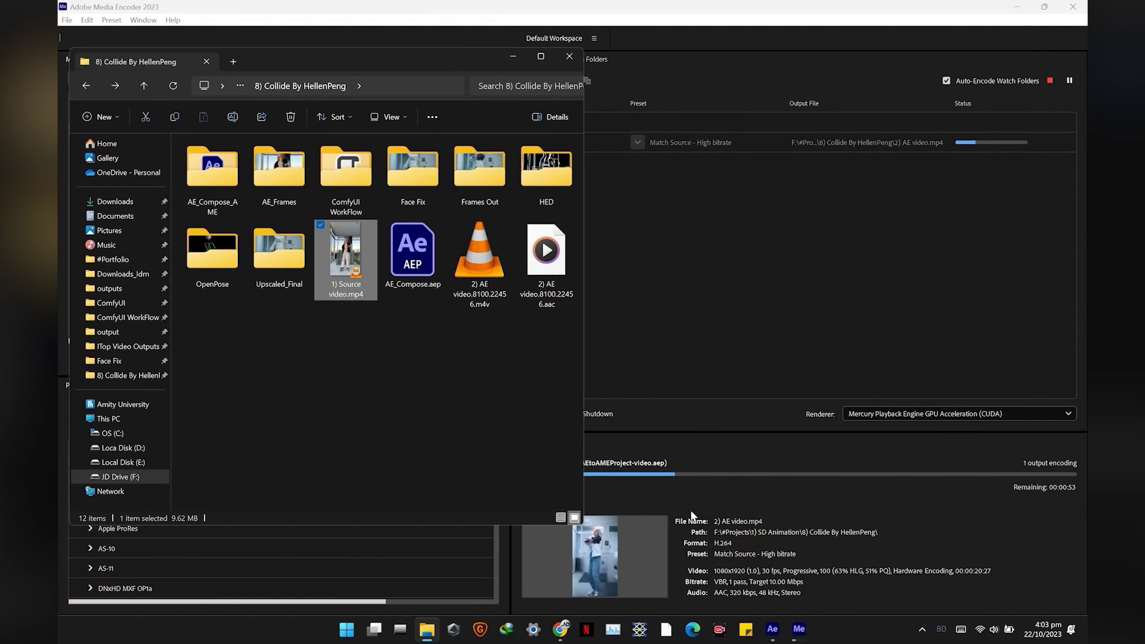
left_click(429, 377)
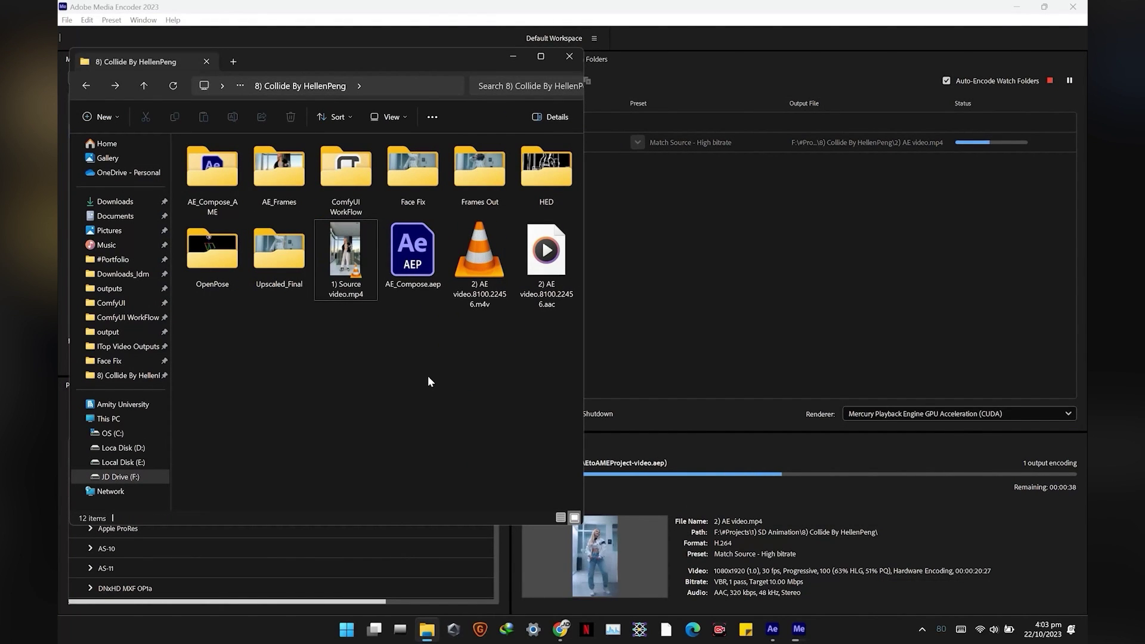